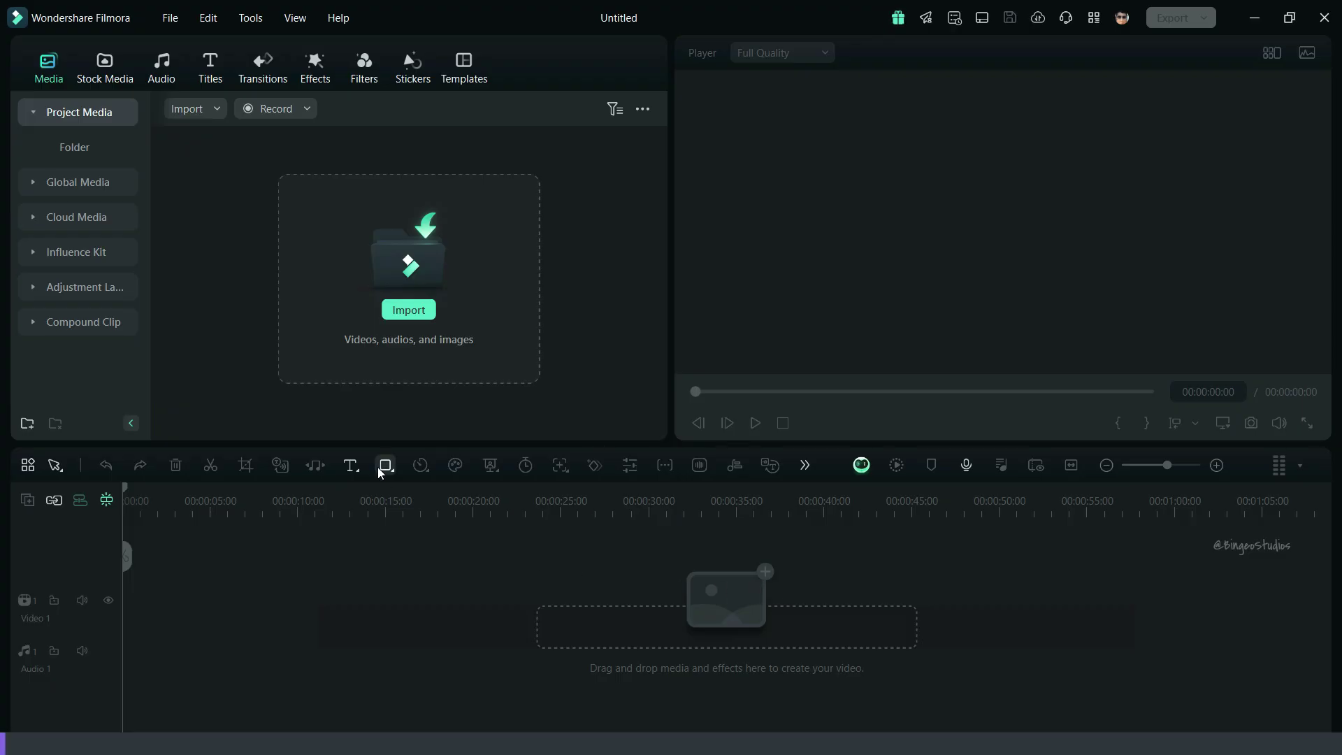
- Draw a white rectangle near the top of the frame, creating a 5-second Rectangle clip on Video 1
click(378, 469)
click(457, 497)
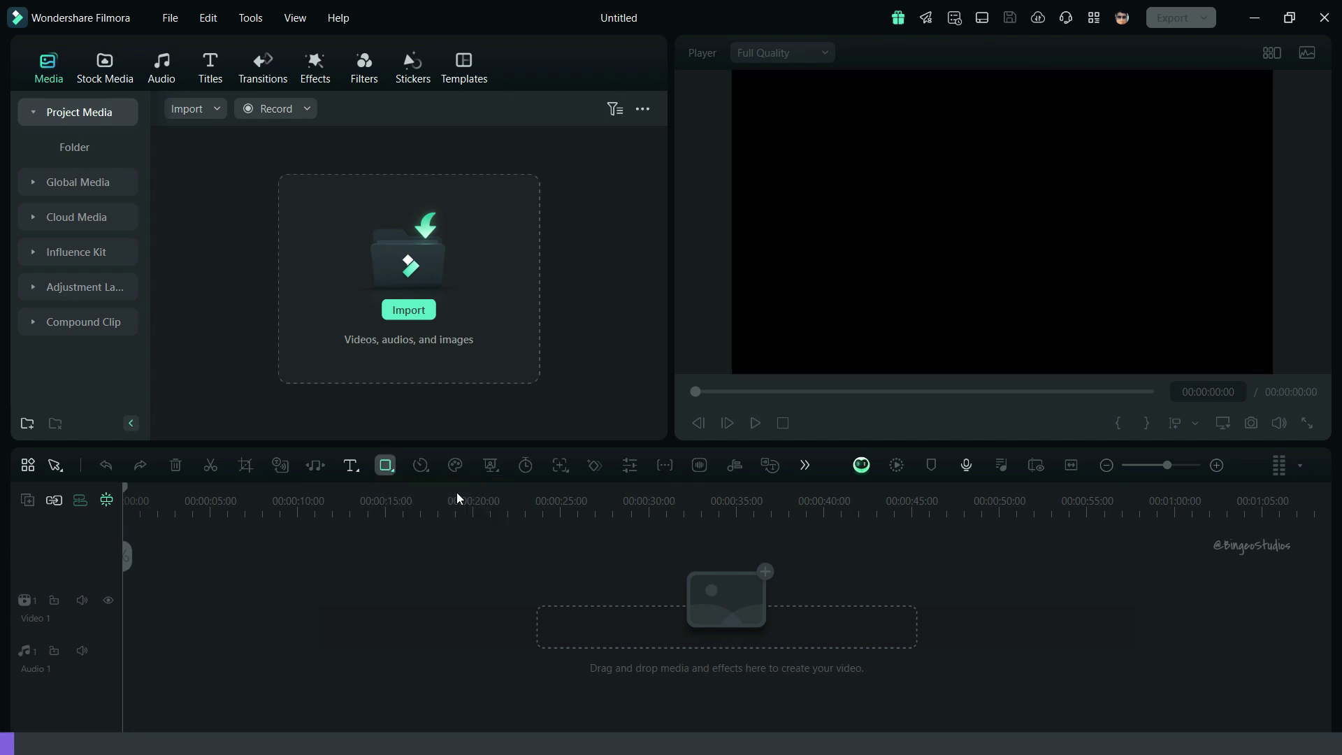
drag(843, 108, 1096, 152)
- Turn on the canvas ruler and add a horizontal guide at position 360
right_click(789, 131)
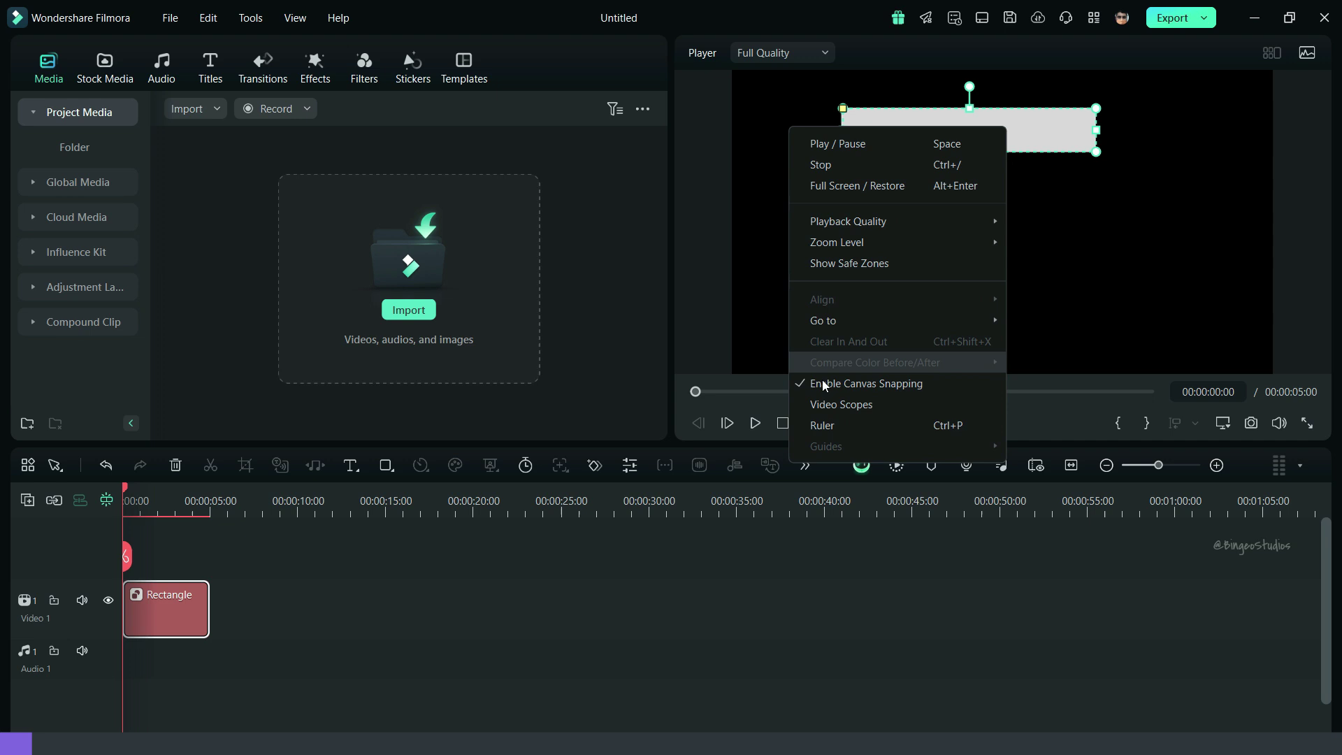
click(836, 433)
right_click(787, 130)
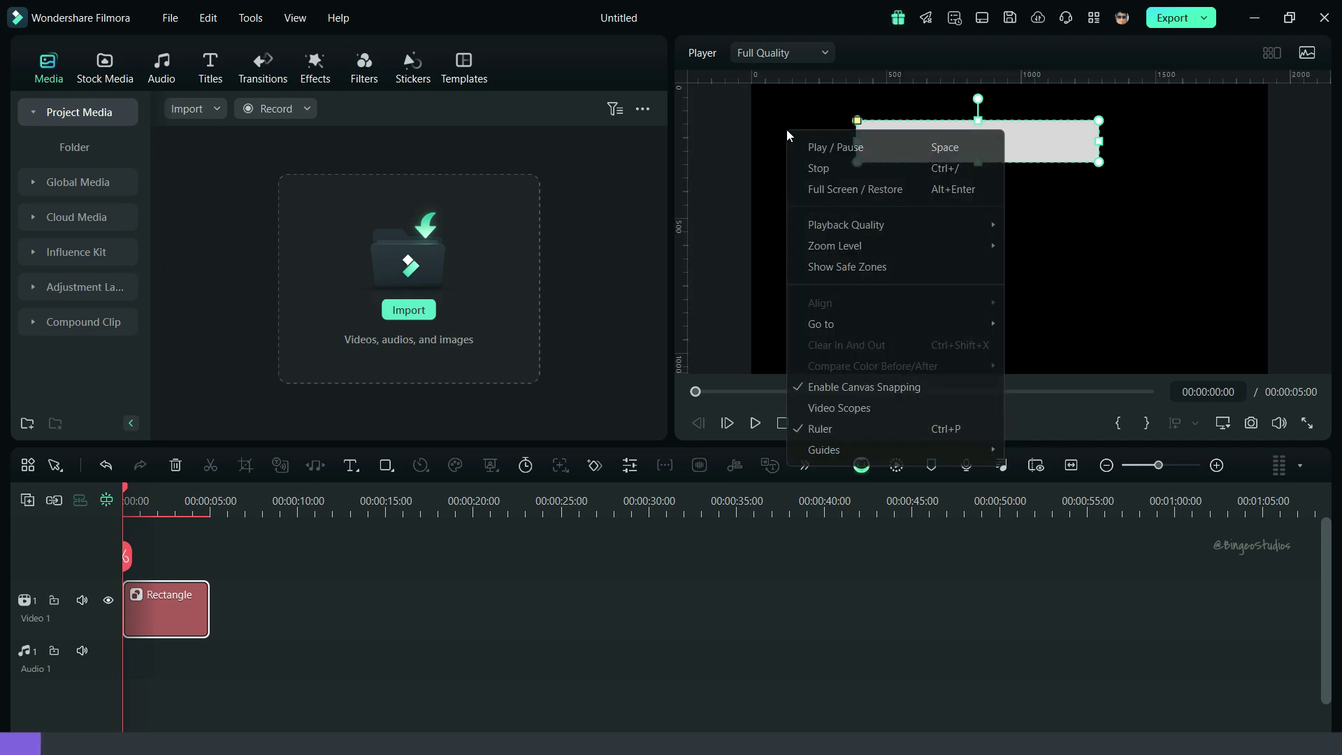
mouse_move(868, 459)
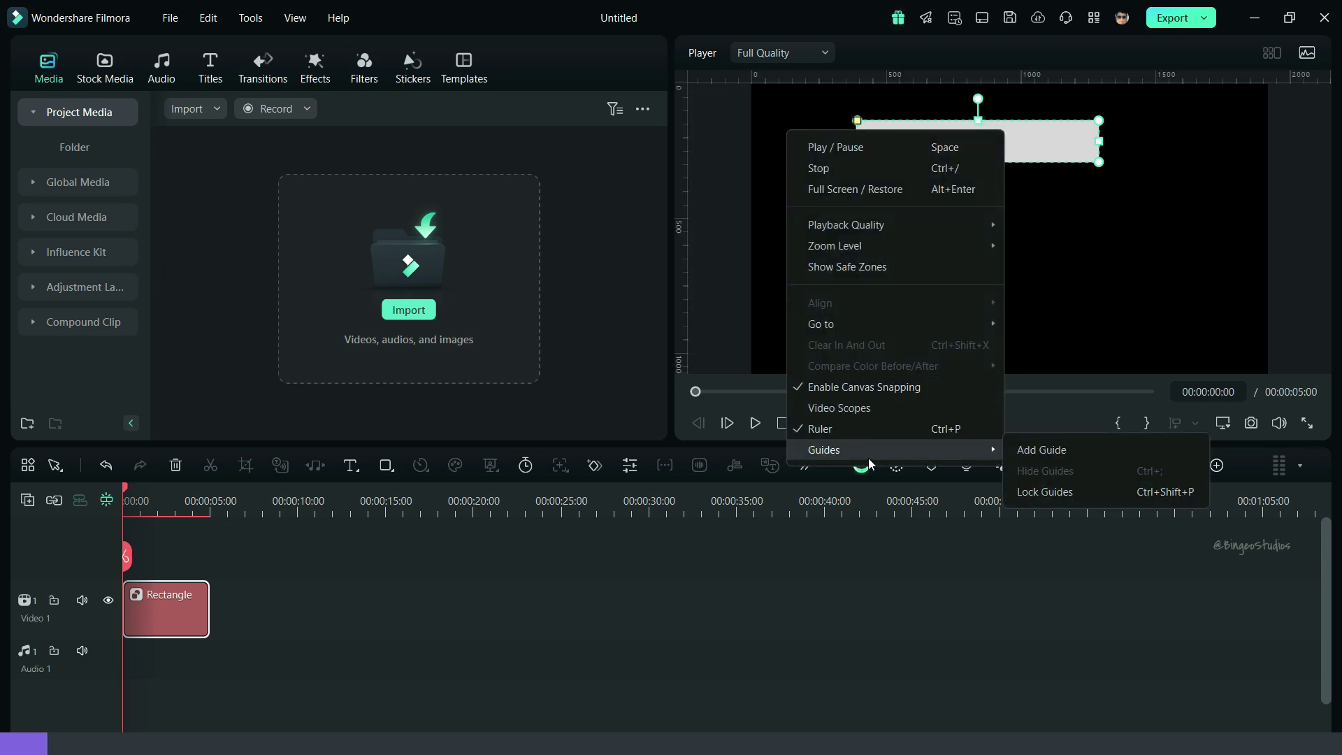
click(1025, 454)
click(614, 349)
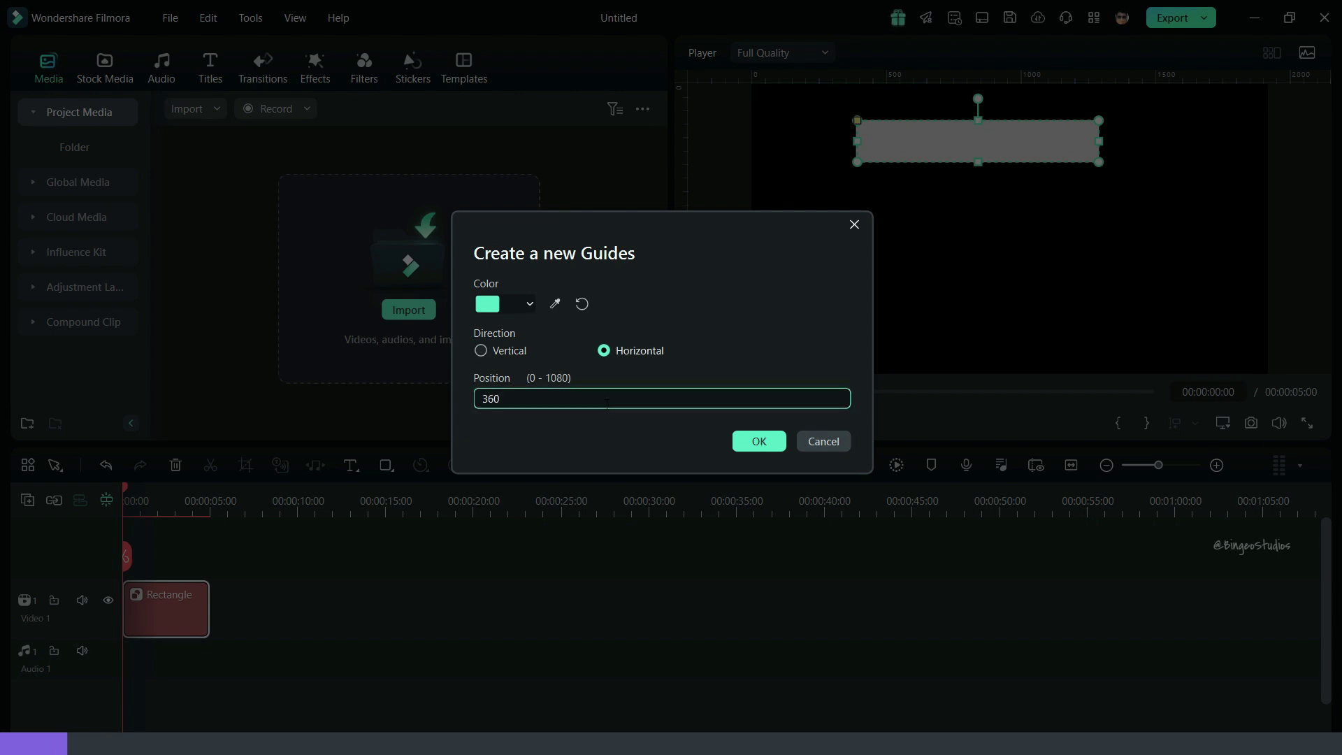
click(745, 437)
- Add a second horizontal guide at position 720
right_click(767, 139)
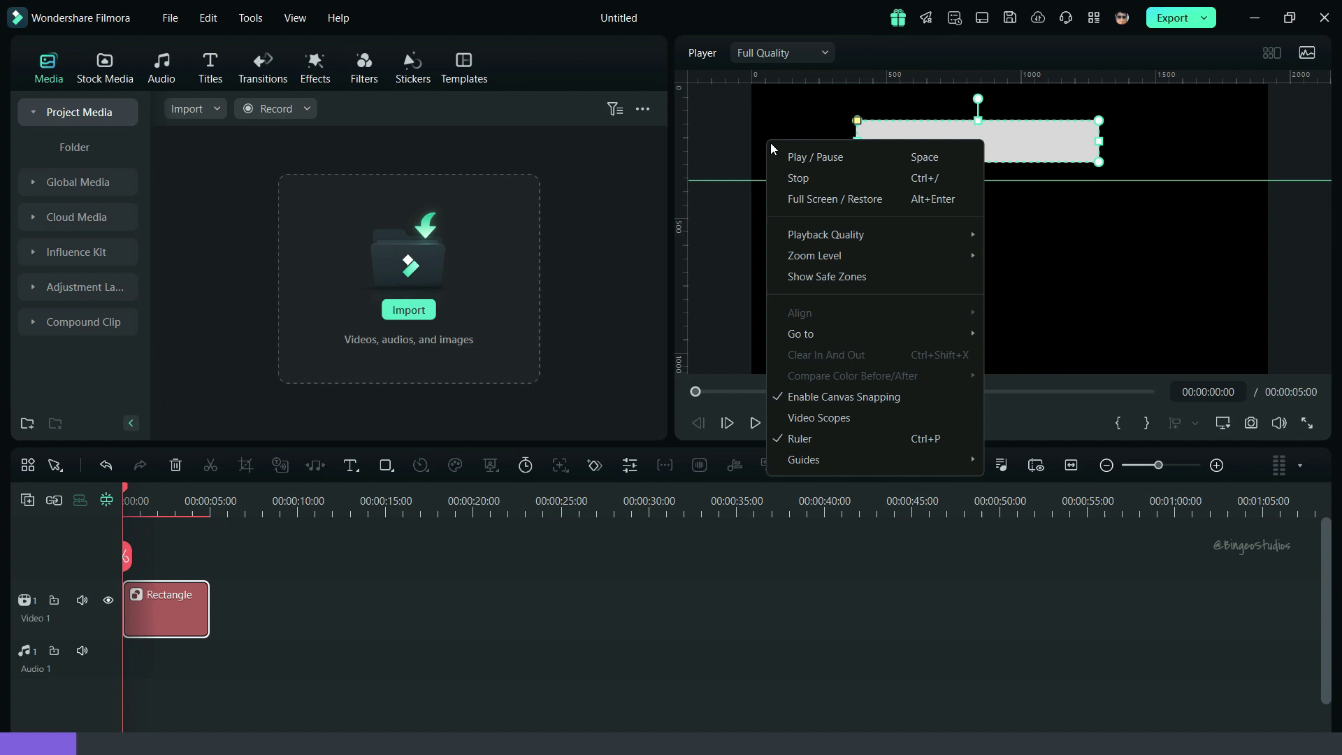
mouse_move(811, 459)
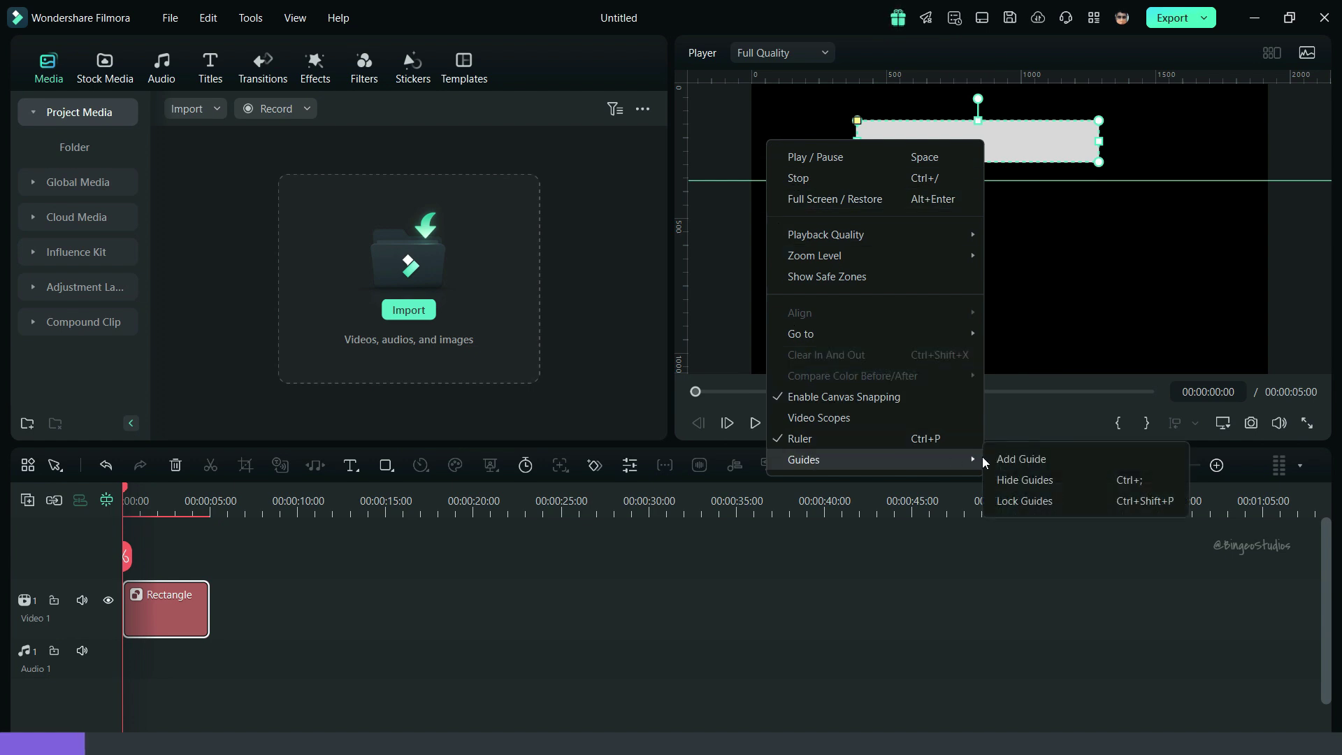
click(1001, 458)
click(639, 351)
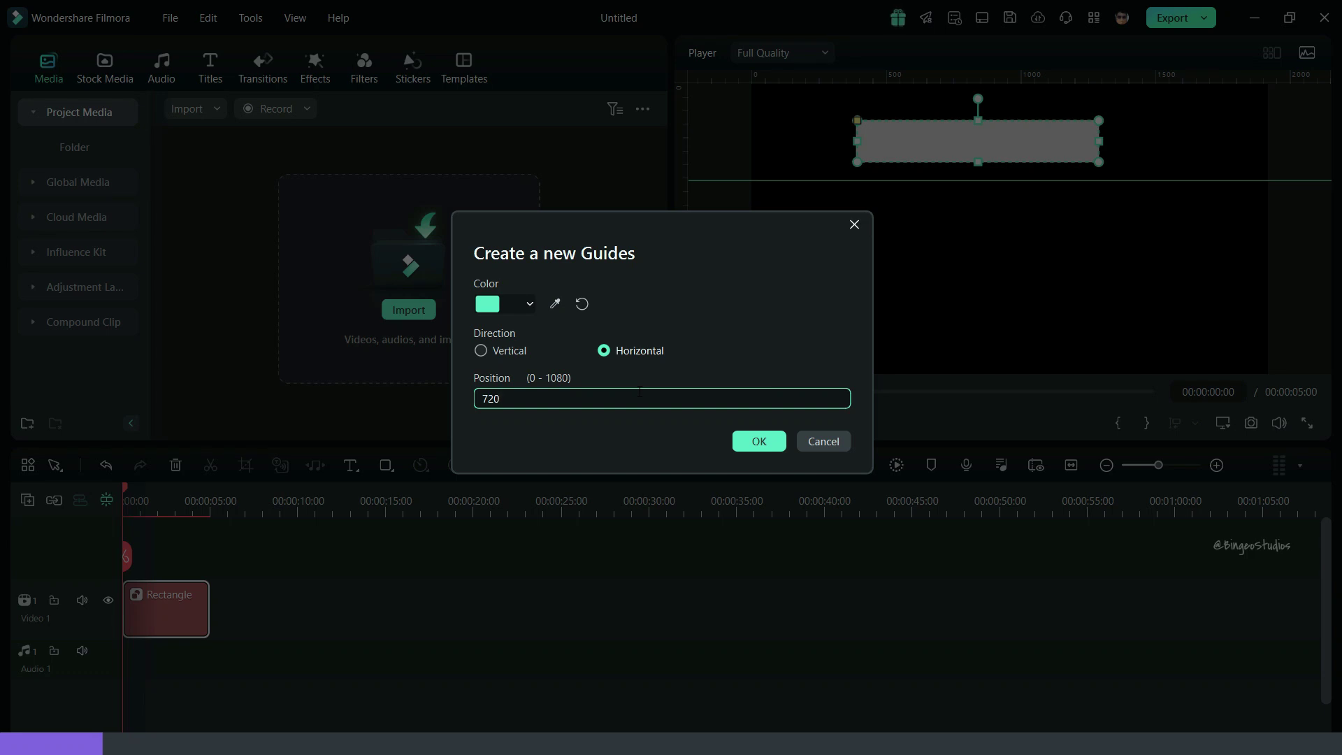
click(746, 442)
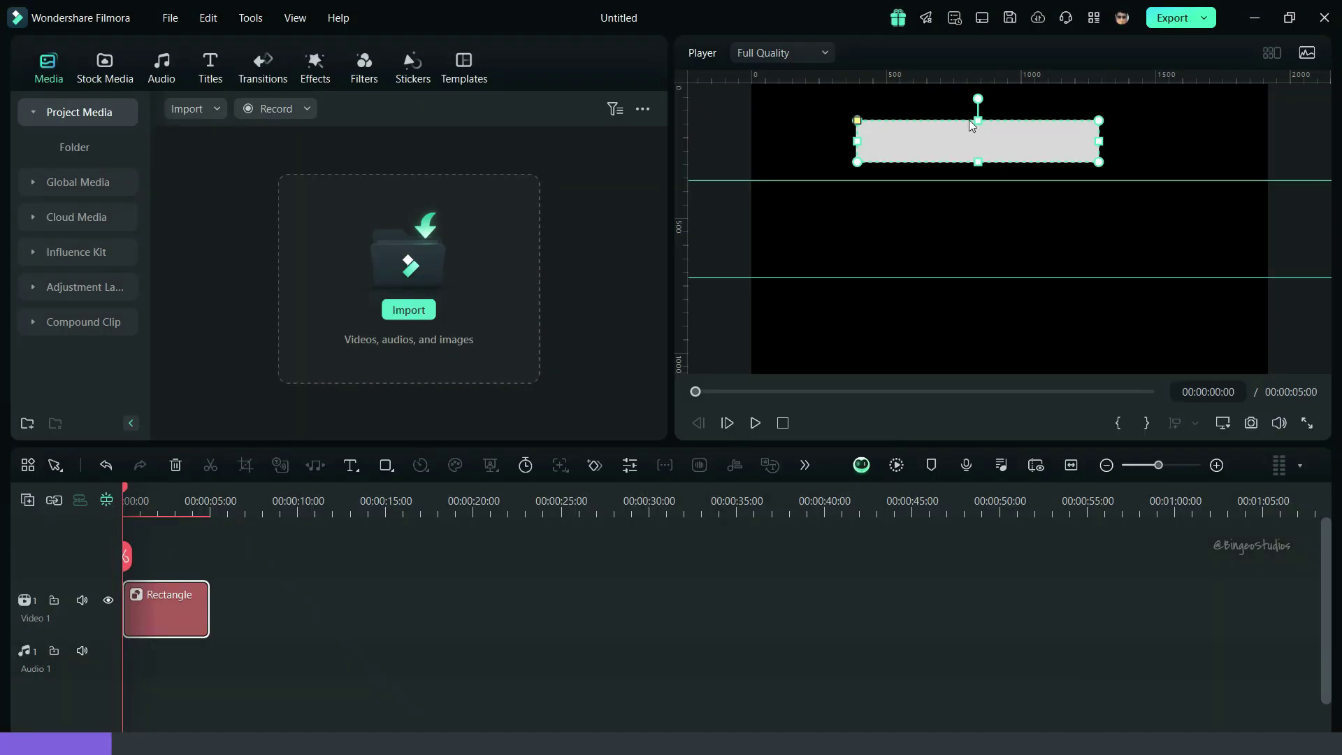
- Snap the rectangle to the top-left, stretch it to the first guide, and paste two copies
drag(976, 144, 1268, 108)
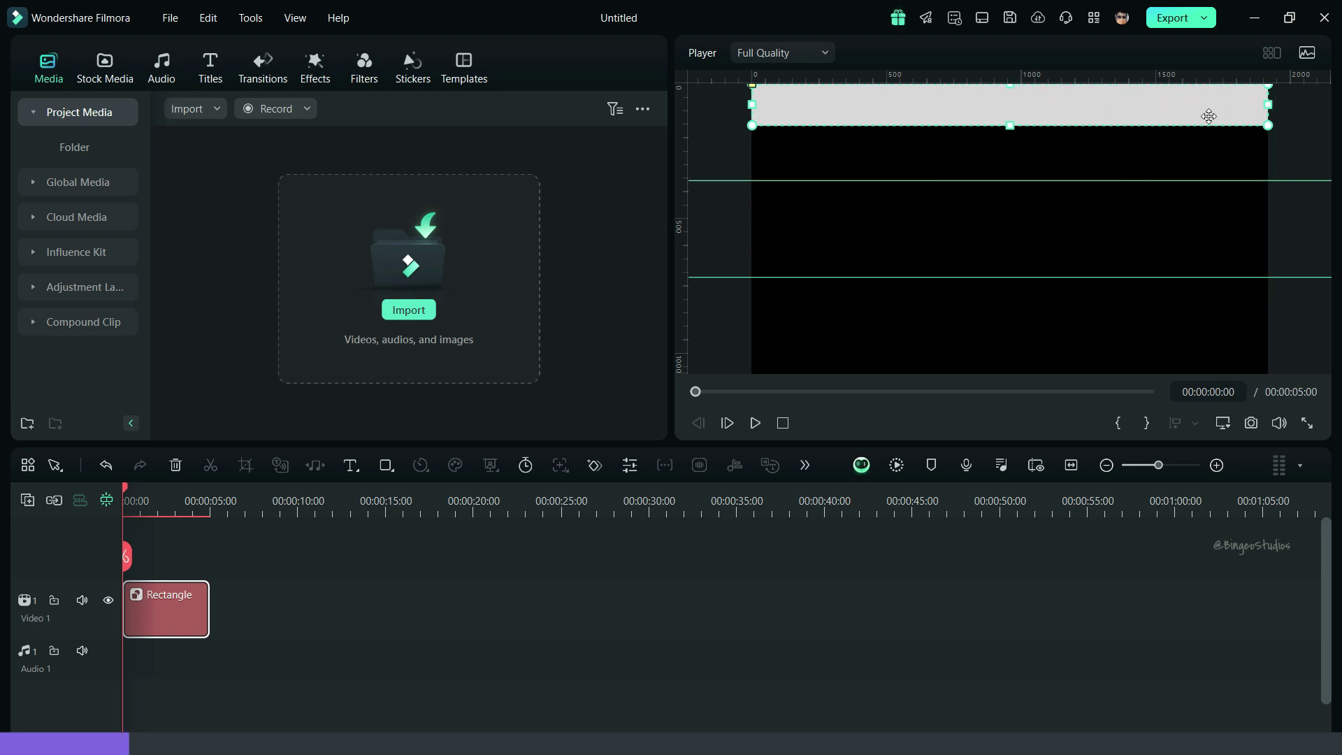
drag(1011, 125, 1010, 181)
right_click(170, 598)
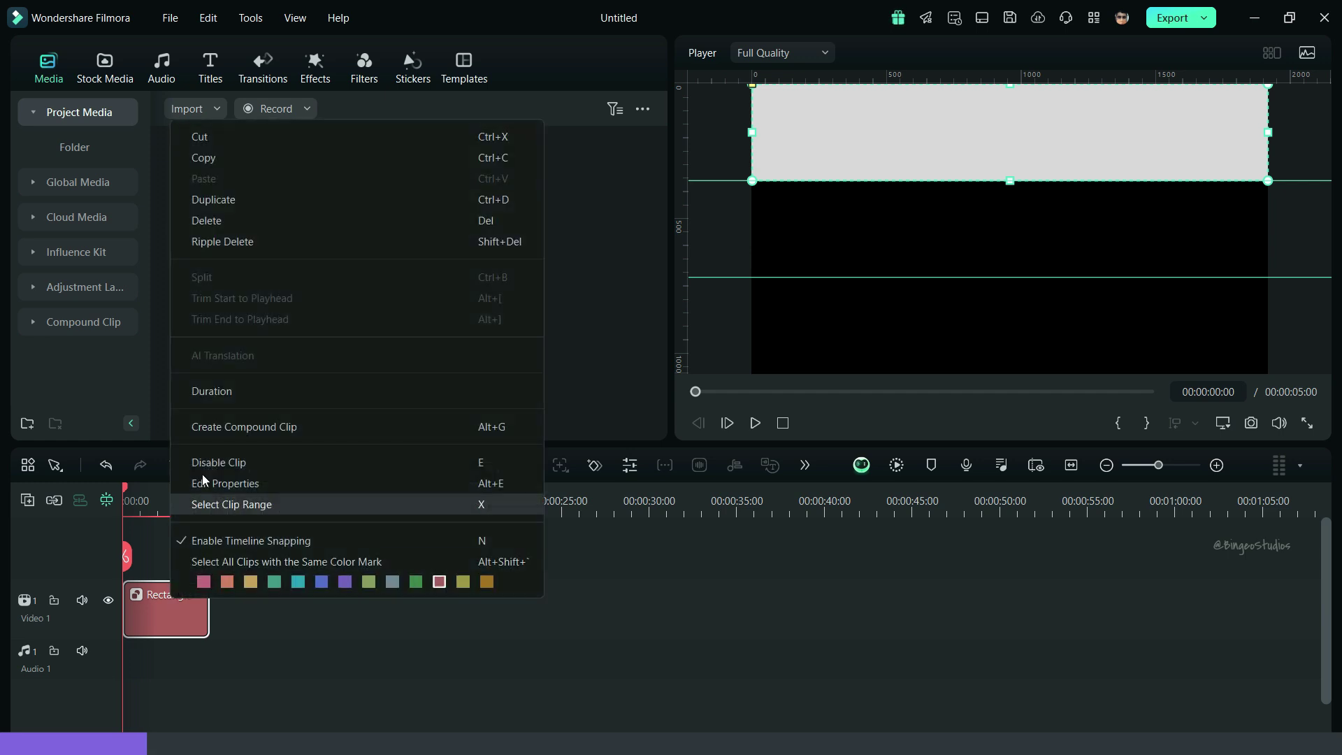
click(258, 157)
click(260, 501)
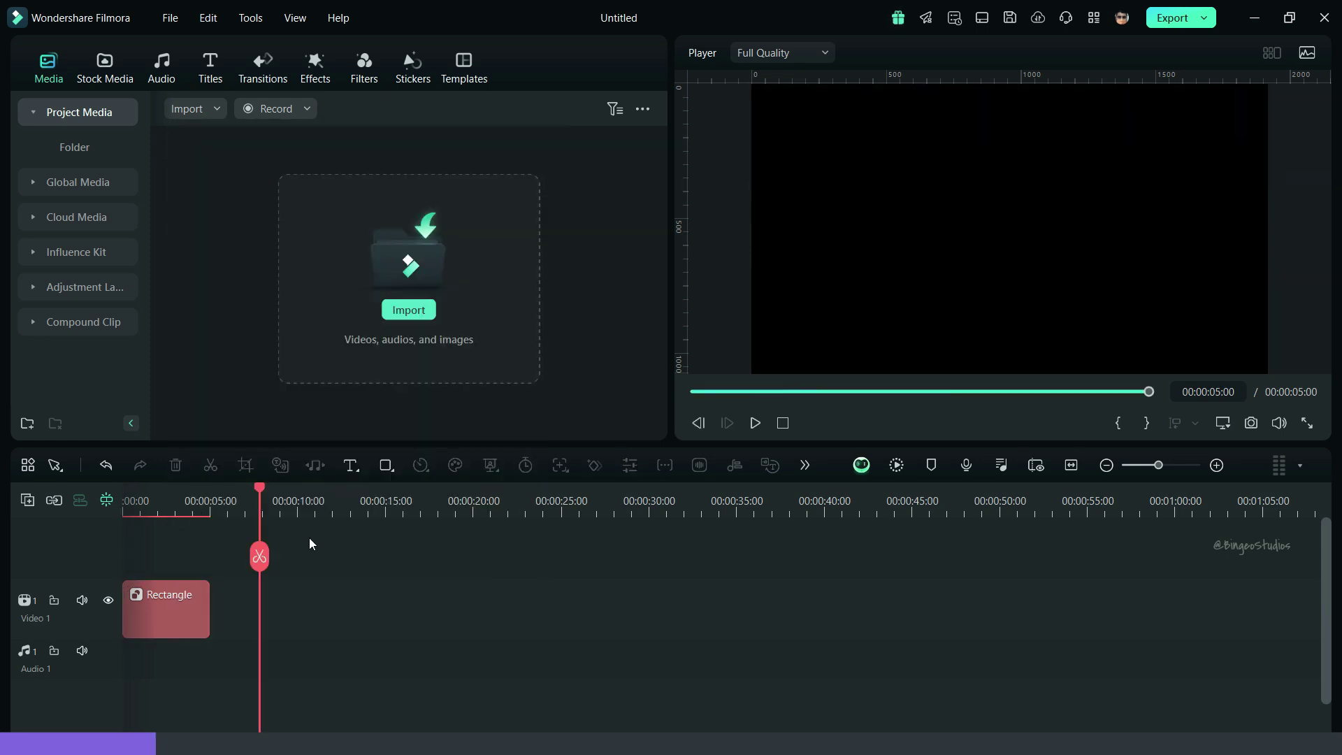
key(ctrl+v)
key(ctrl+v)
- Stack the copies at 0:00 on tracks 2 and 3 and move them into the middle and bottom bands
drag(295, 609, 158, 593)
double_click(155, 591)
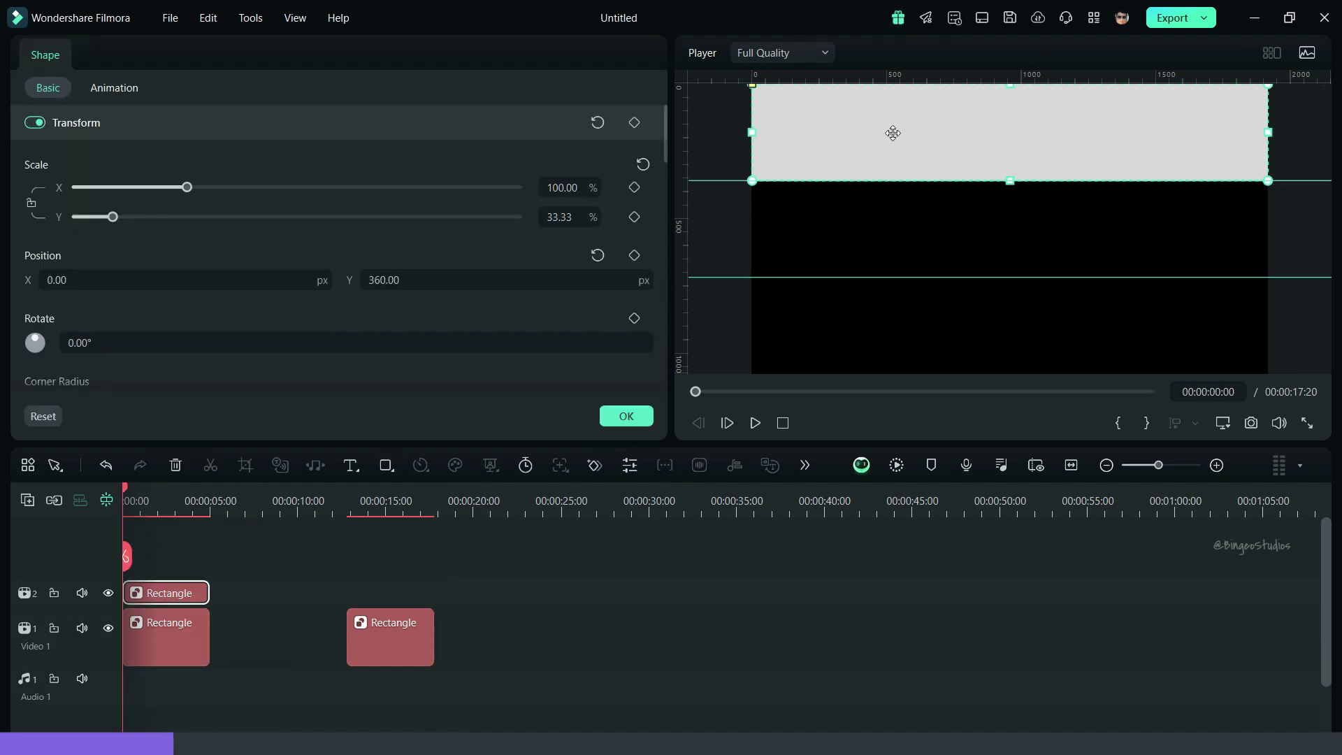
drag(976, 123, 973, 221)
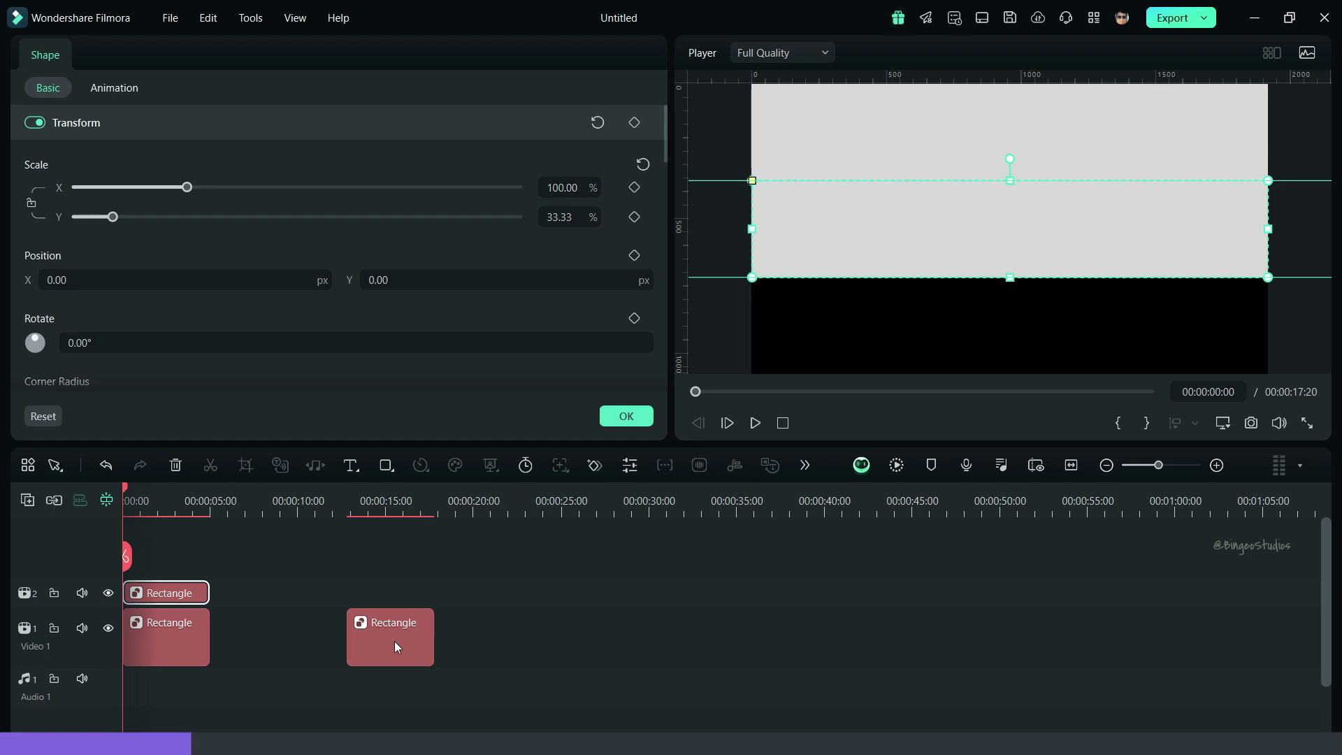
drag(396, 646, 164, 560)
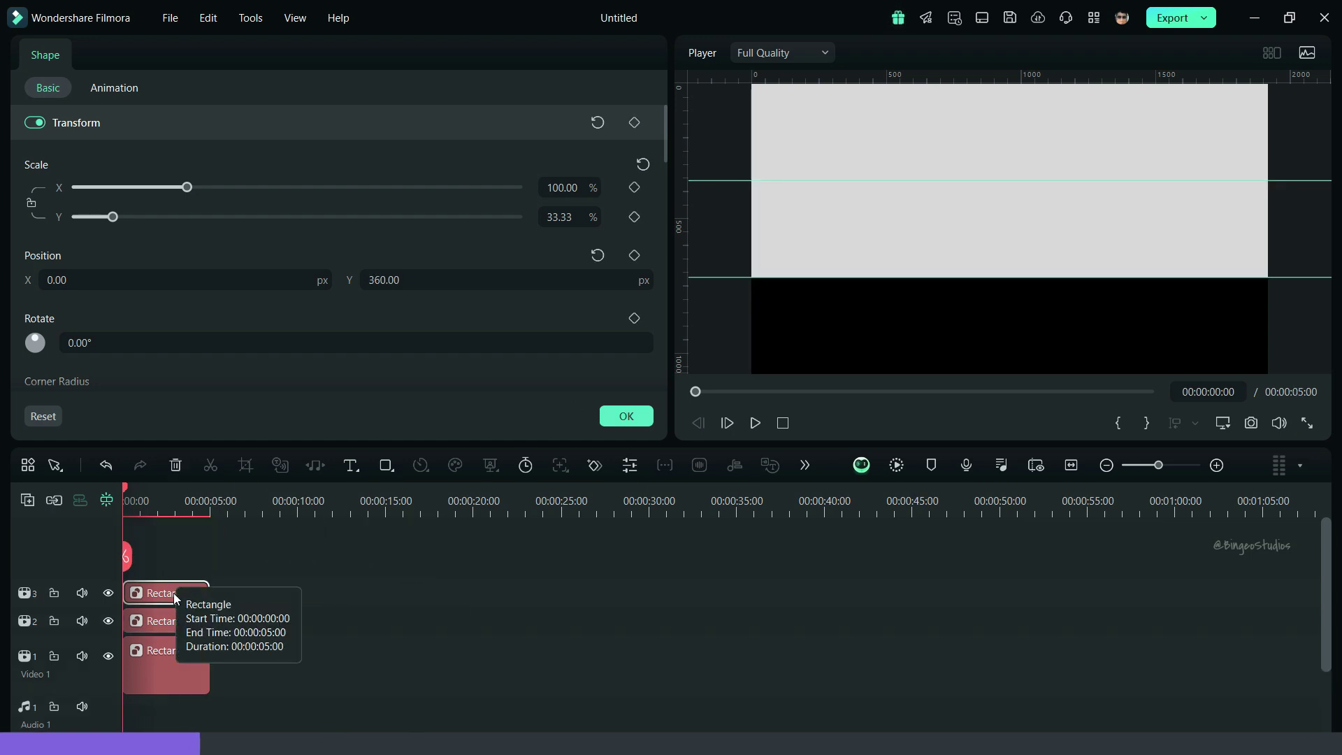
drag(1001, 114, 1000, 308)
click(965, 121)
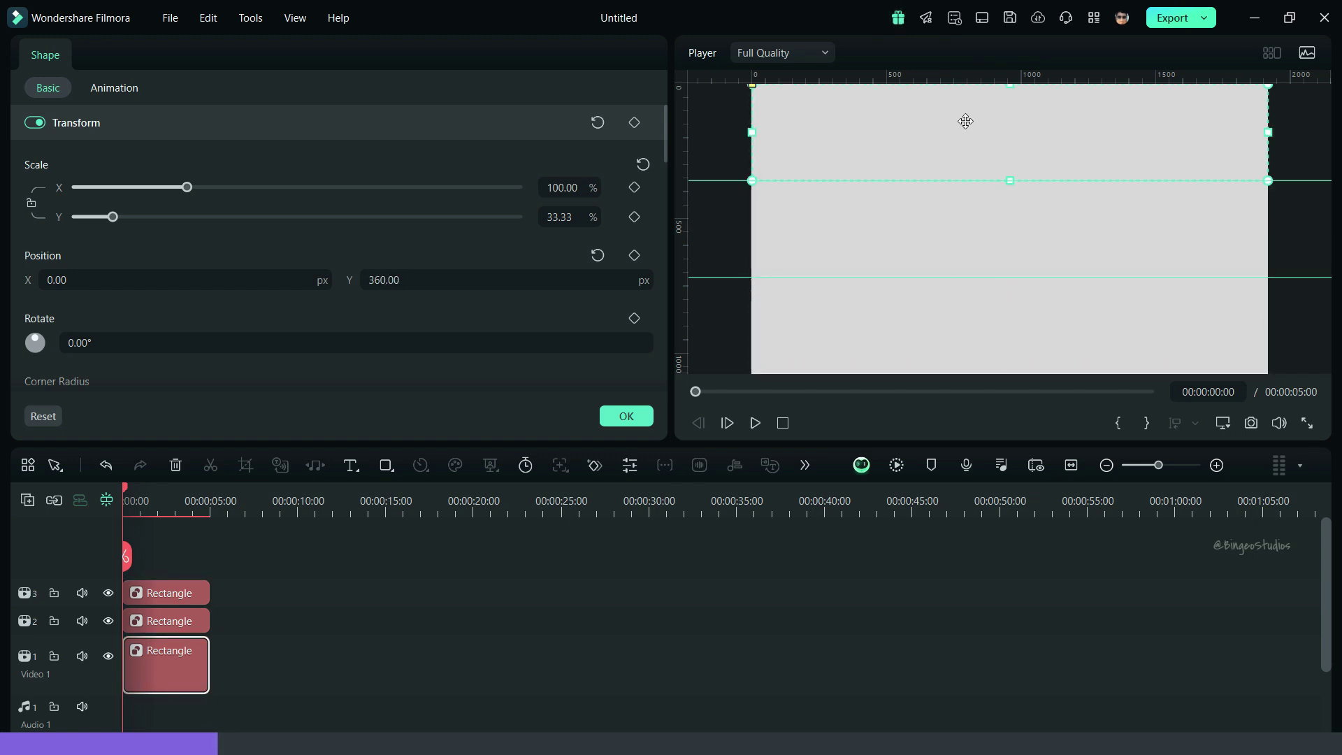
- Fill the top band with light blue
scroll(236, 325, down, 6)
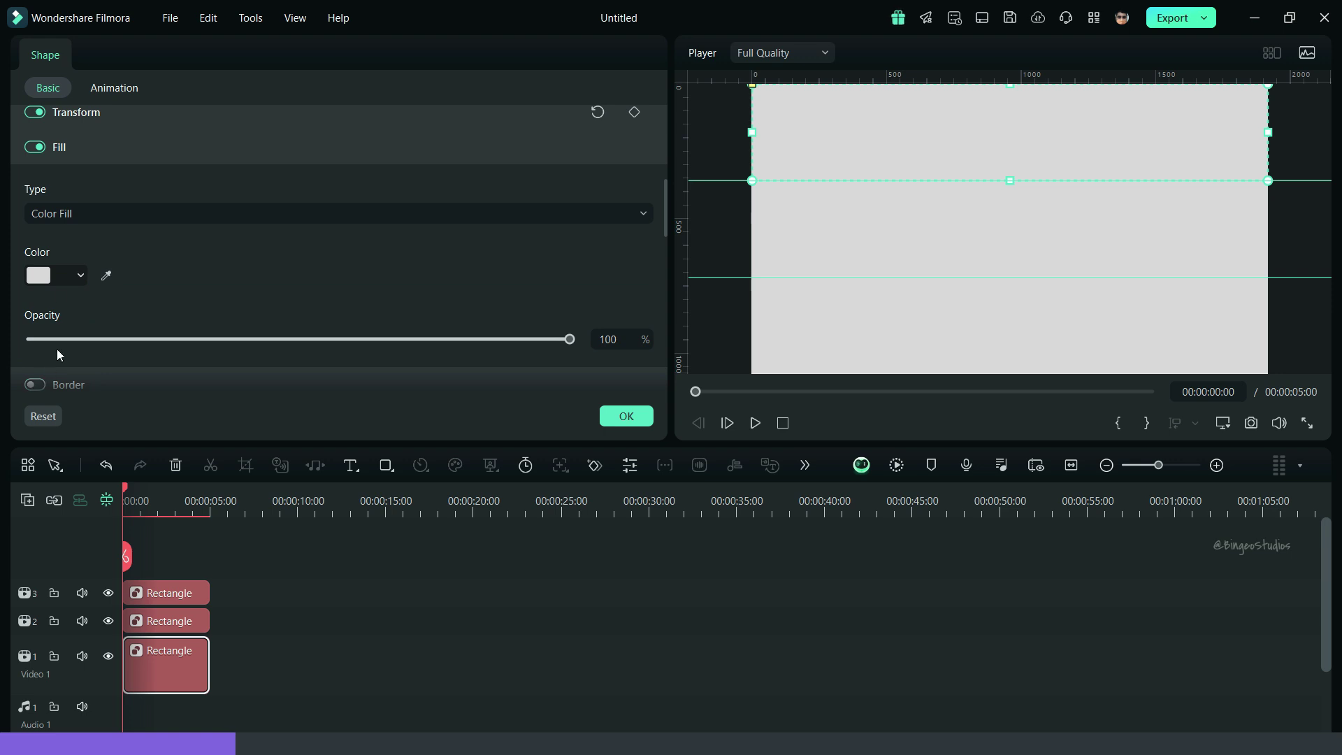
click(76, 278)
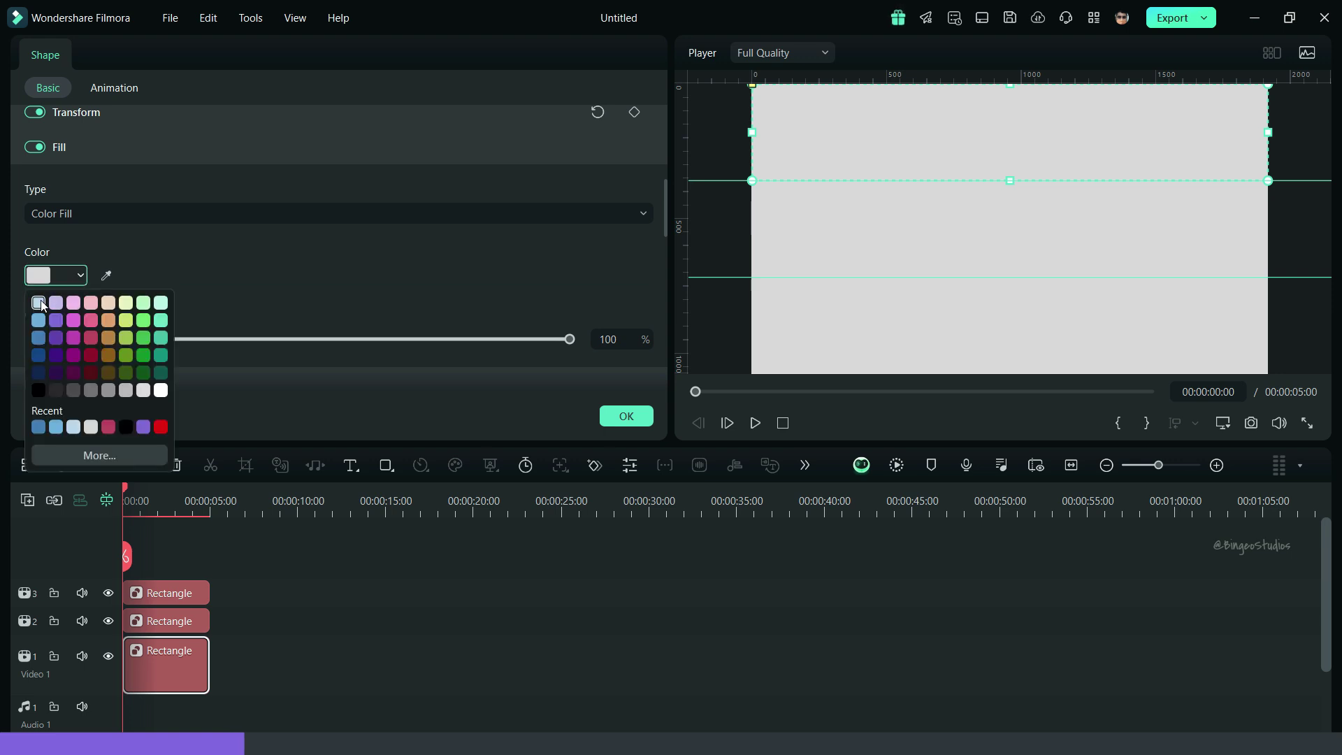
click(39, 303)
- Make the middle band medium blue with its border turned off
click(166, 622)
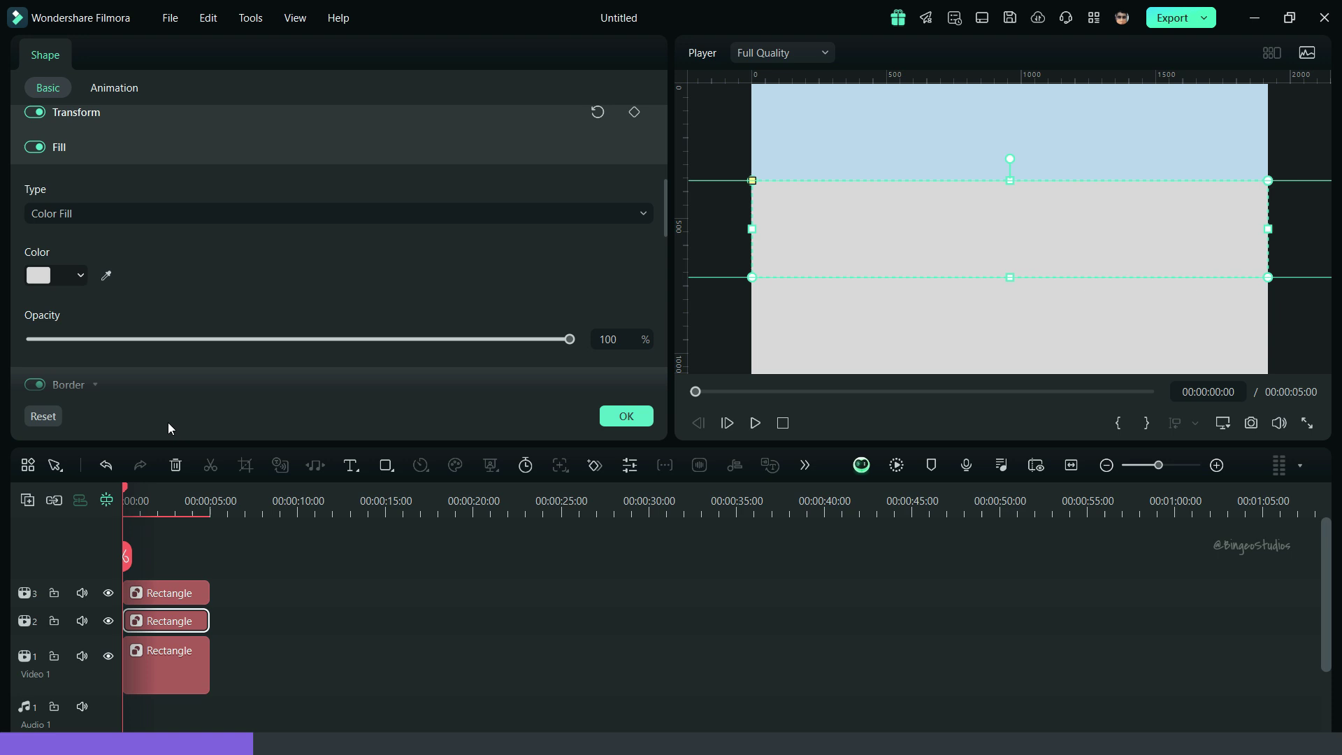
scroll(168, 422, down, 1)
click(35, 333)
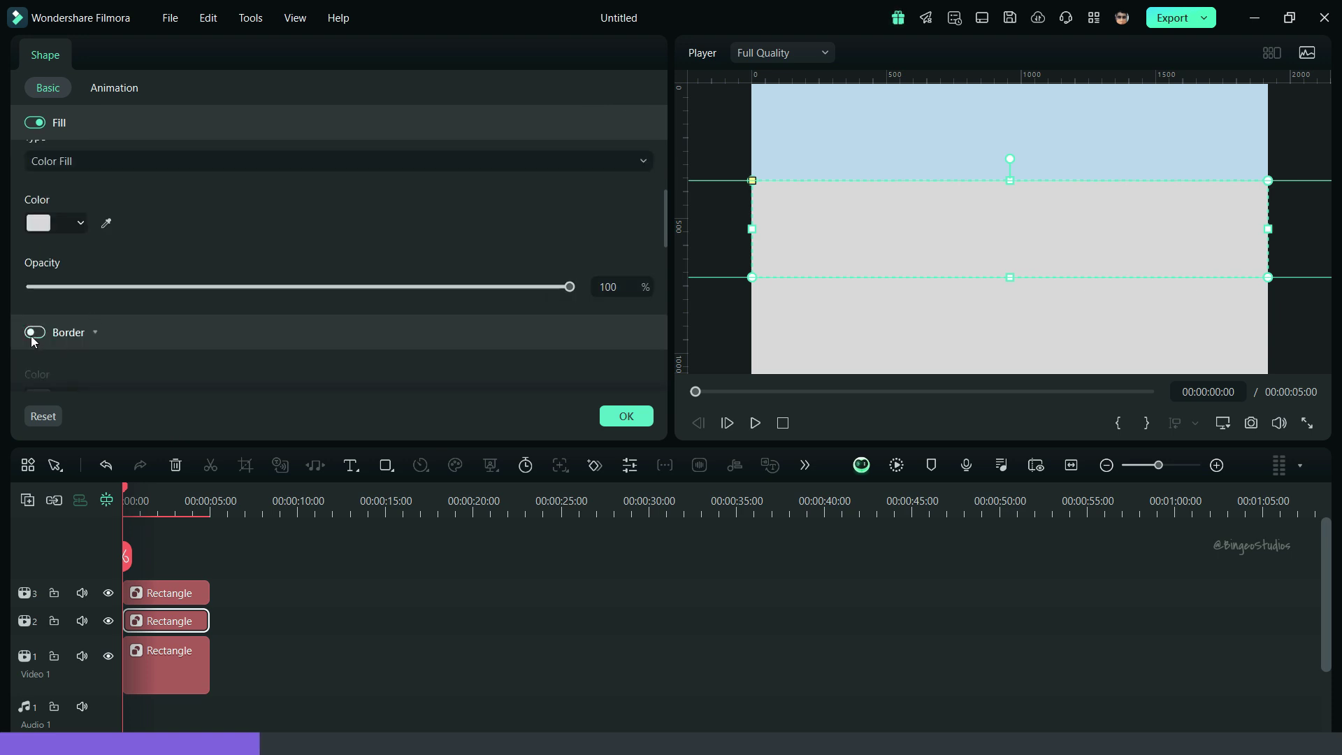
click(76, 228)
click(39, 268)
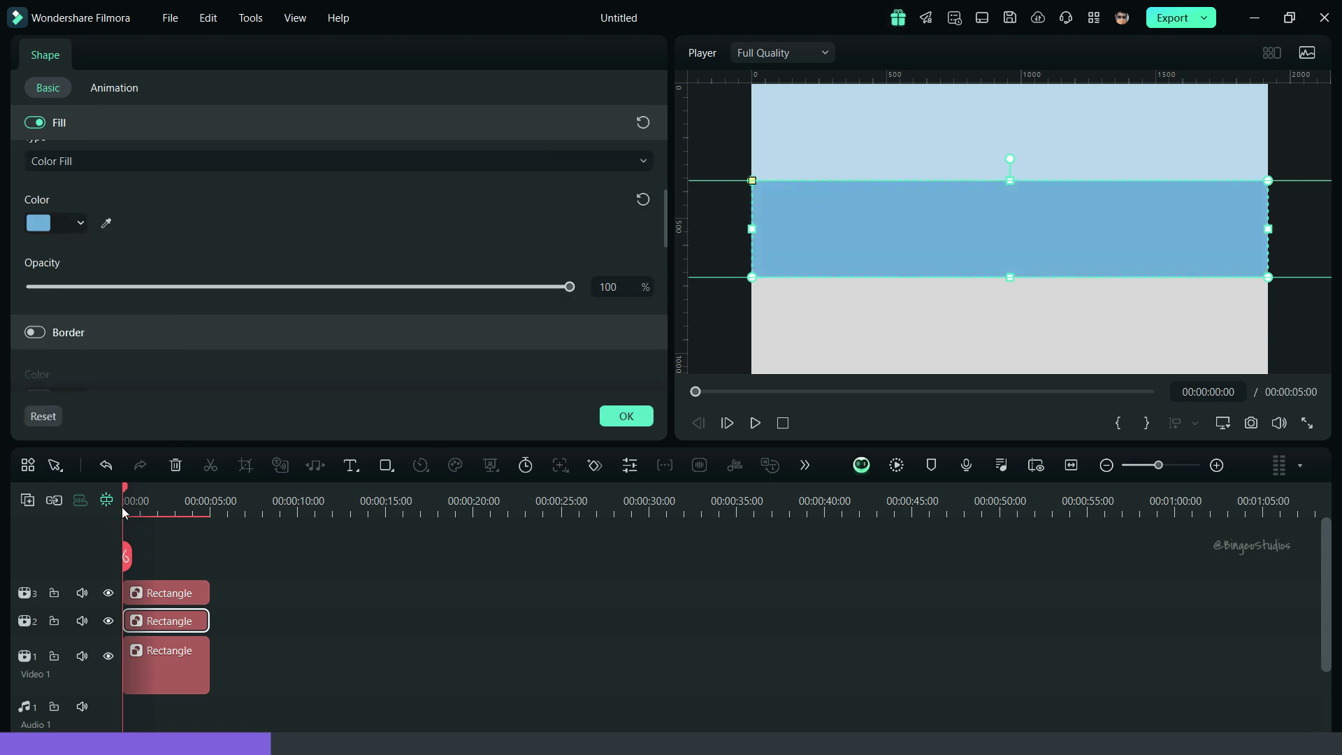
- Make the bottom band darker blue without a border, confirm, and hide the canvas ruler
click(171, 589)
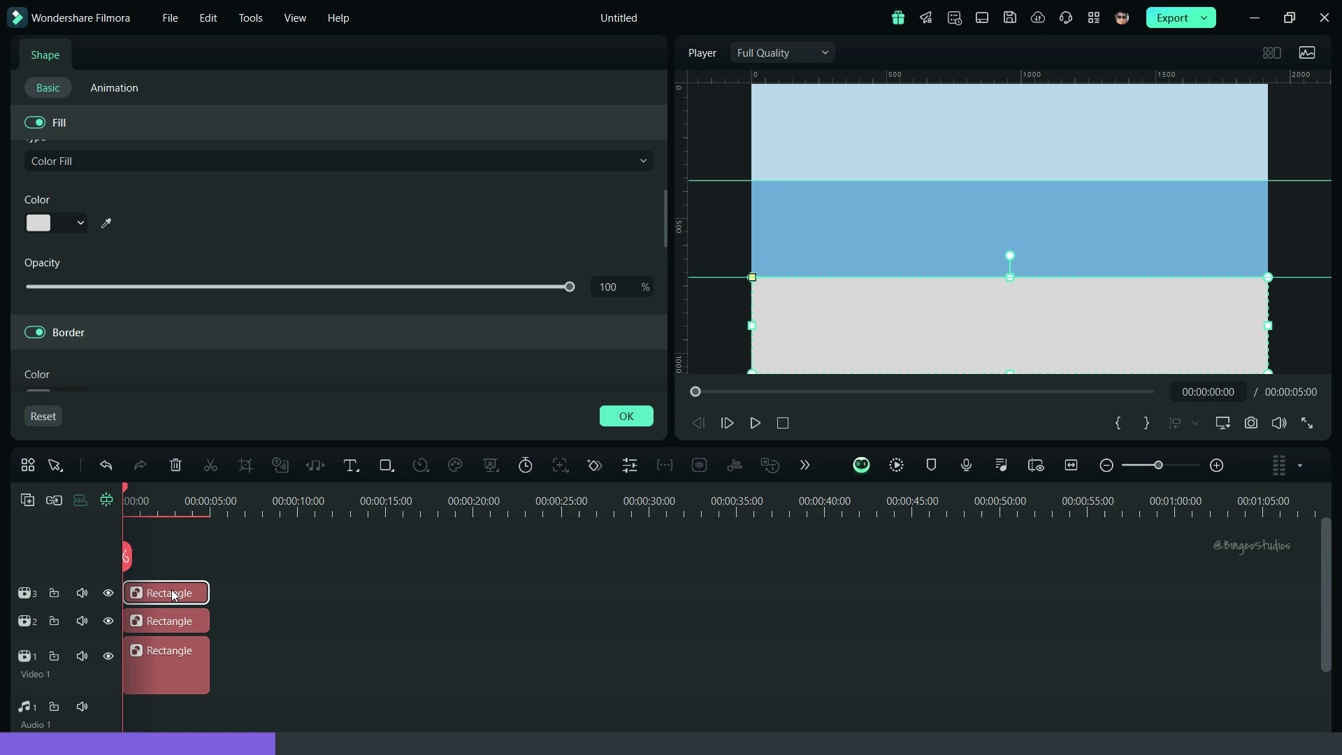
click(36, 334)
click(79, 224)
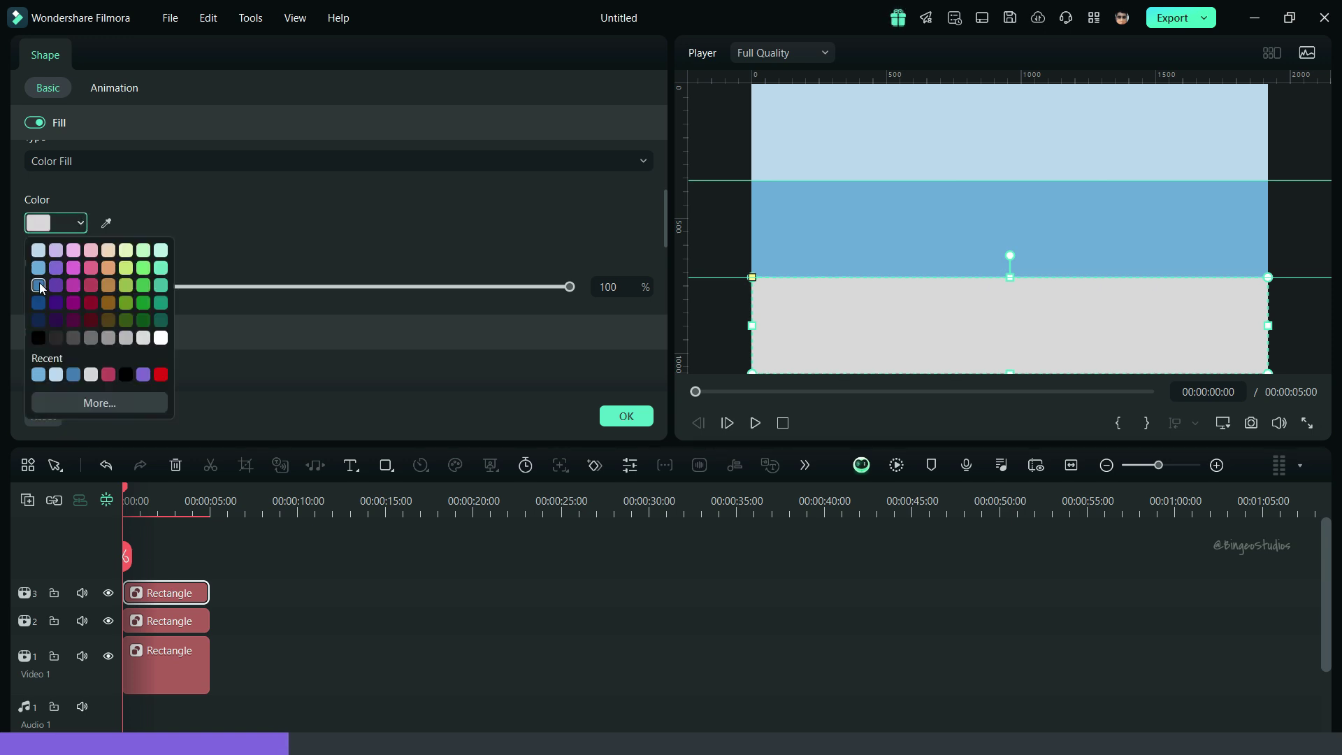
click(40, 282)
click(628, 417)
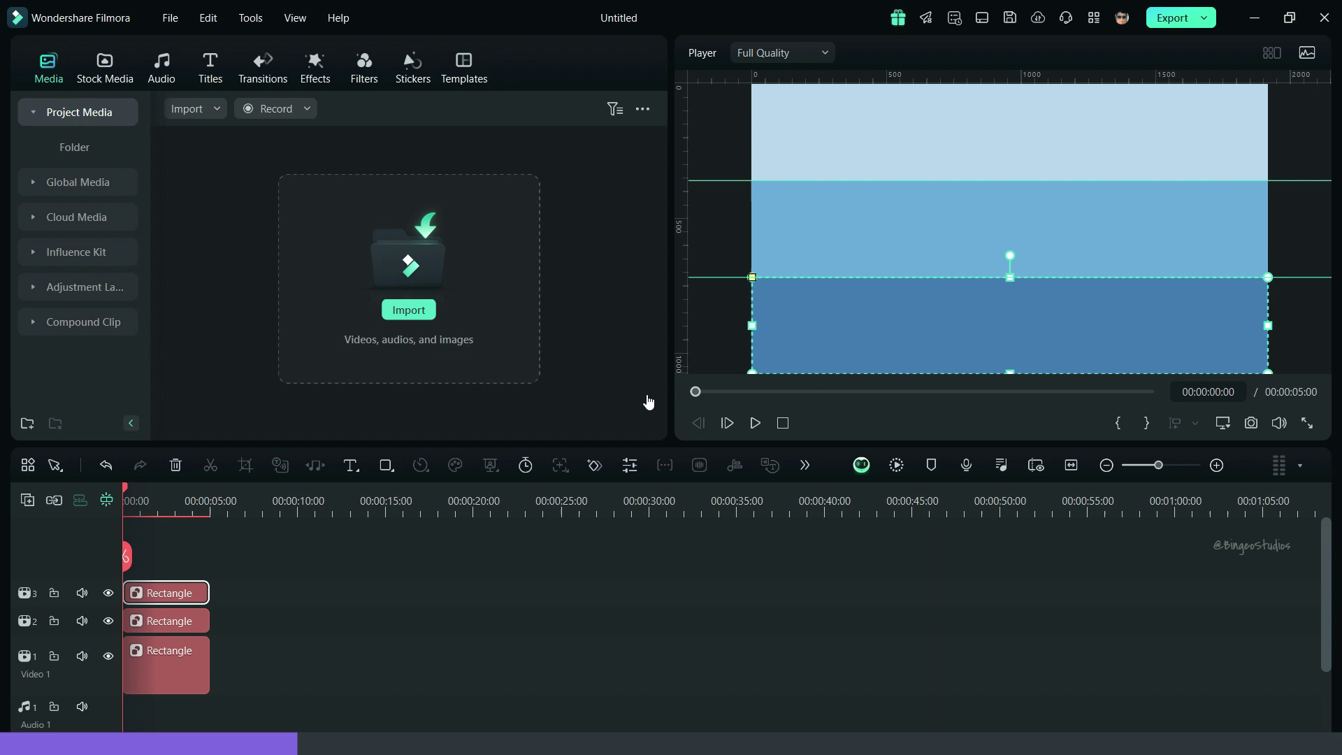
right_click(802, 130)
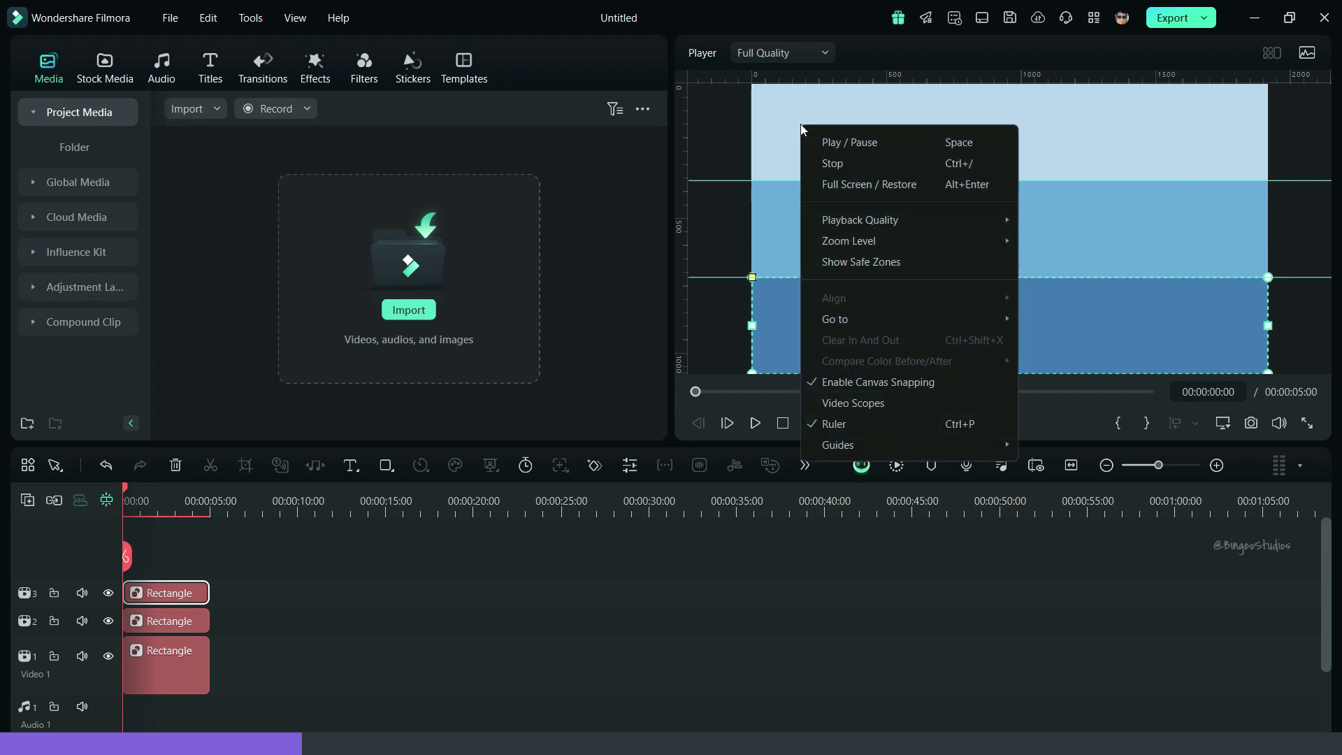
click(847, 425)
- Add a quick text clip and replace its Text Here placeholder with DREAM
click(607, 537)
click(358, 475)
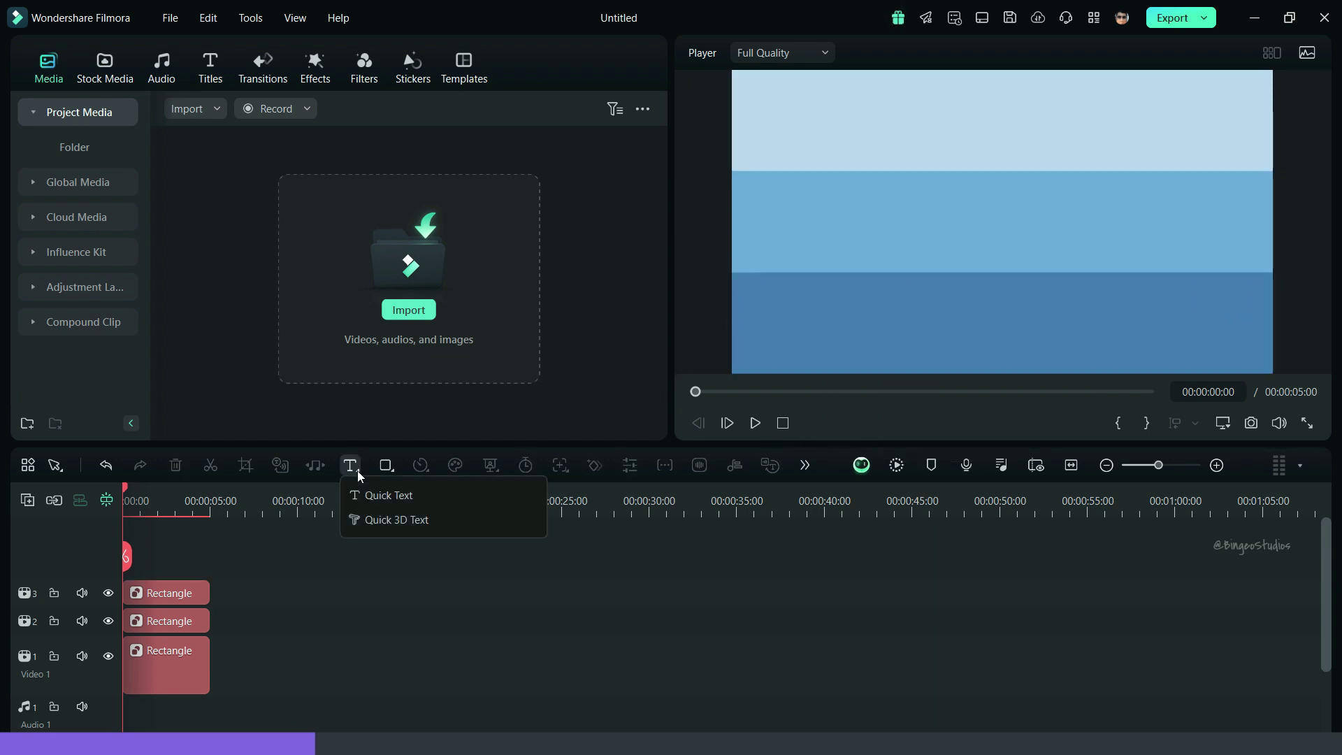
click(392, 494)
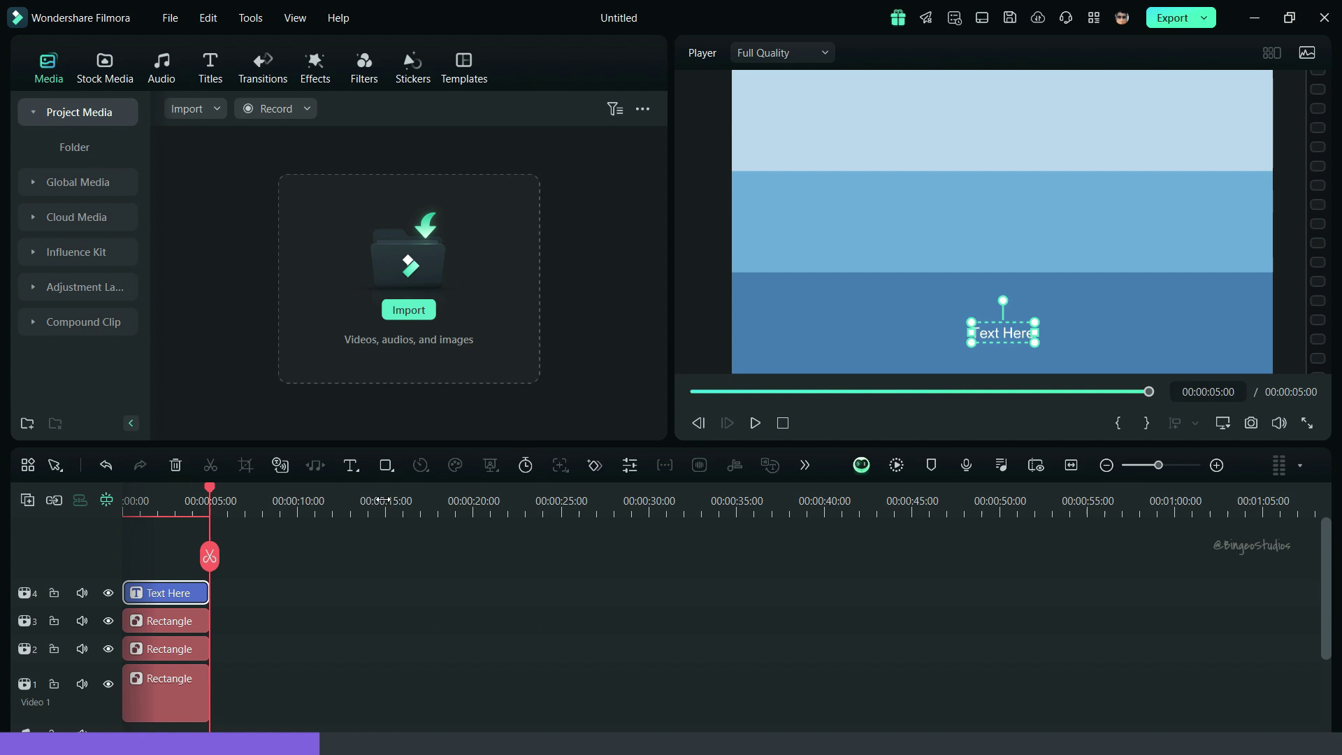
double_click(201, 596)
click(47, 55)
drag(153, 160, 2, 160)
text(DREAM)
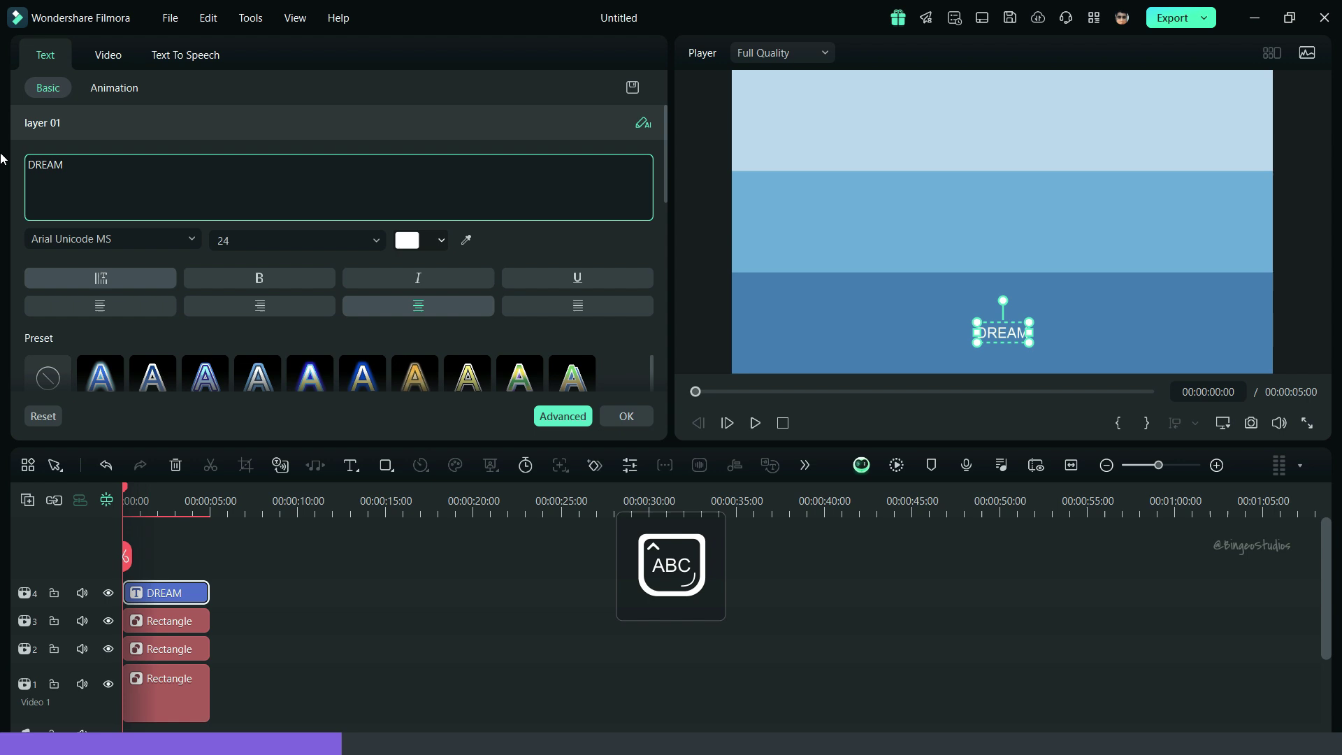
- Set DREAM to Akkordeon DEMO at size 100 and move it into the top light-blue band
click(139, 239)
click(246, 271)
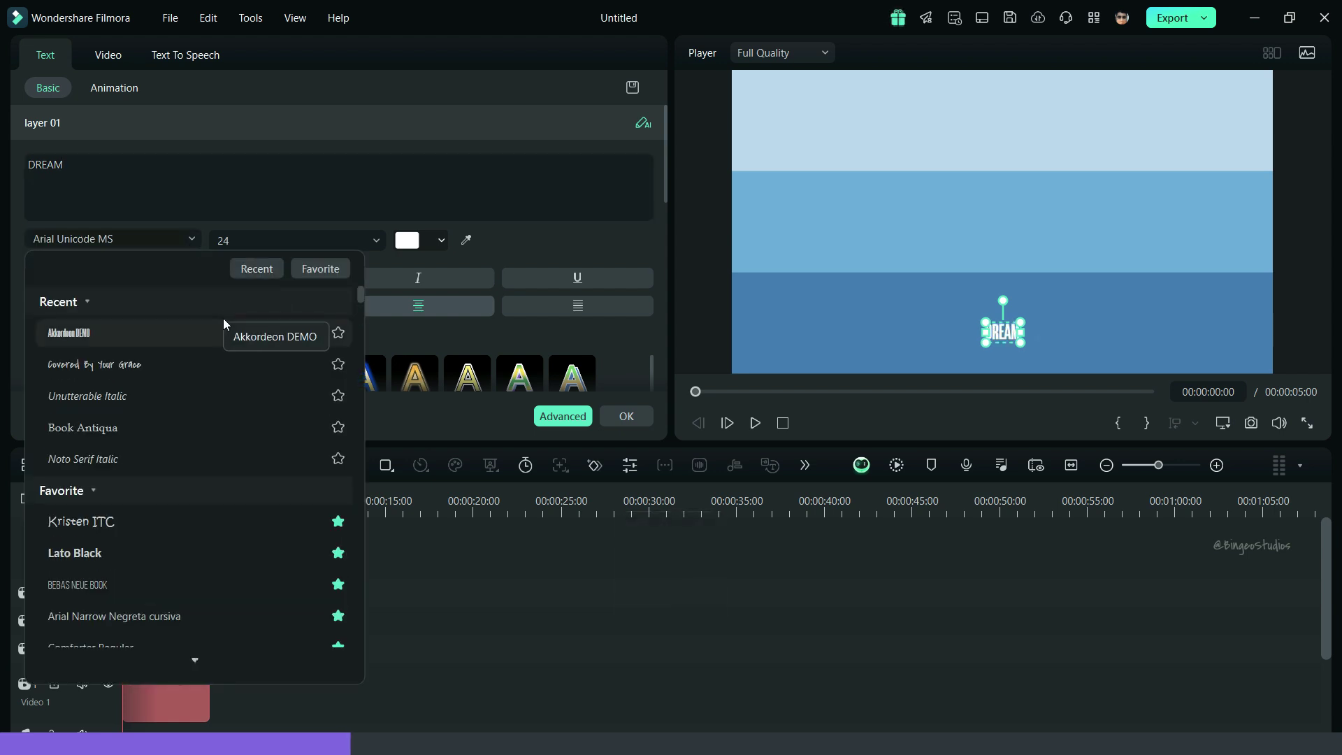
click(224, 319)
click(376, 241)
scroll(308, 319, down, 5)
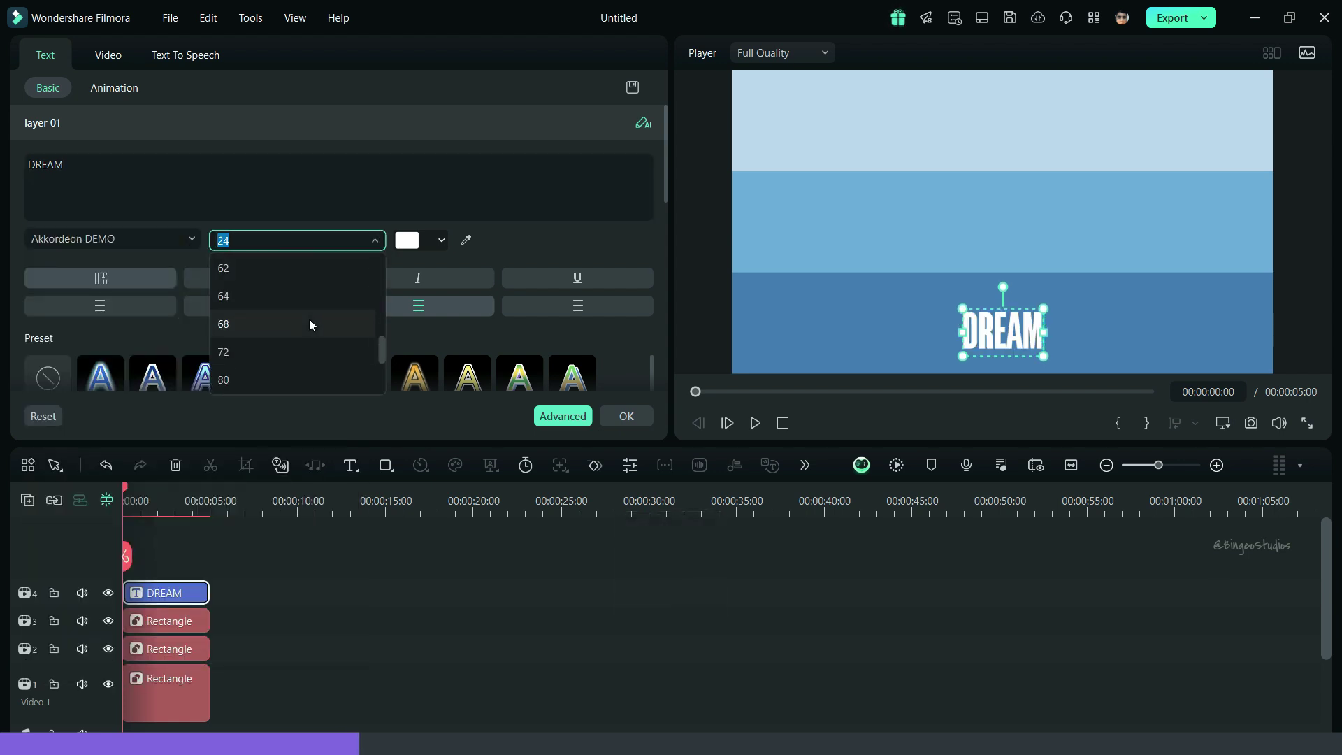
click(297, 295)
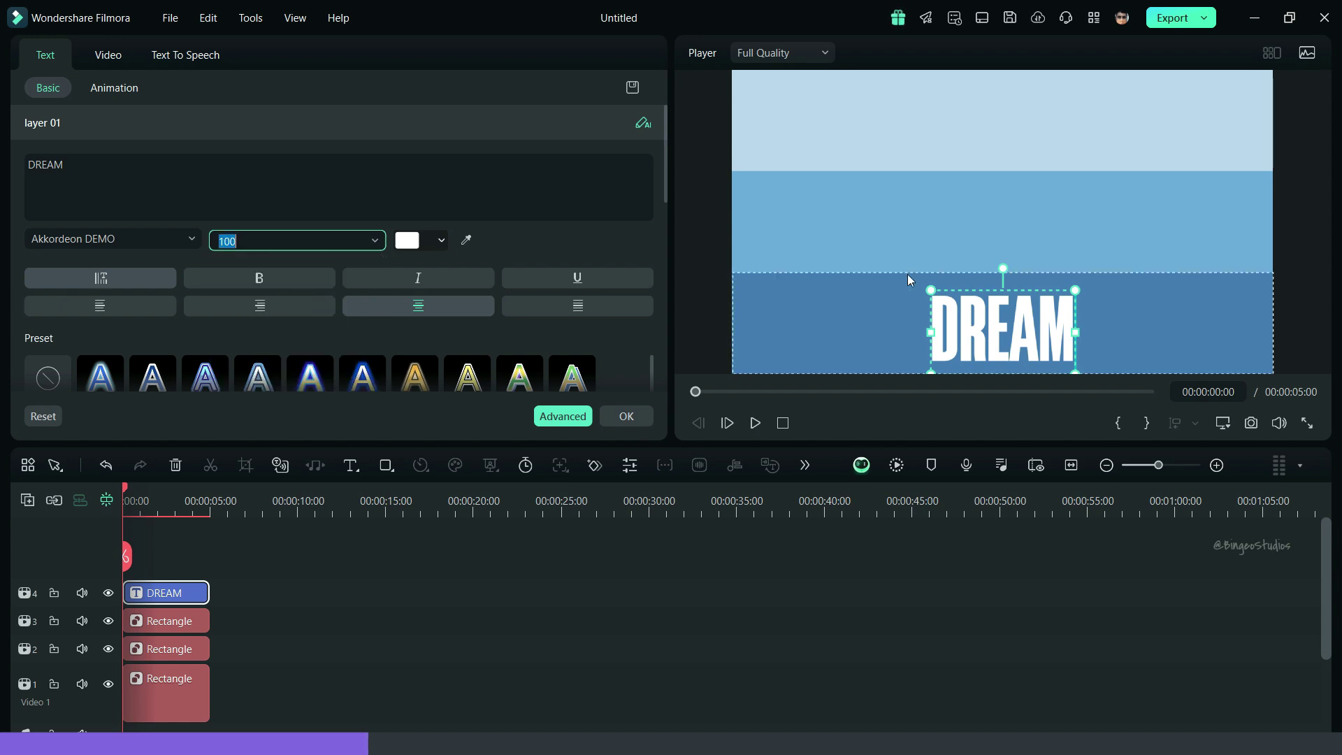
click(977, 238)
drag(986, 326, 975, 137)
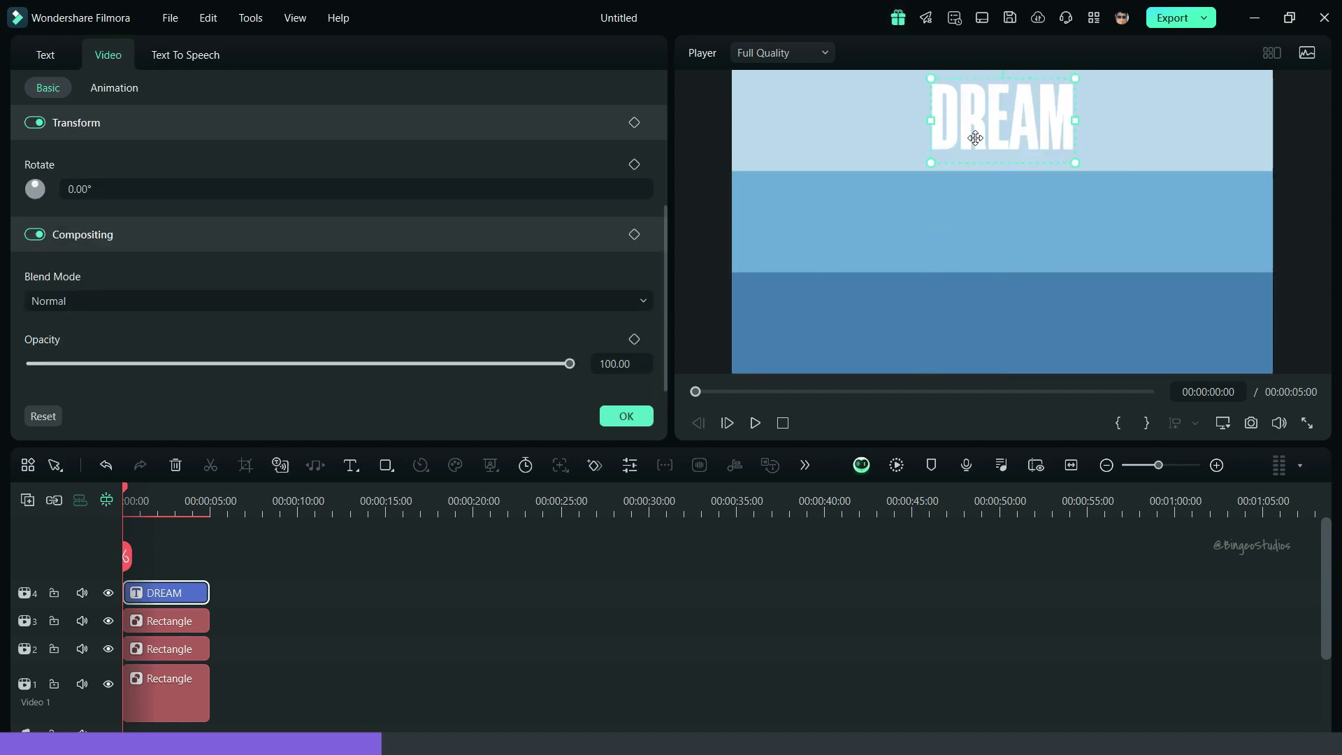
- Paste two DREAM copies near 7 seconds and move one to 0:00 on a fifth track, ready for text editing
right_click(165, 593)
click(227, 39)
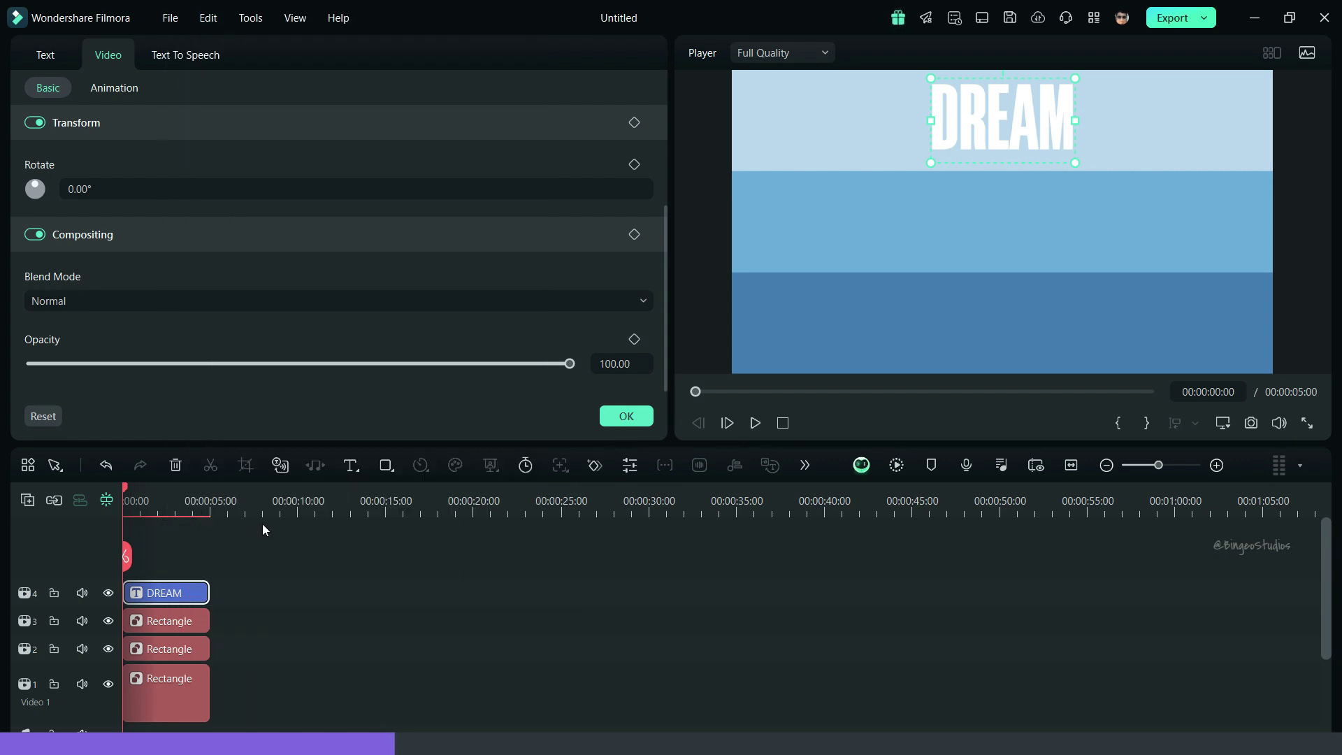
click(248, 511)
key(ctrl+v)
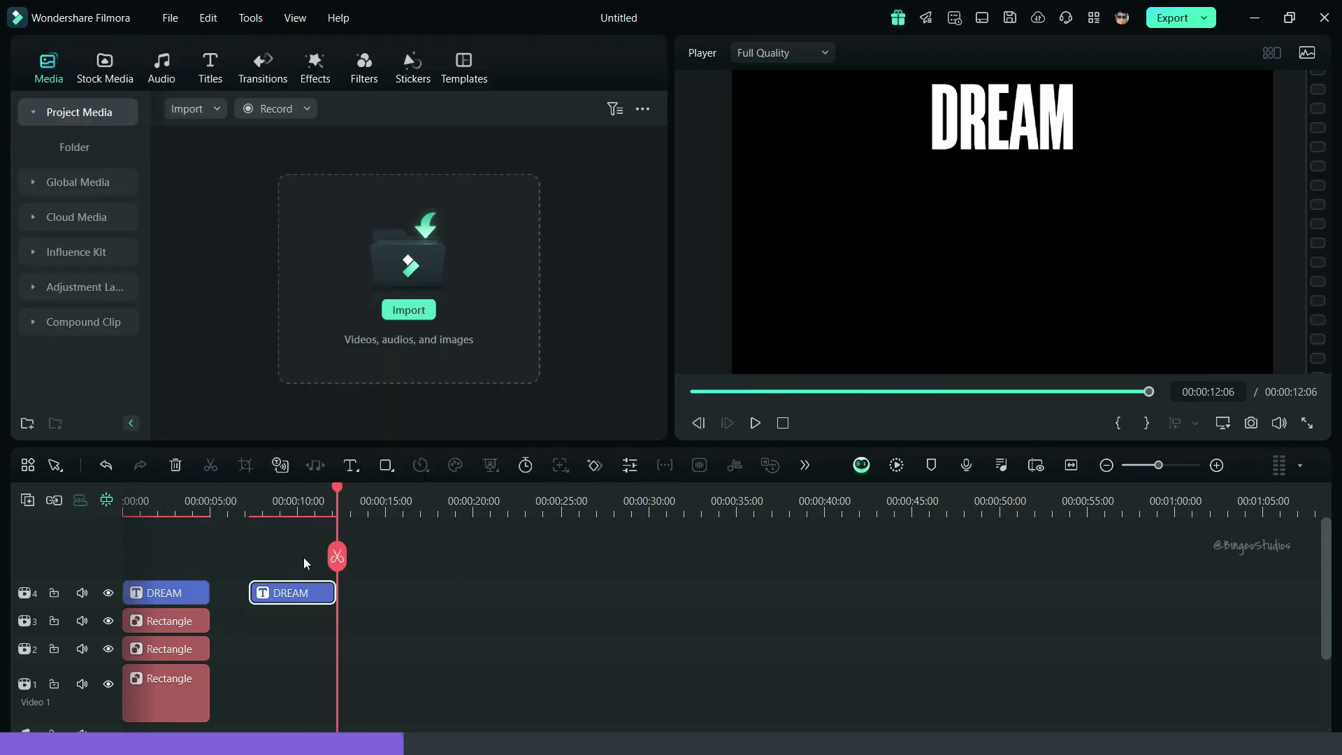
key(ctrl+v)
drag(299, 588, 180, 593)
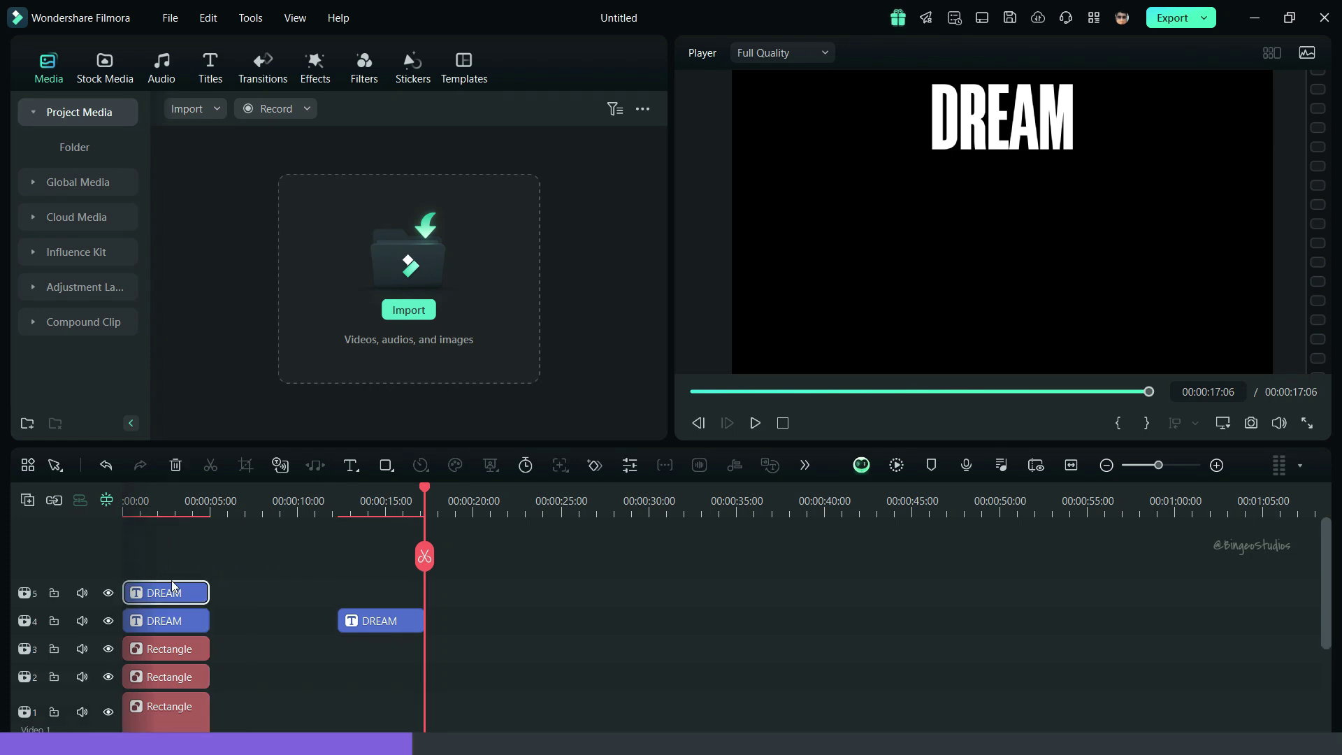
double_click(183, 594)
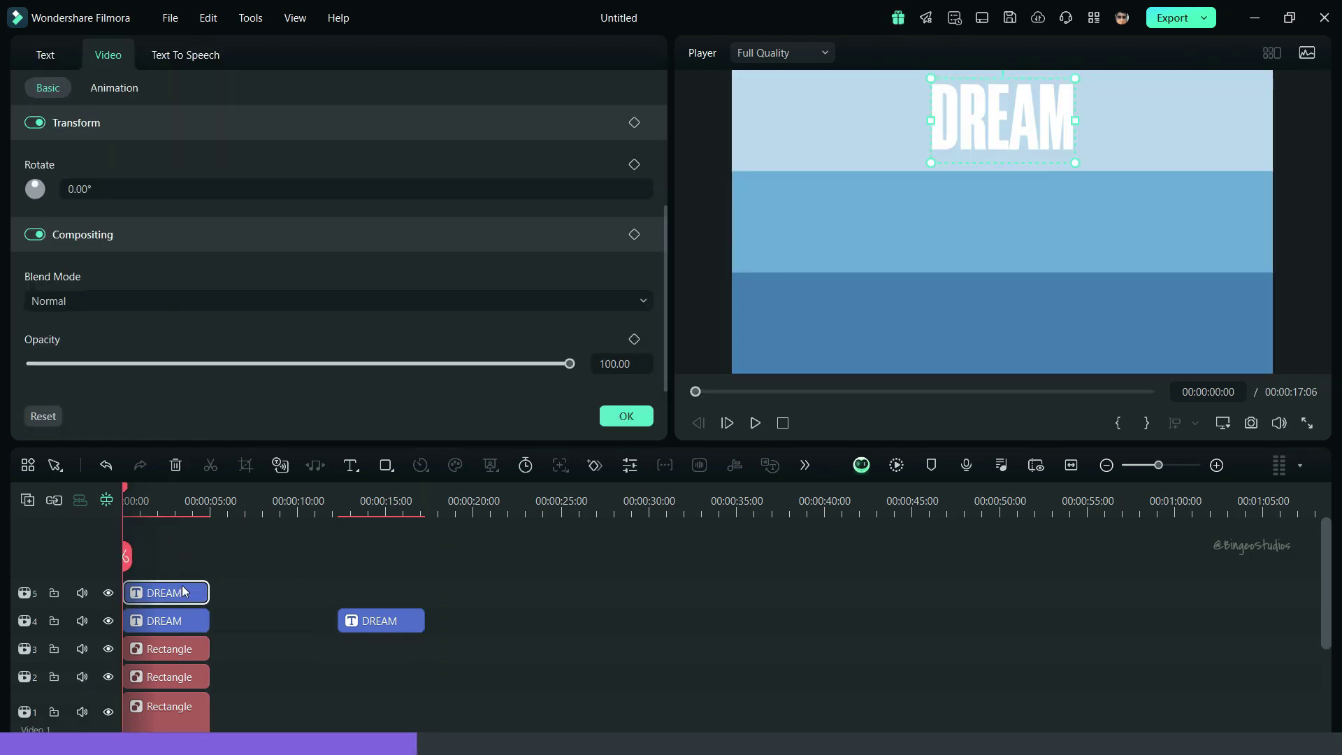
click(56, 50)
- Change the copy's text to ACHIEVE in the middle band and move the spare DREAM to 0:00 on track 6
drag(67, 166, 2, 171)
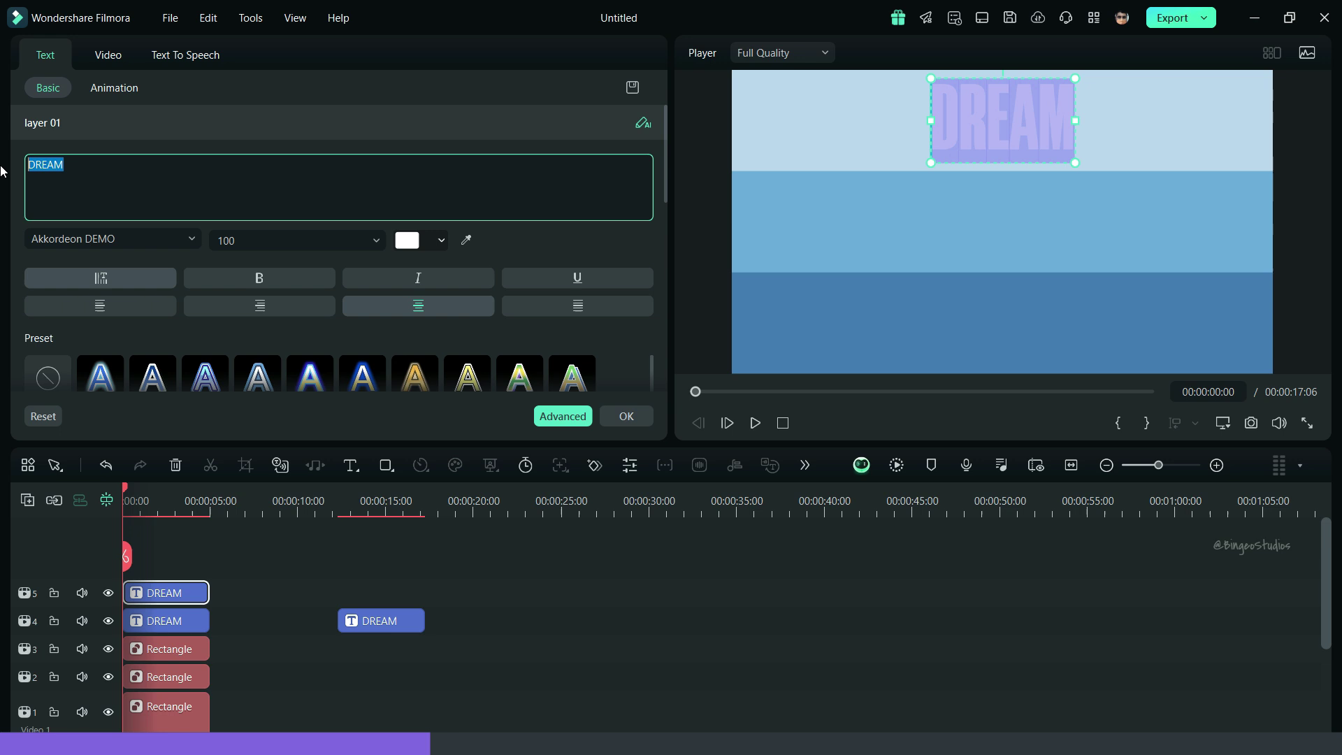
text(ACHIEVE)
click(899, 135)
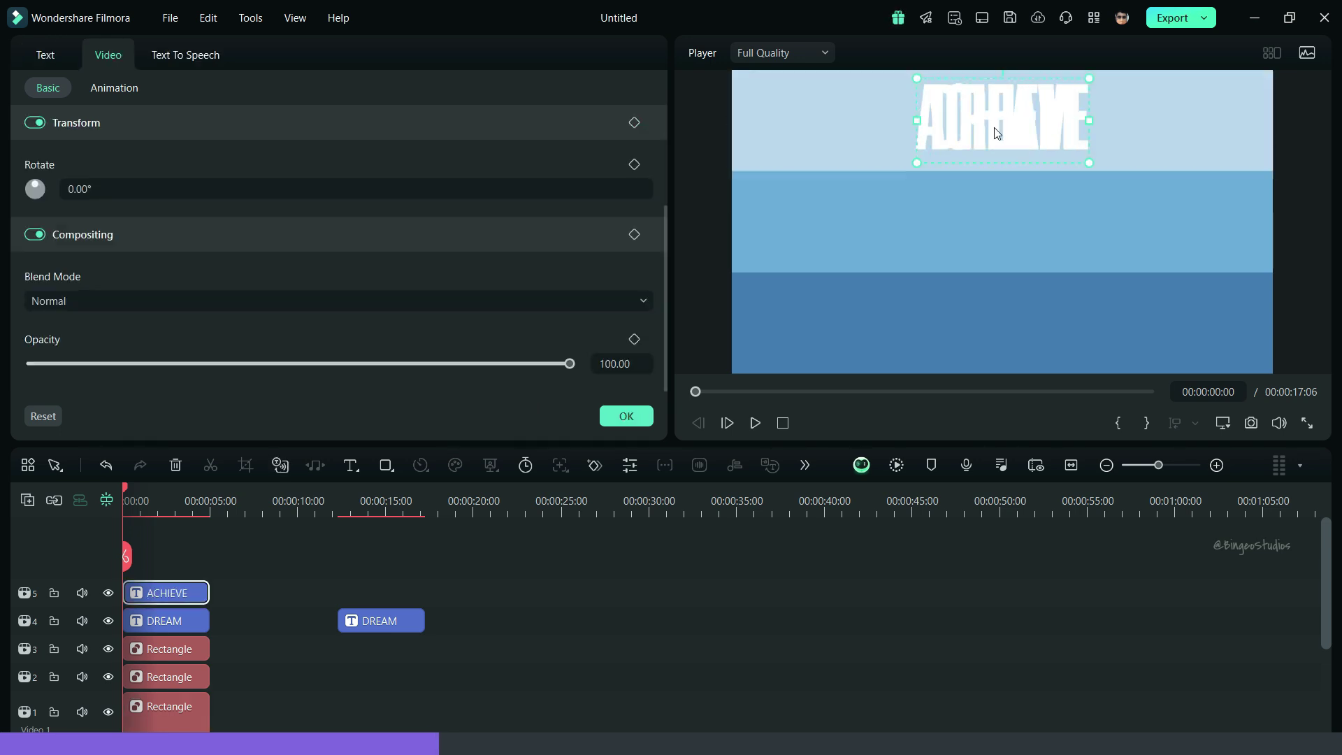
drag(999, 108, 1000, 211)
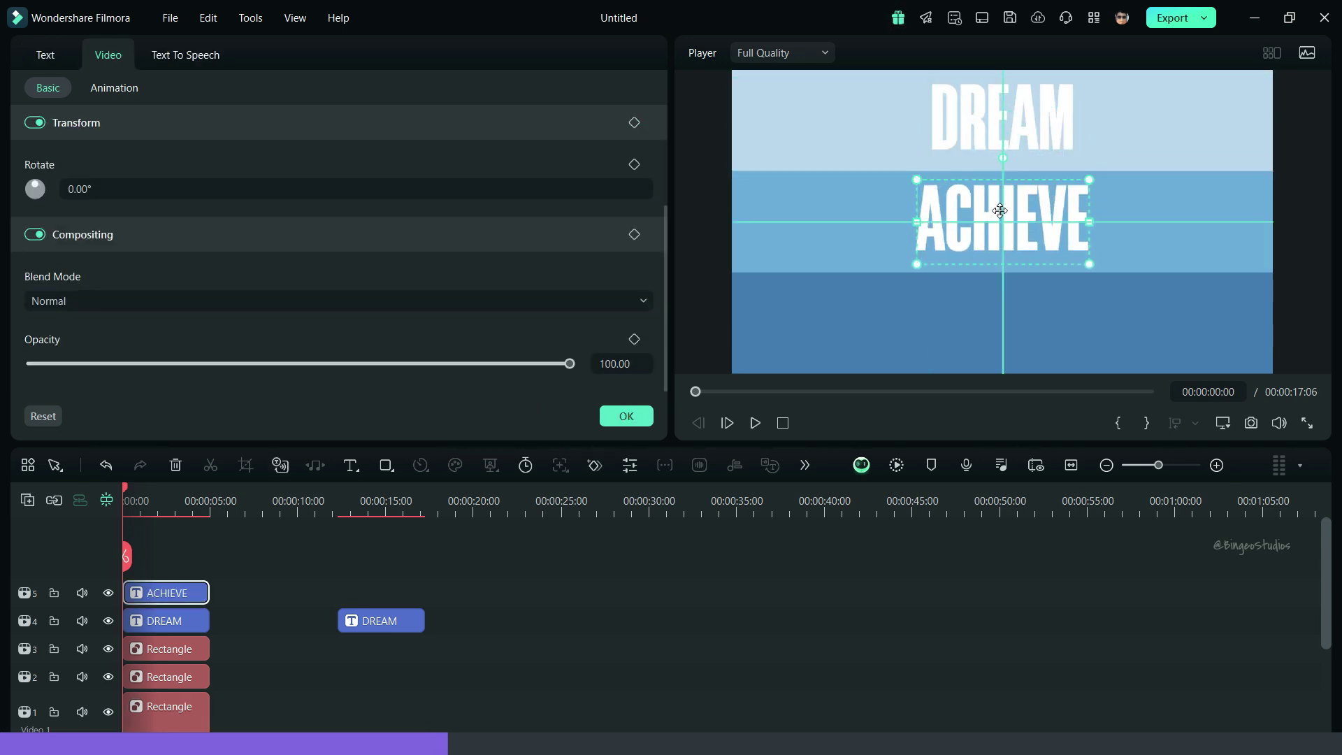
drag(388, 619, 158, 555)
- Change the track 6 title's text to BELIEVE and move it down into the bottom band
click(173, 590)
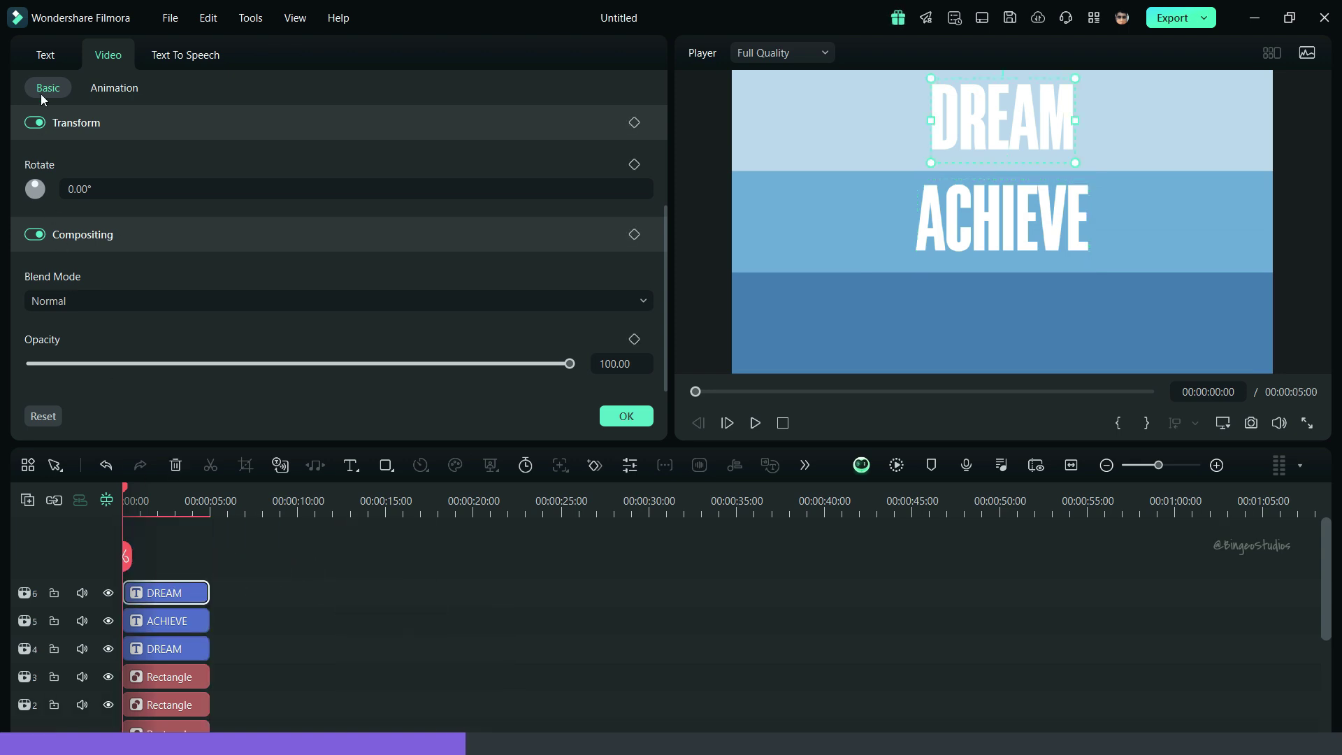
click(45, 54)
click(140, 182)
key(ctrl+a)
text(BELI)
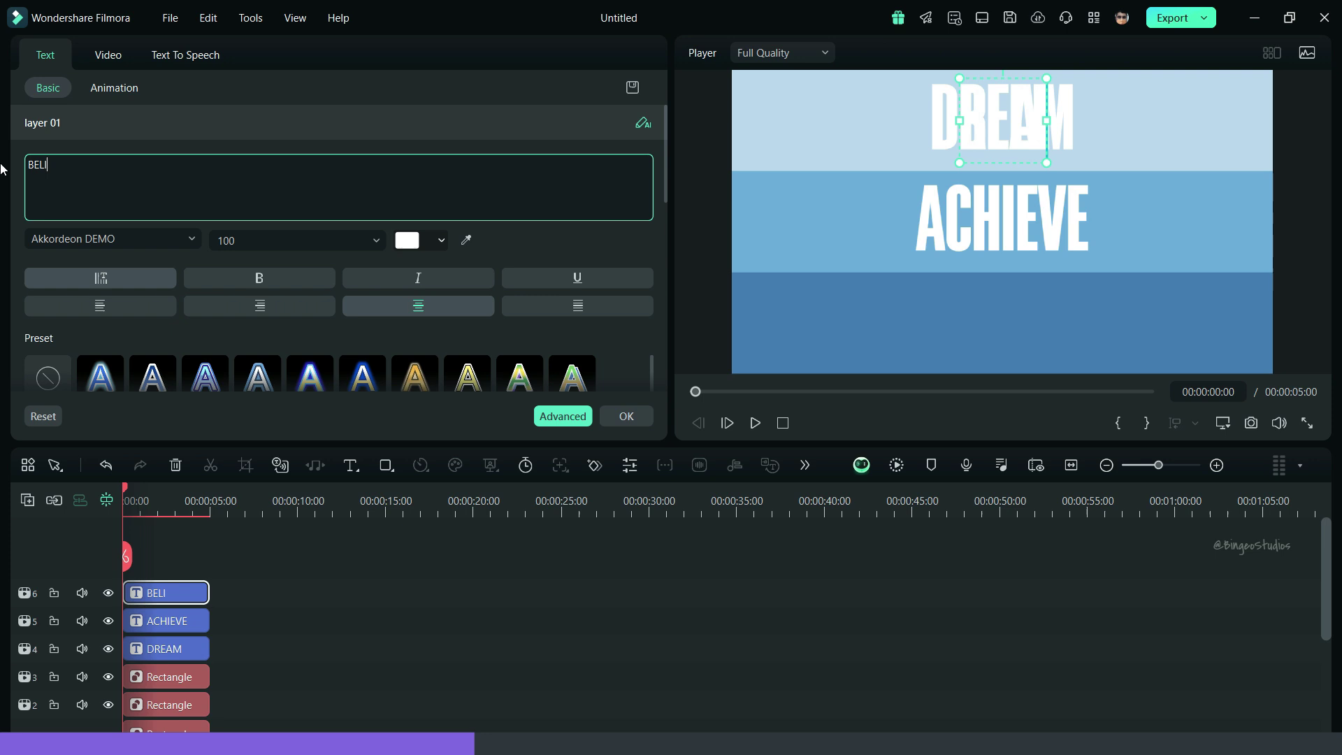
text(EVE)
click(108, 54)
drag(998, 118, 995, 326)
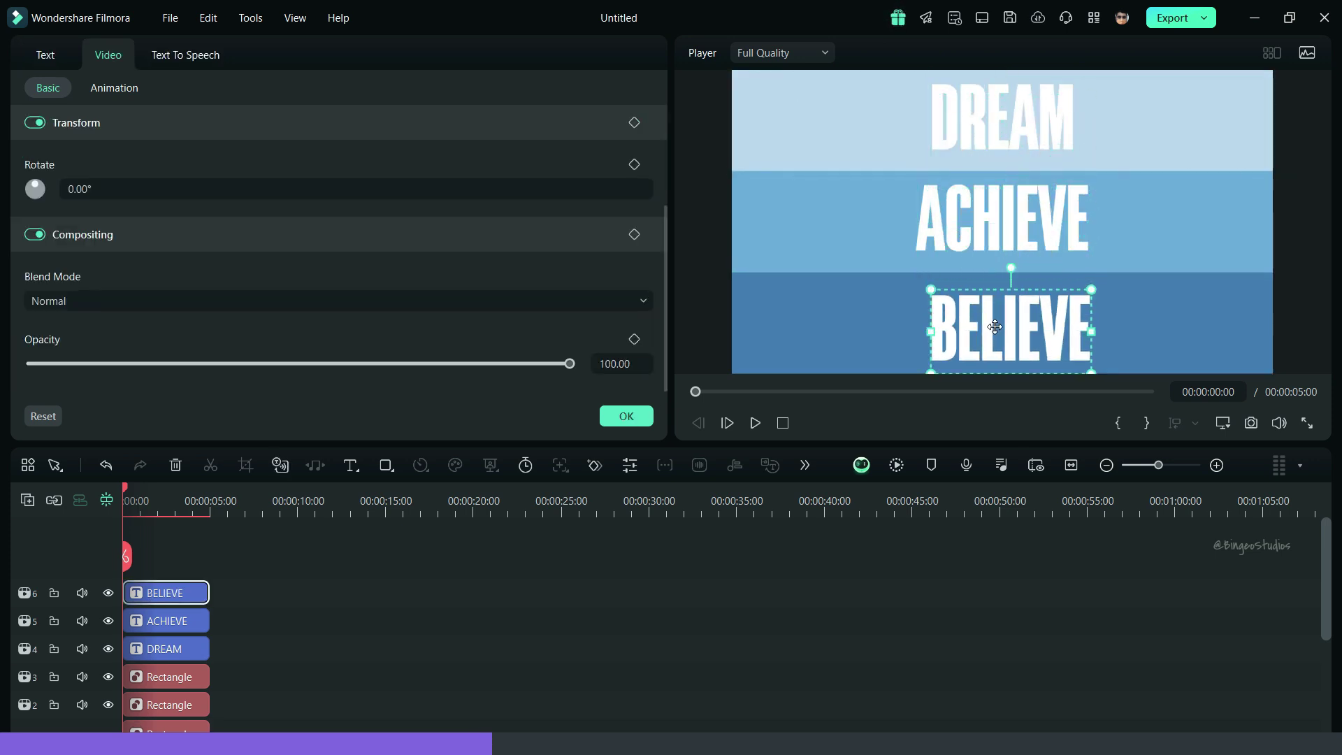
- Centre BELIEVE horizontally by setting its Position X to 3.64
click(45, 54)
scroll(136, 242, down, 10)
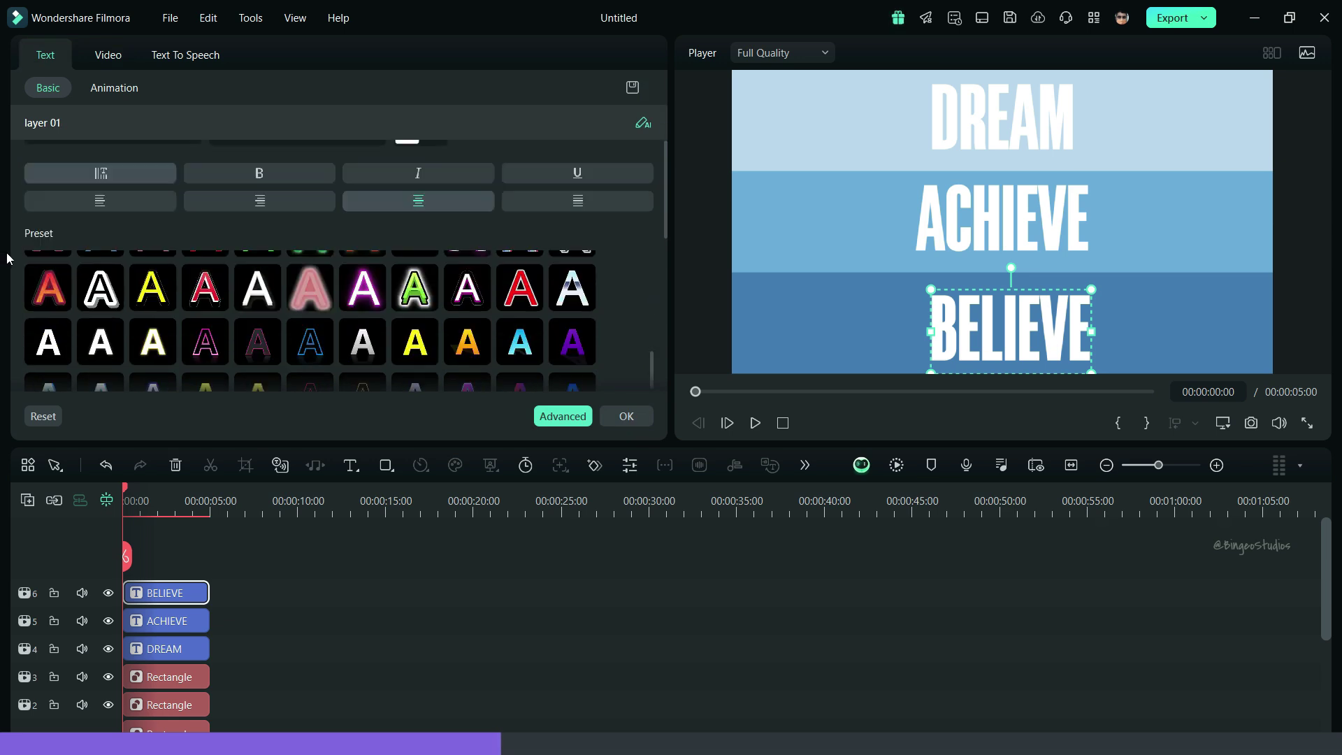
scroll(21, 241, down, 3)
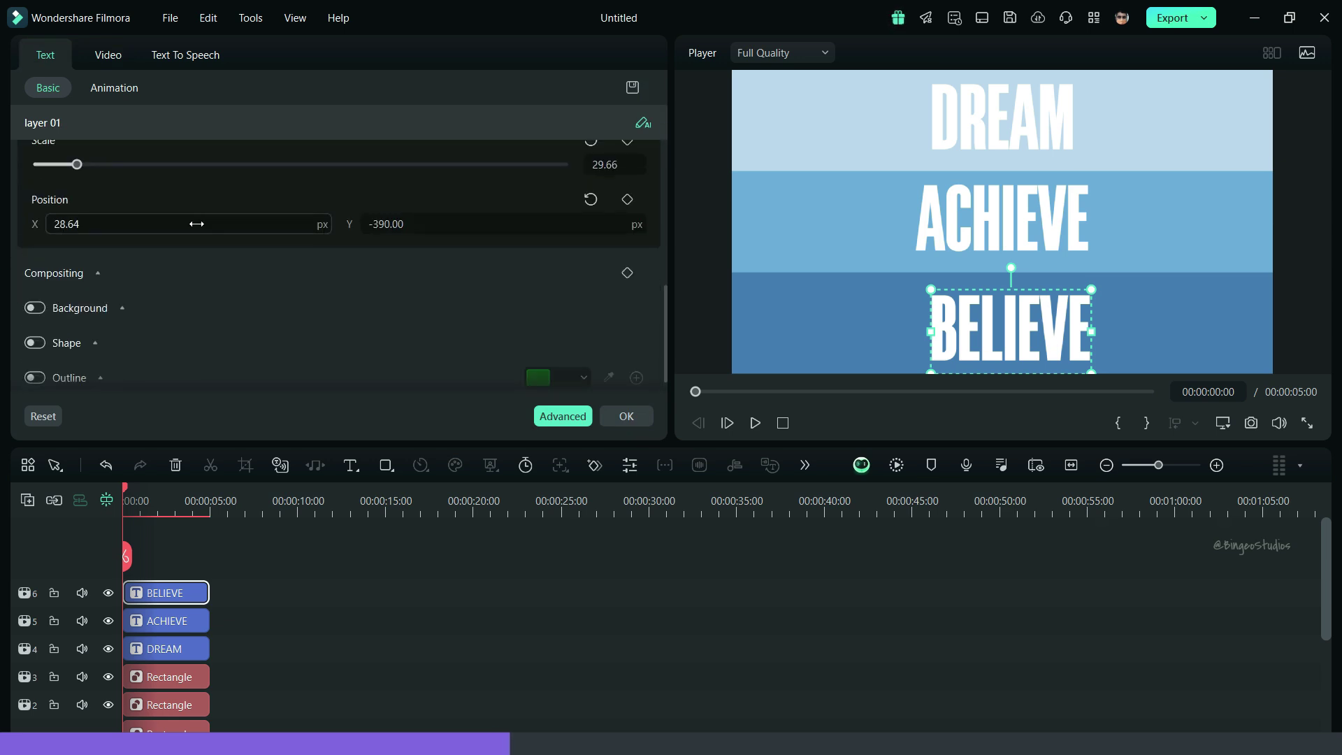
drag(197, 224, 175, 224)
click(375, 668)
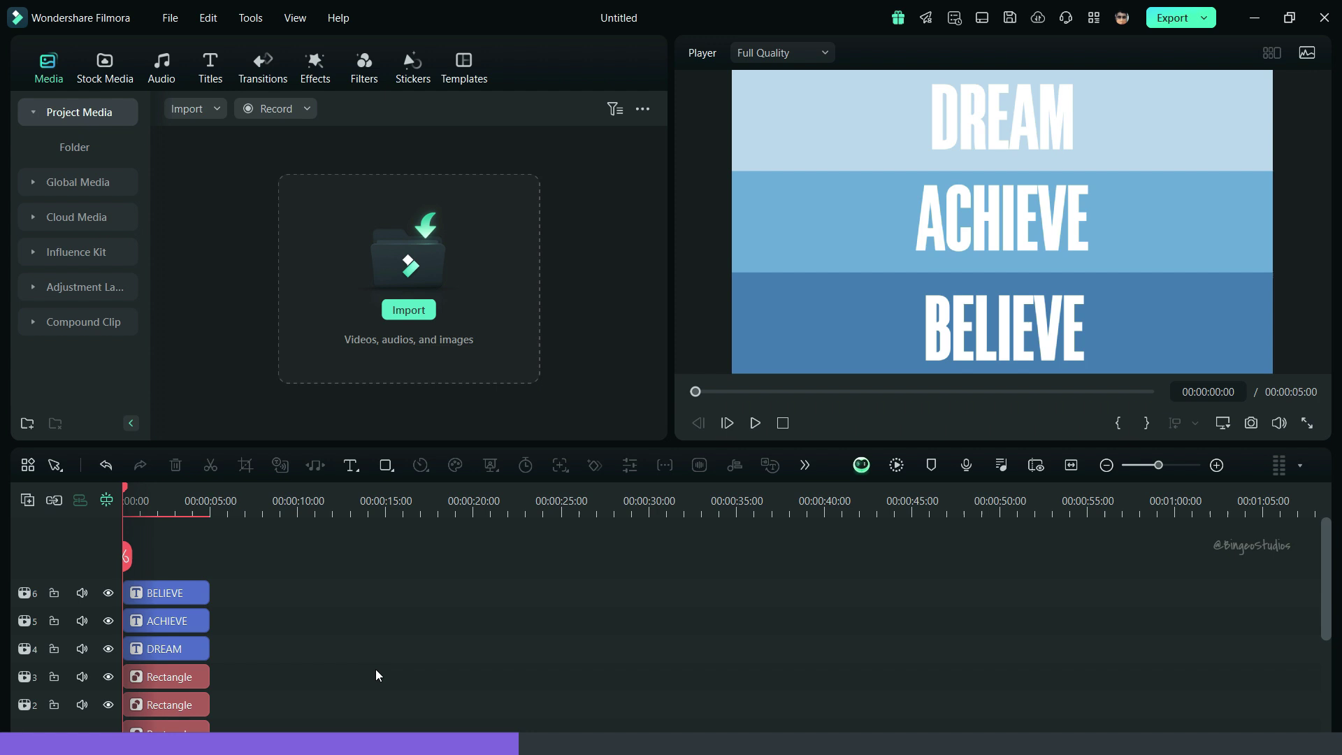
click(168, 592)
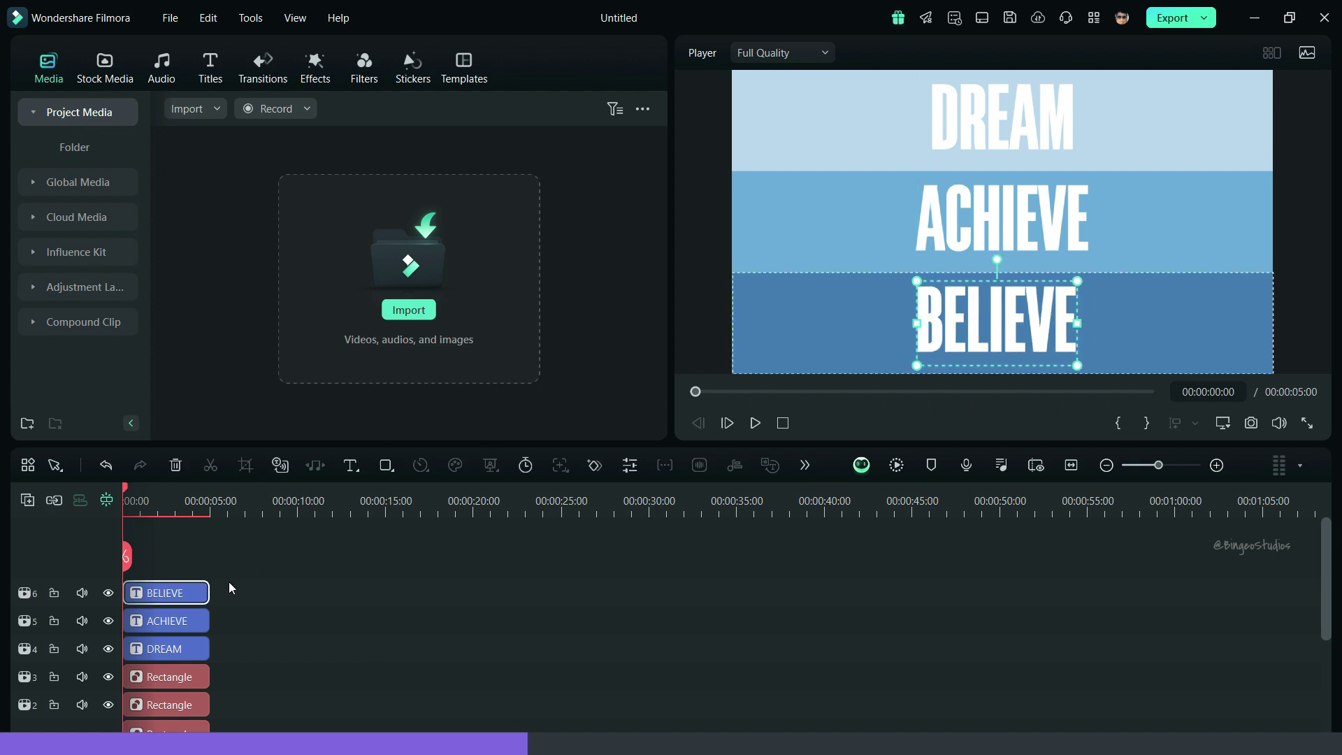
drag(175, 223, 192, 223)
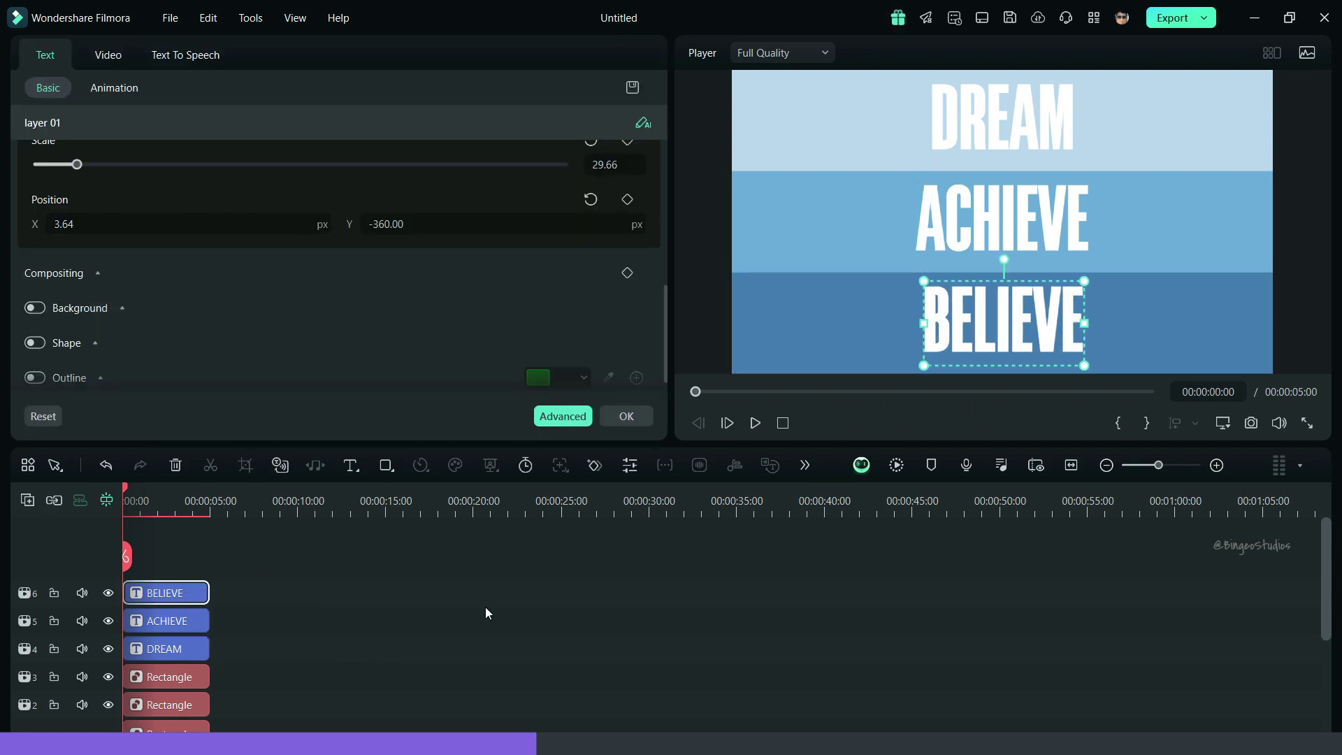
click(487, 610)
- Add keyframes to all six clips at 00:00:00:05 and 00:00:00:10, then select BELIEVE
click(1071, 466)
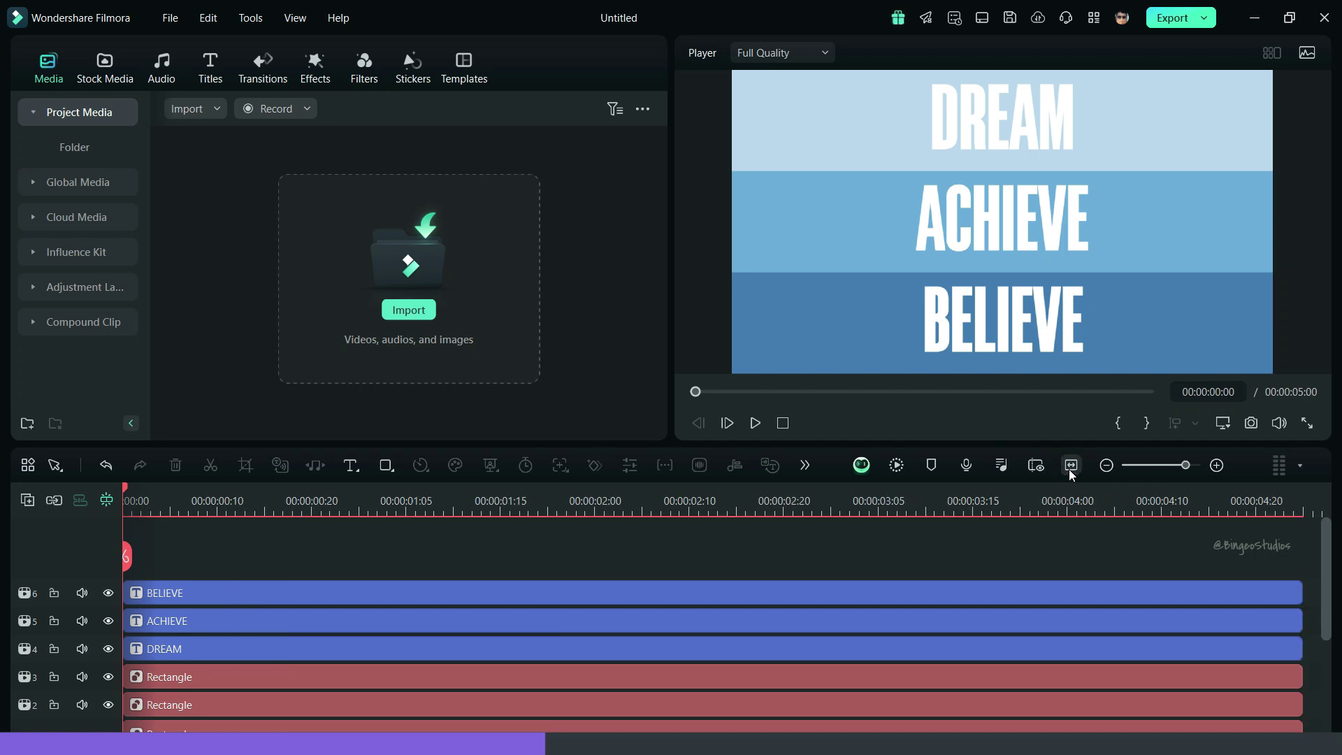
click(170, 503)
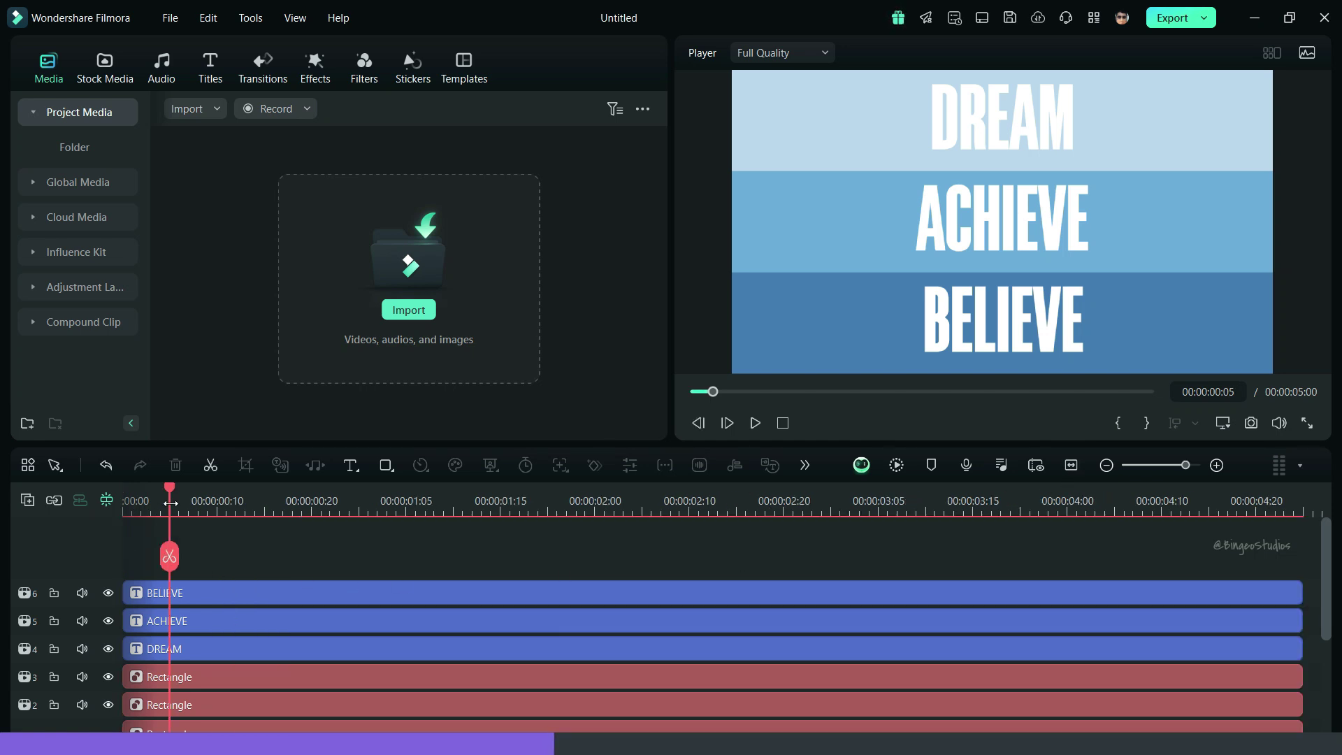
drag(196, 553, 256, 690)
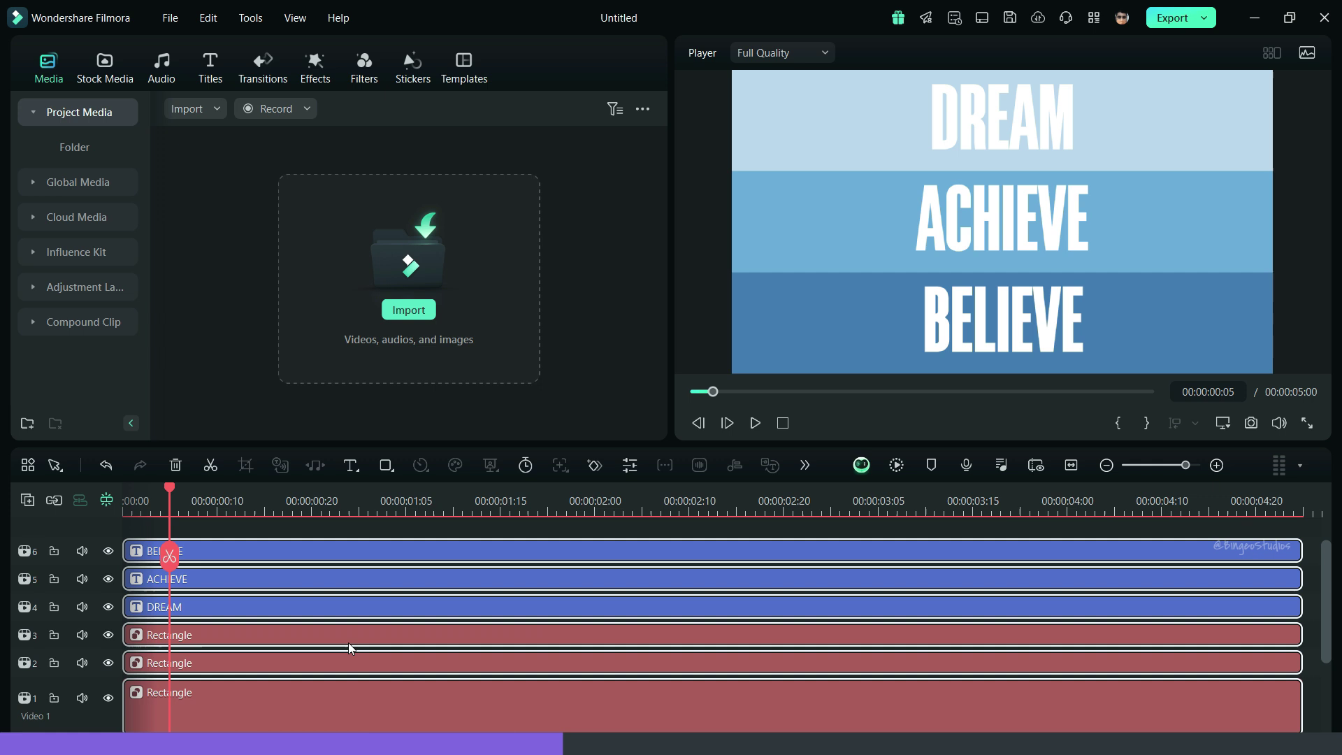
click(594, 465)
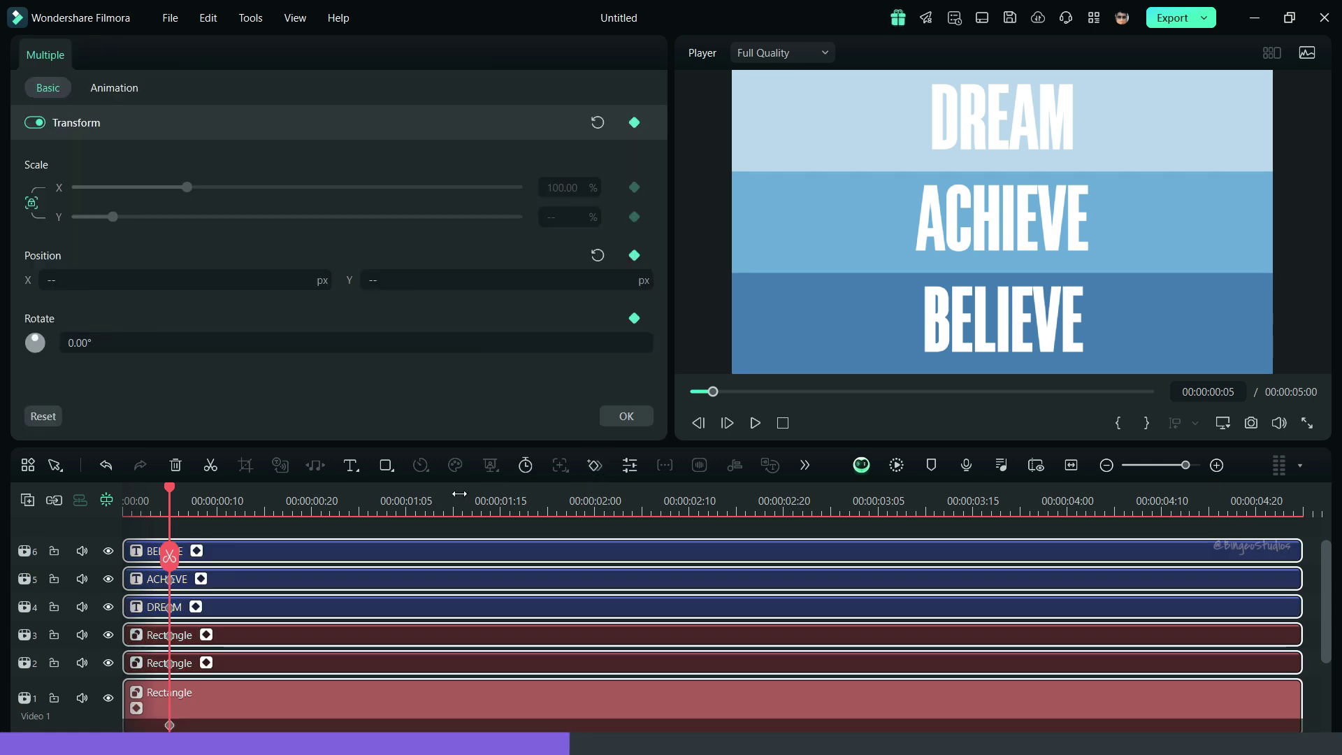
click(218, 501)
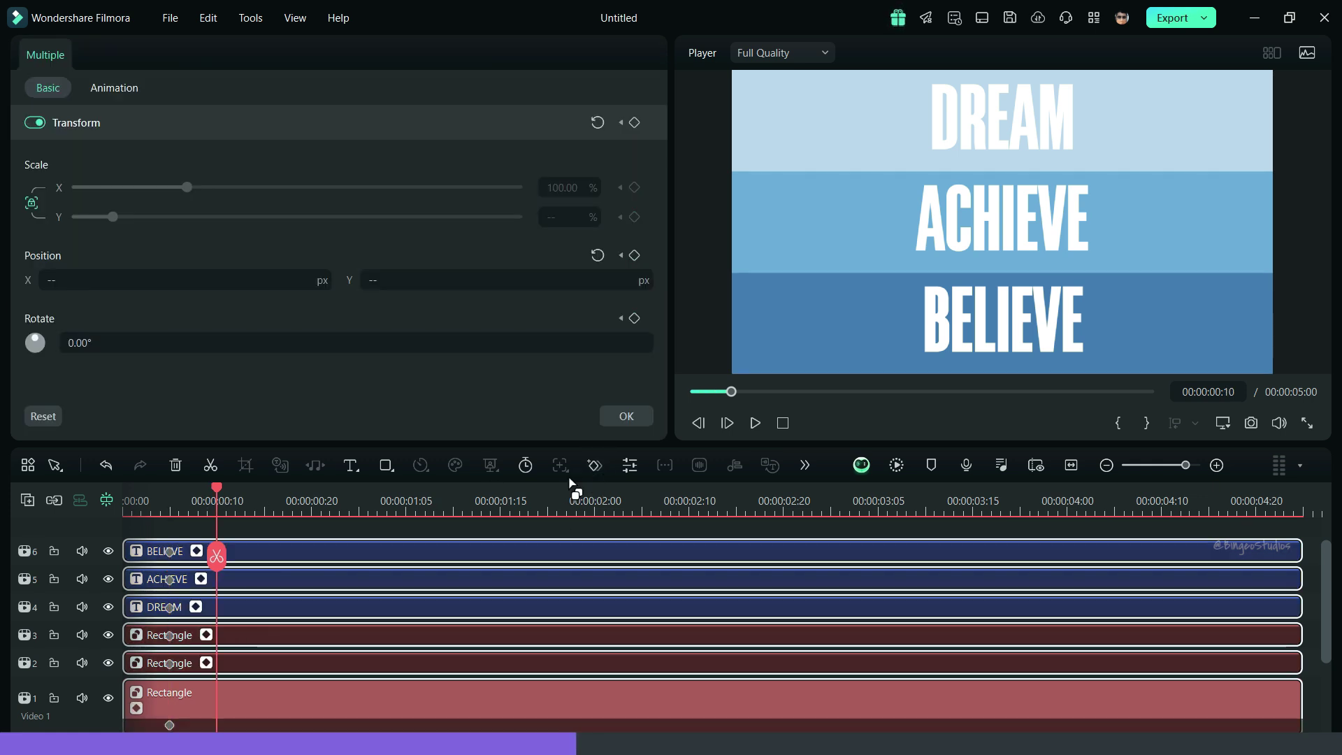
click(602, 466)
scroll(447, 542, up, 2)
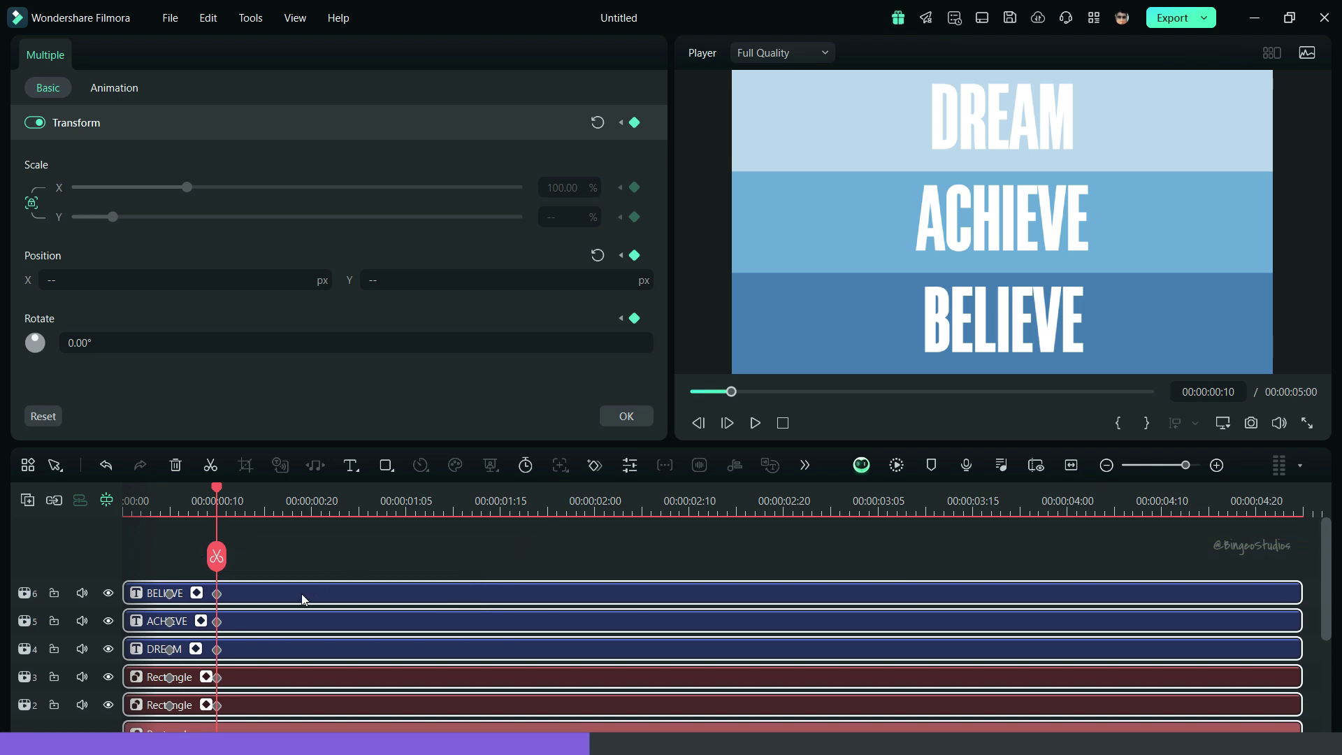
click(218, 596)
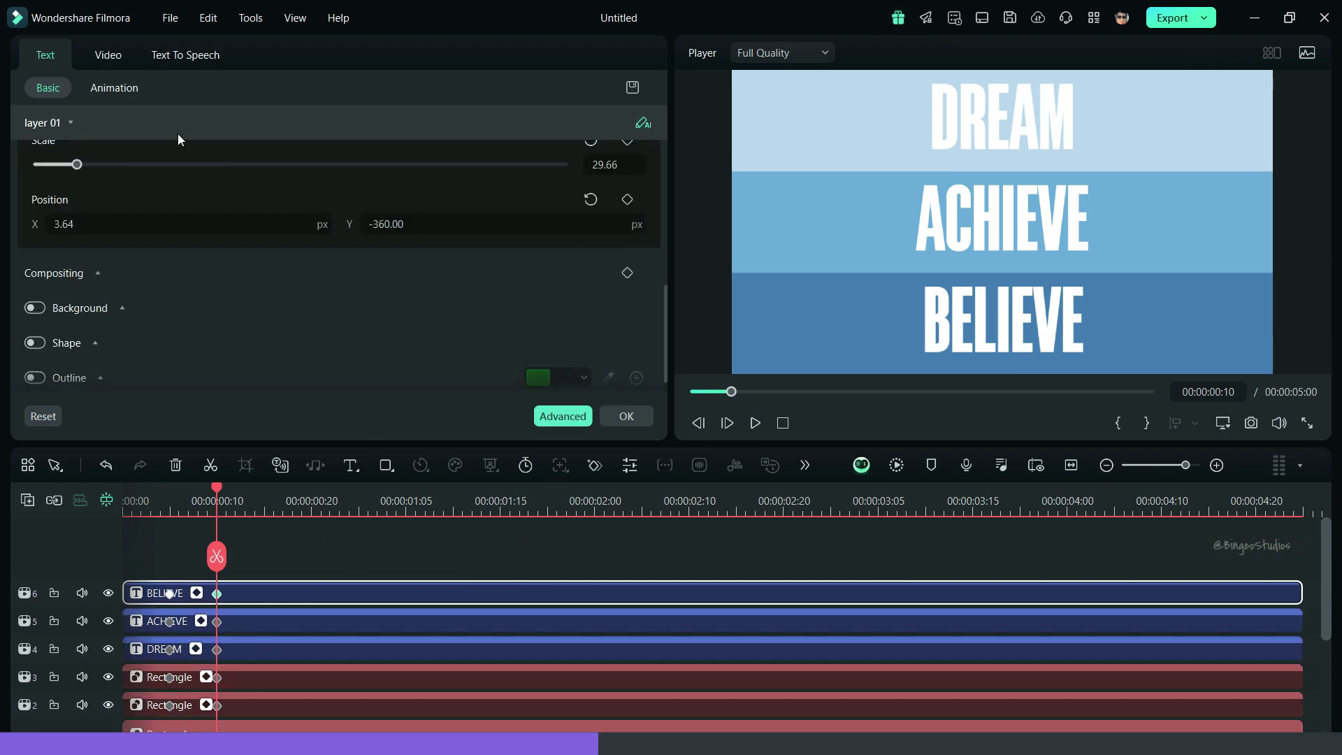
- Move BELIEVE to Y -64 and shrink the bottom band by lowering its top edge
click(106, 62)
drag(467, 273, 422, 274)
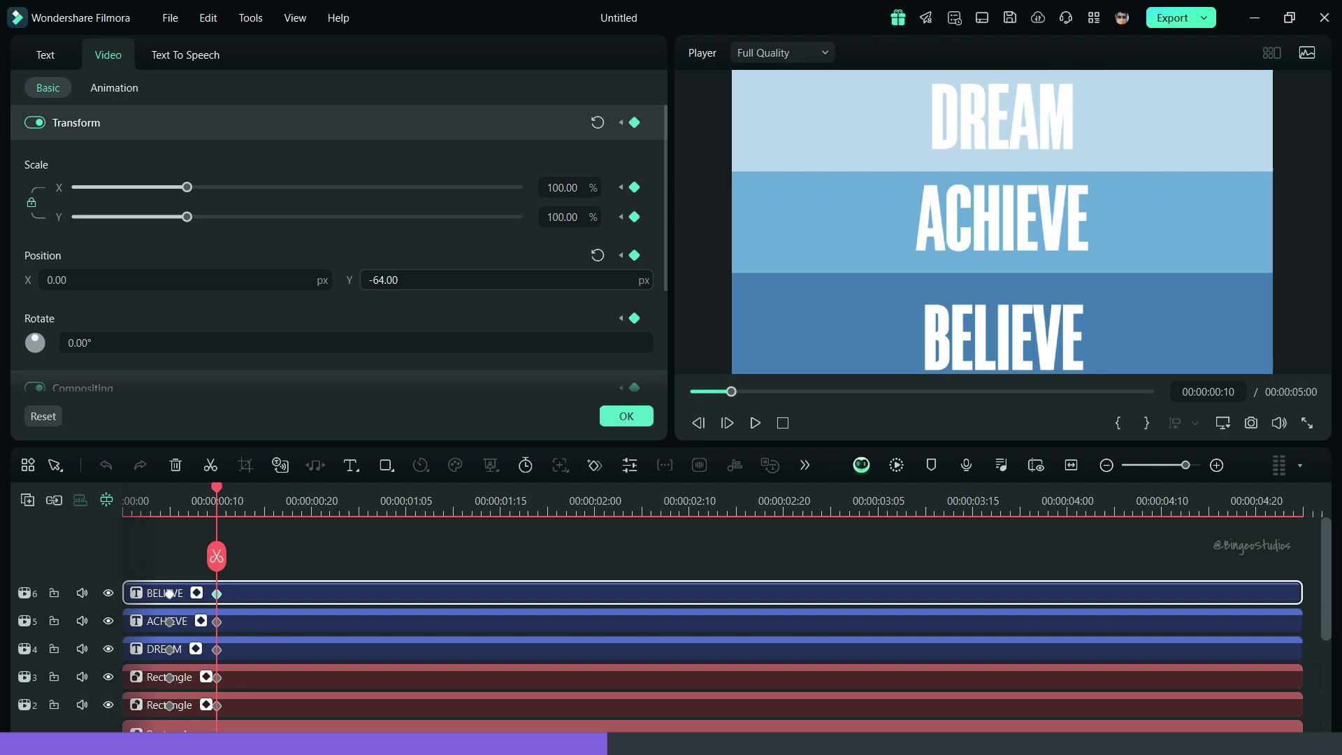
click(279, 679)
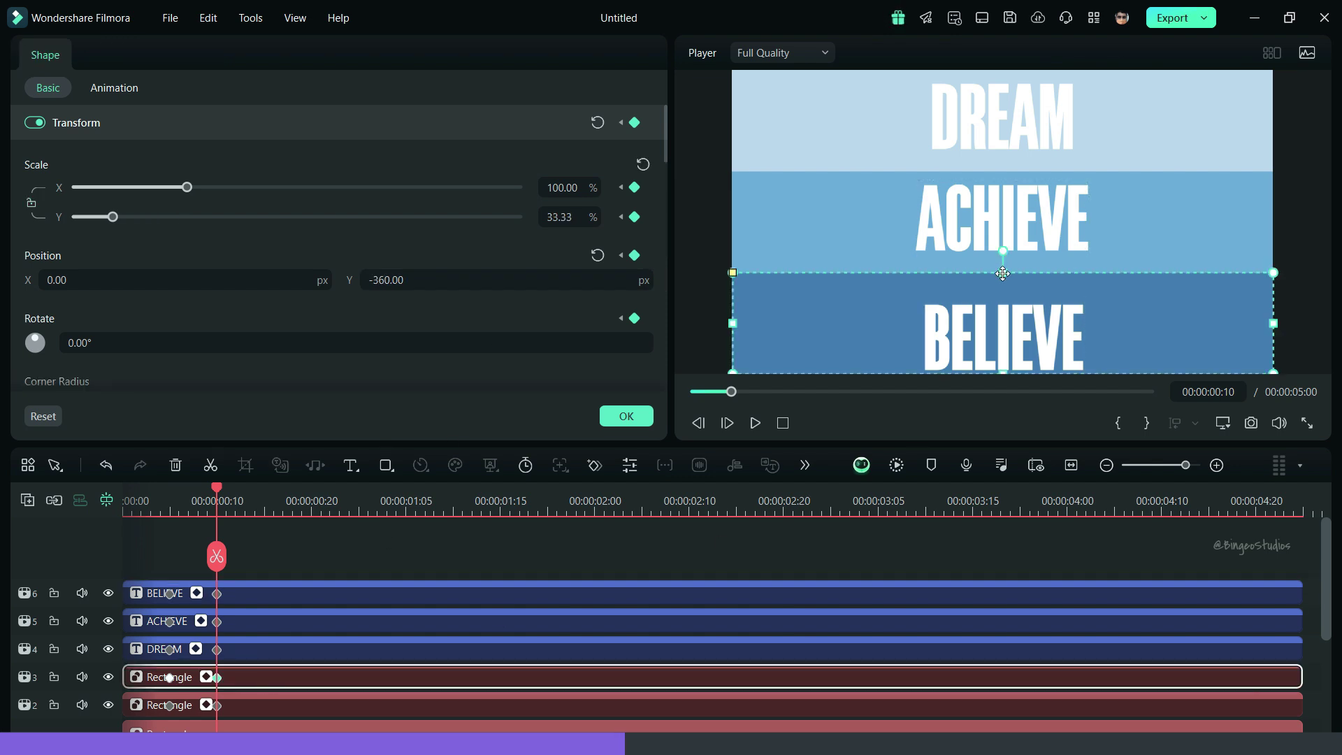
drag(1003, 273, 1003, 302)
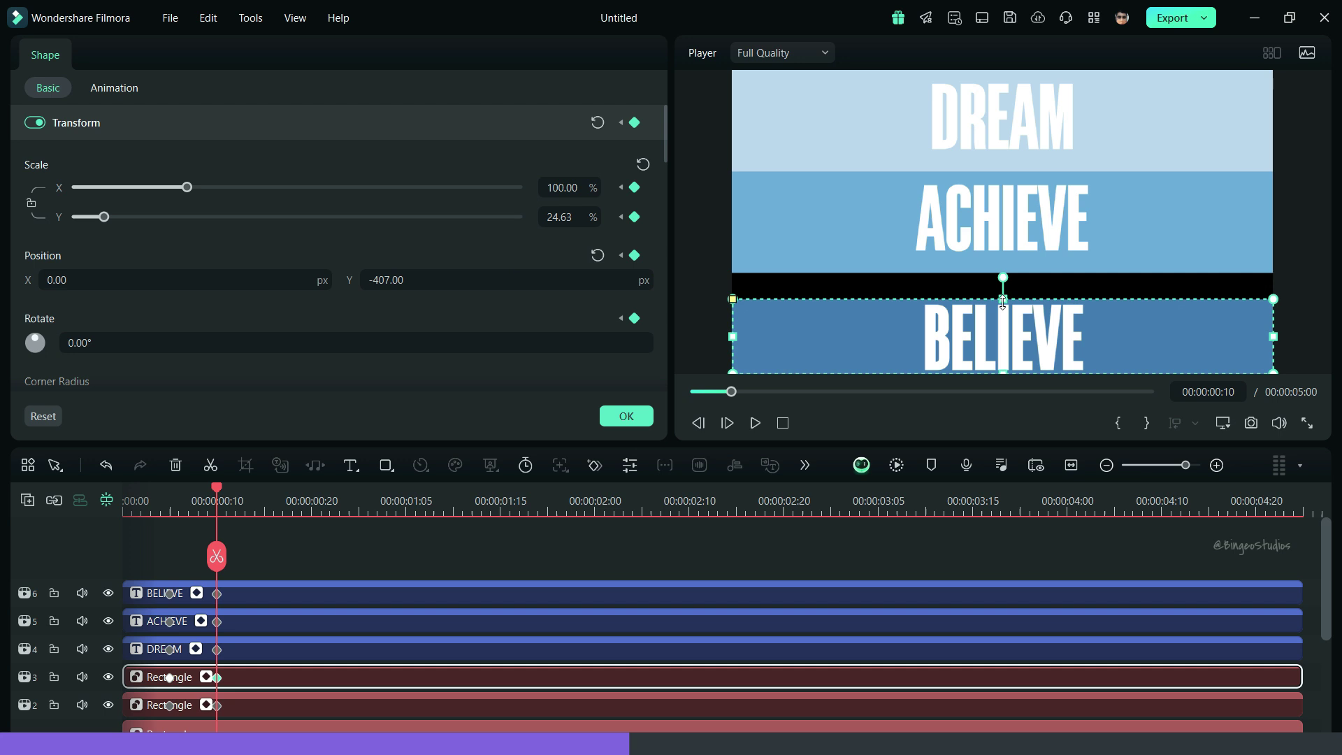
- Lower ACHIEVE to Y -152 and narrow its band by moving both edges down
click(268, 629)
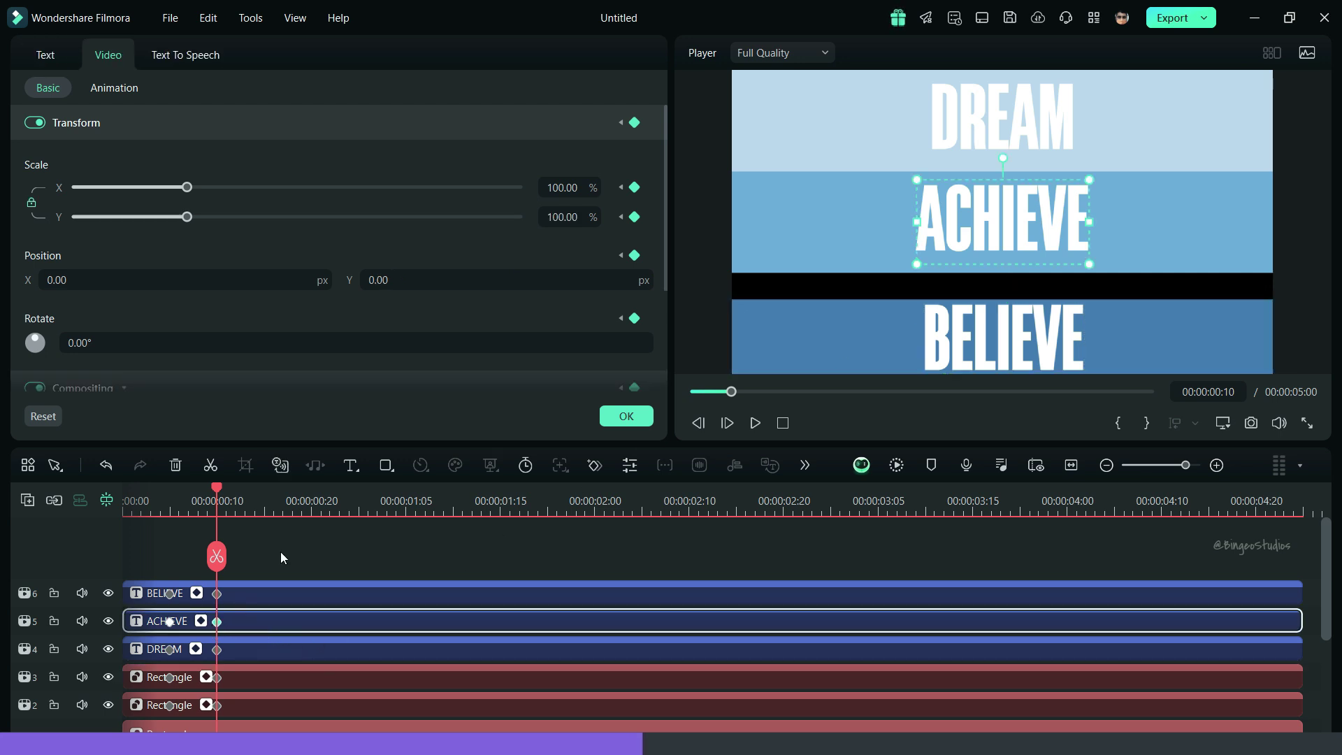
drag(468, 279, 427, 280)
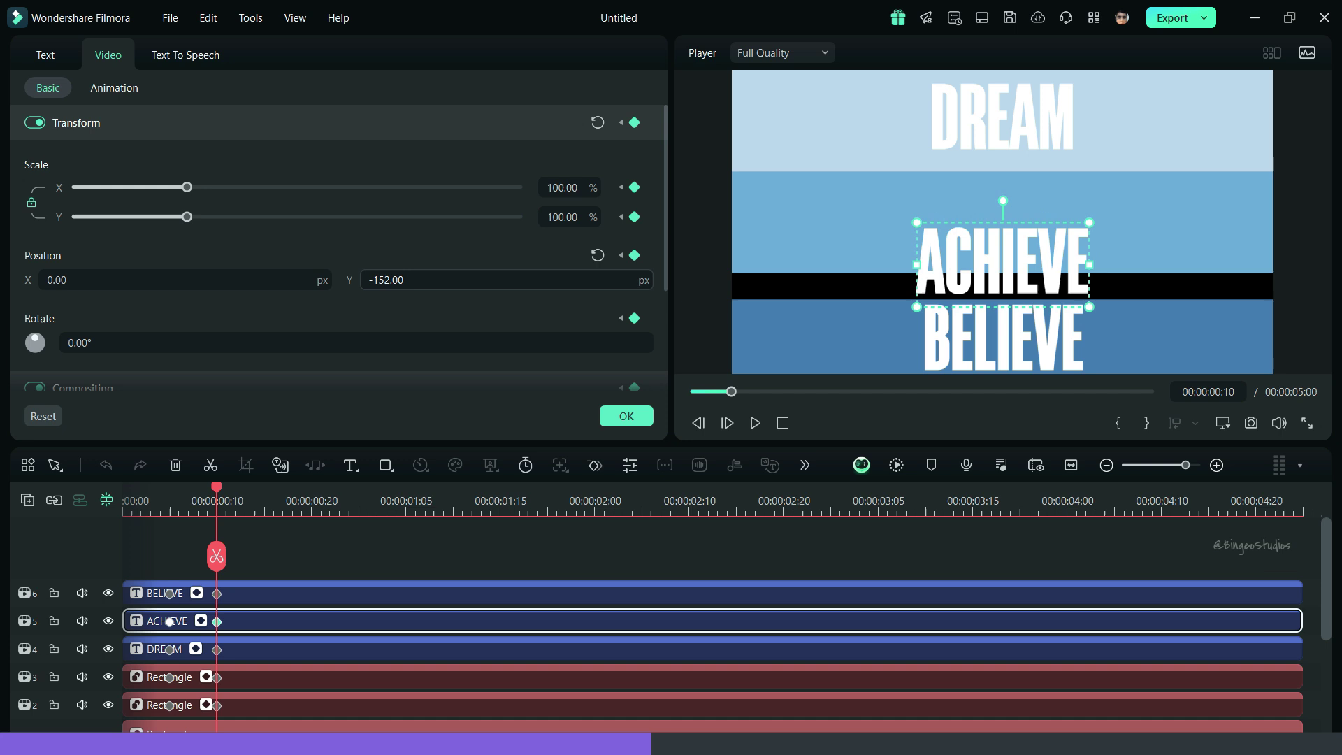
click(301, 706)
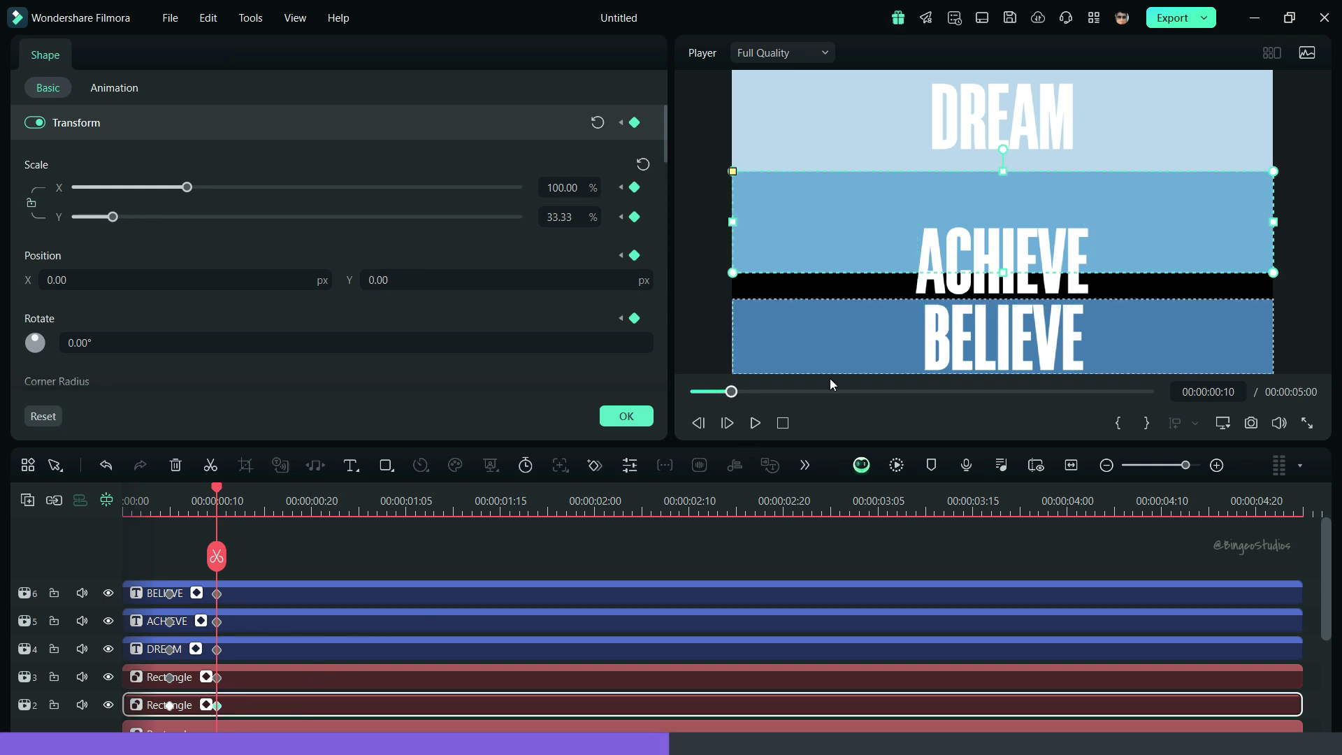
drag(1003, 273, 1003, 299)
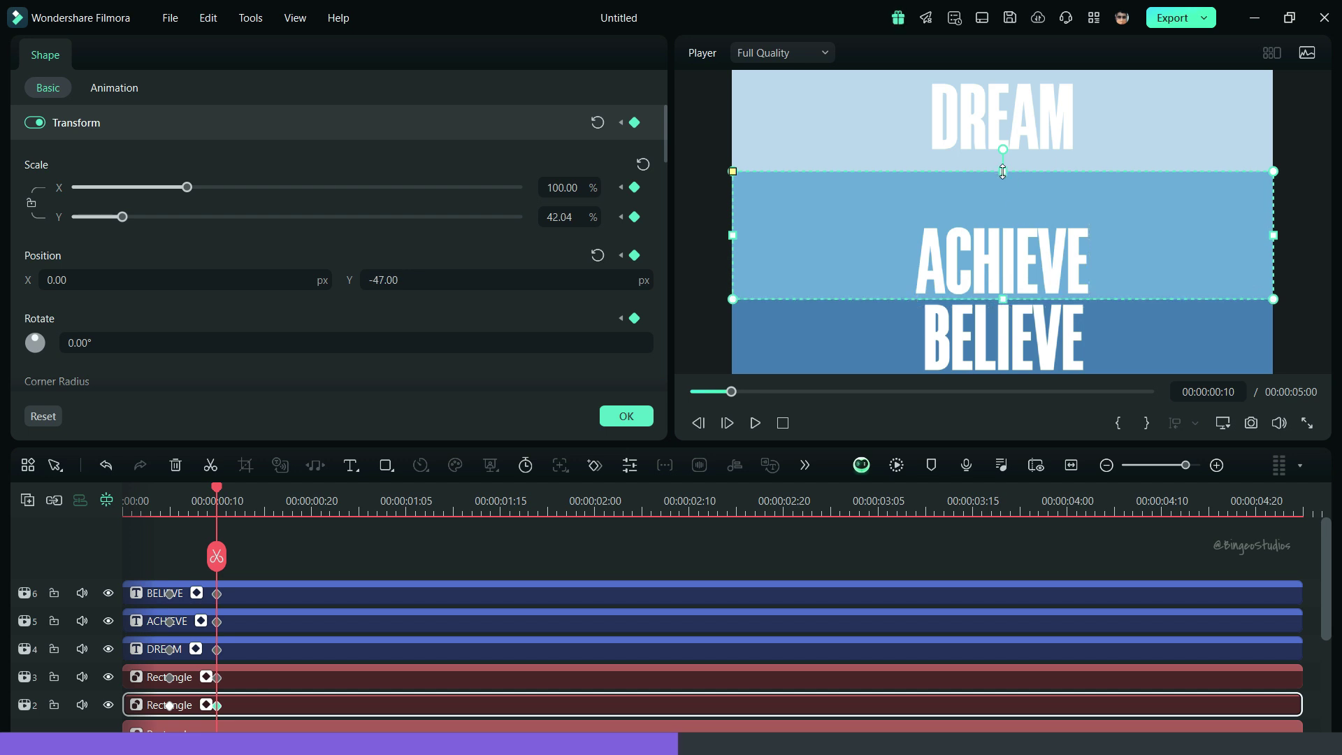
drag(1003, 172, 1003, 221)
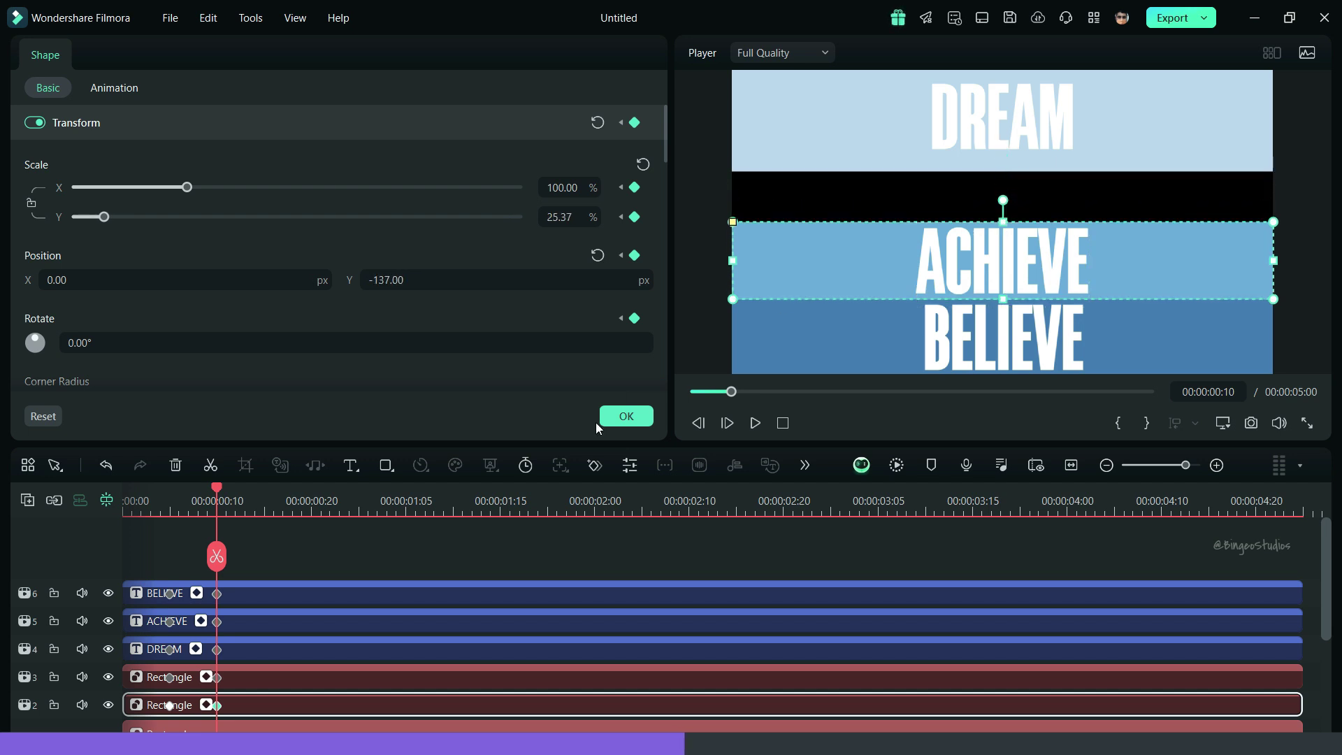
- Extend the DREAM band downward so it spans 50% of the frame height
click(242, 652)
scroll(236, 654, down, 1)
click(233, 707)
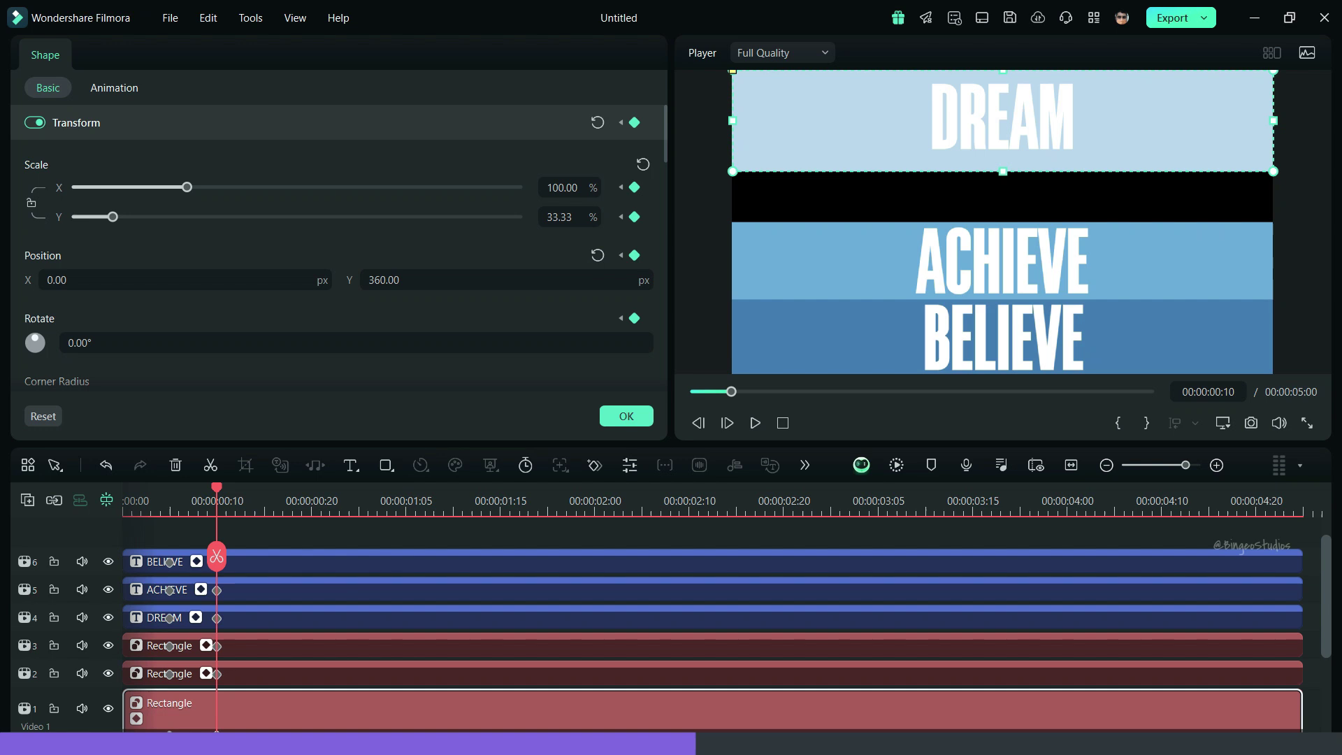
drag(1004, 174, 1004, 224)
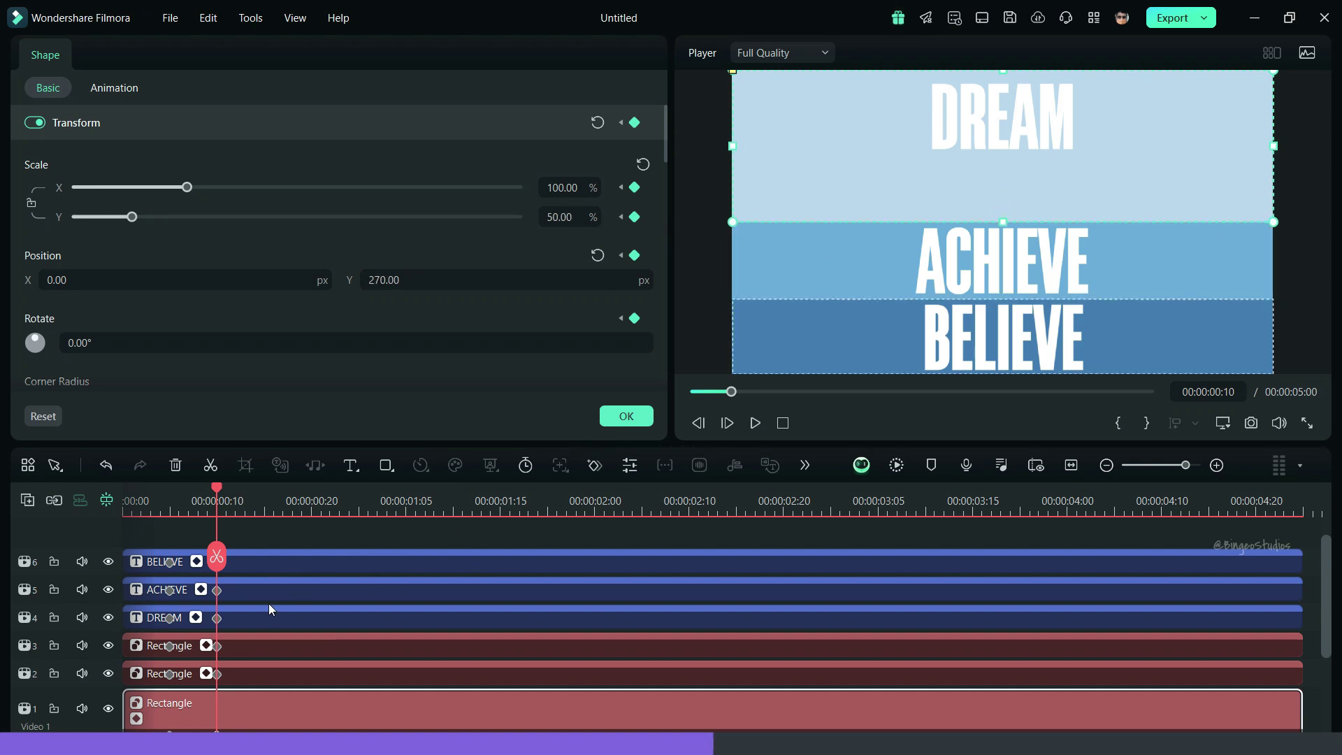
scroll(259, 615, up, 1)
- Enlarge the DREAM title to 184.92% scale at Y -424 so it fills its taller band
click(241, 644)
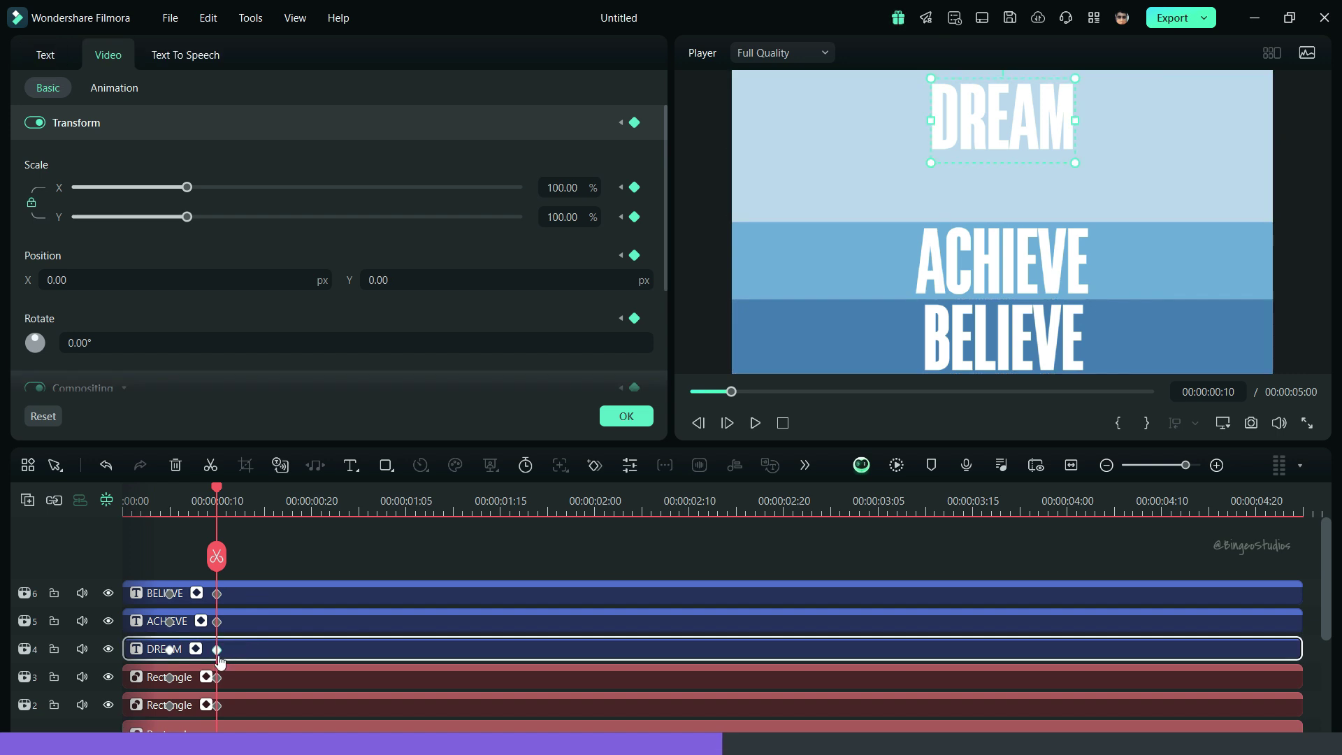
drag(235, 214, 252, 221)
drag(465, 290, 389, 291)
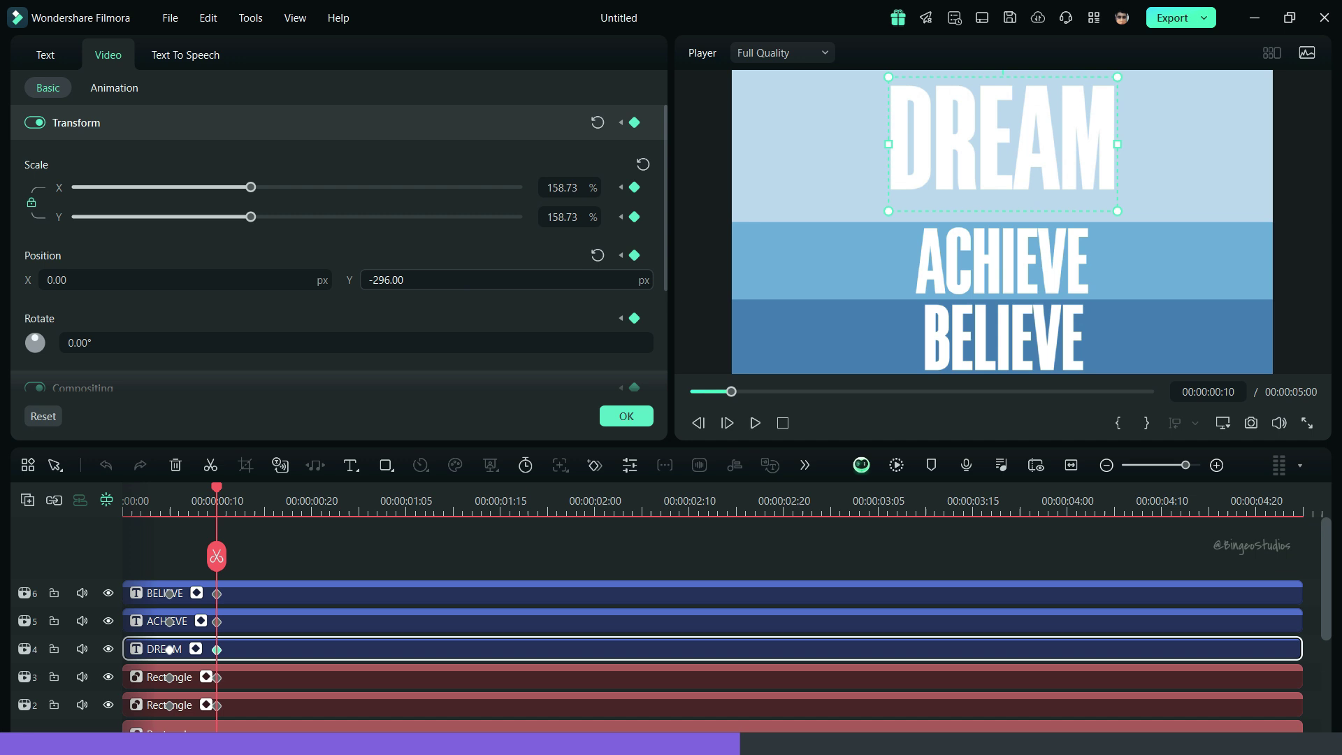
drag(251, 219, 274, 221)
drag(374, 265, 352, 266)
drag(274, 222, 280, 221)
drag(443, 264, 438, 264)
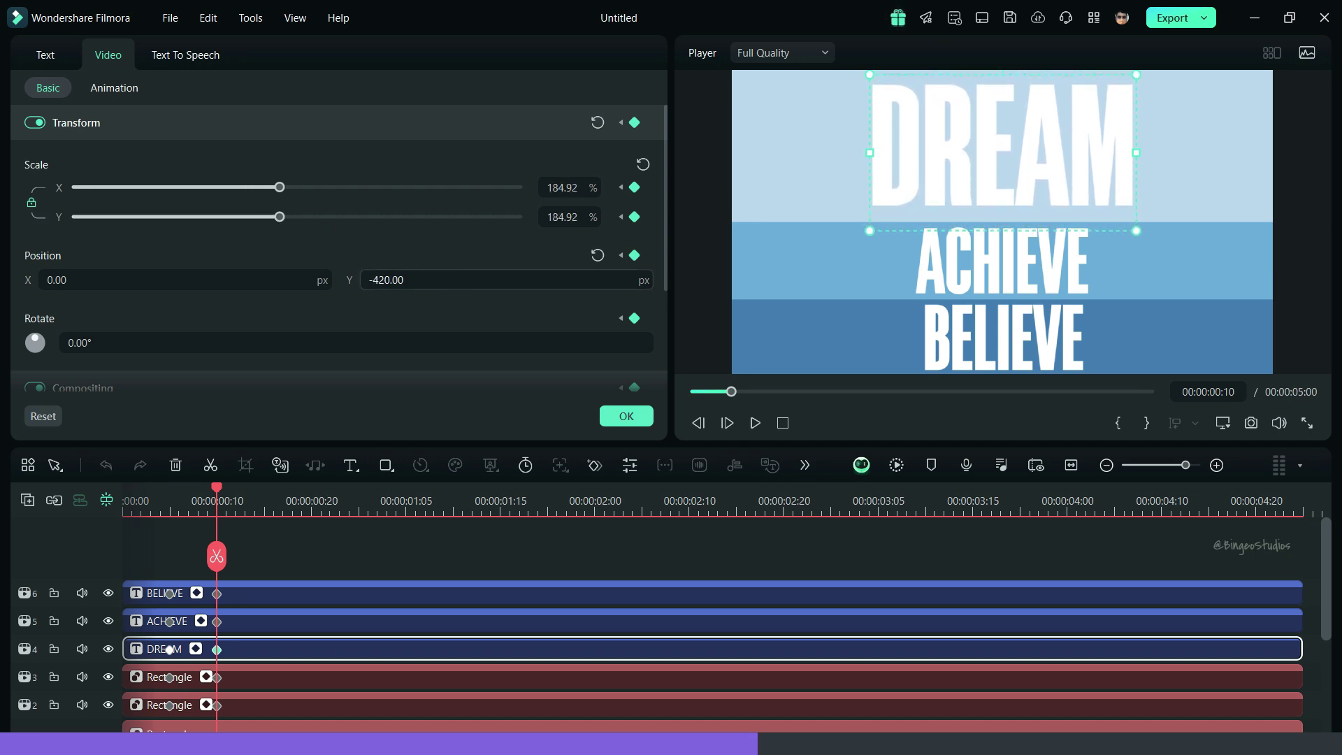
click(343, 535)
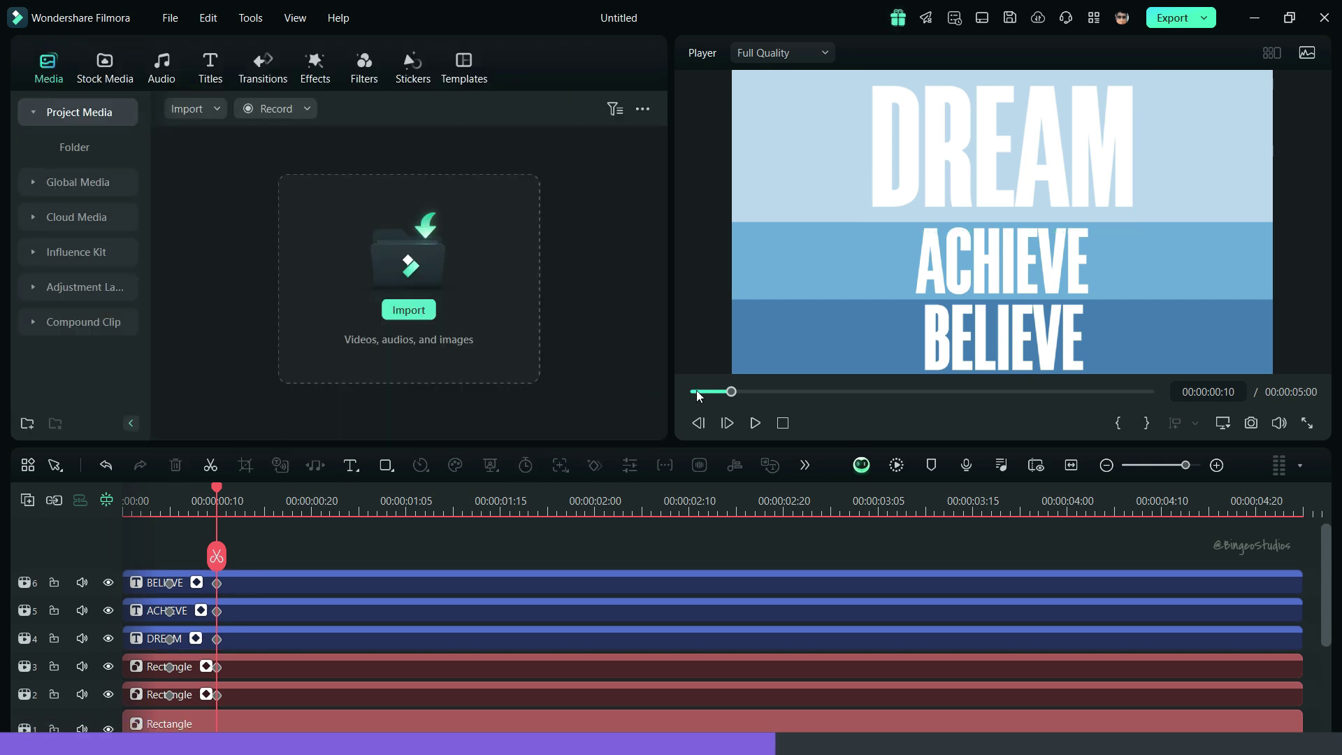
- Play the animation from the start, then move to about the one-second mark
click(696, 393)
click(755, 422)
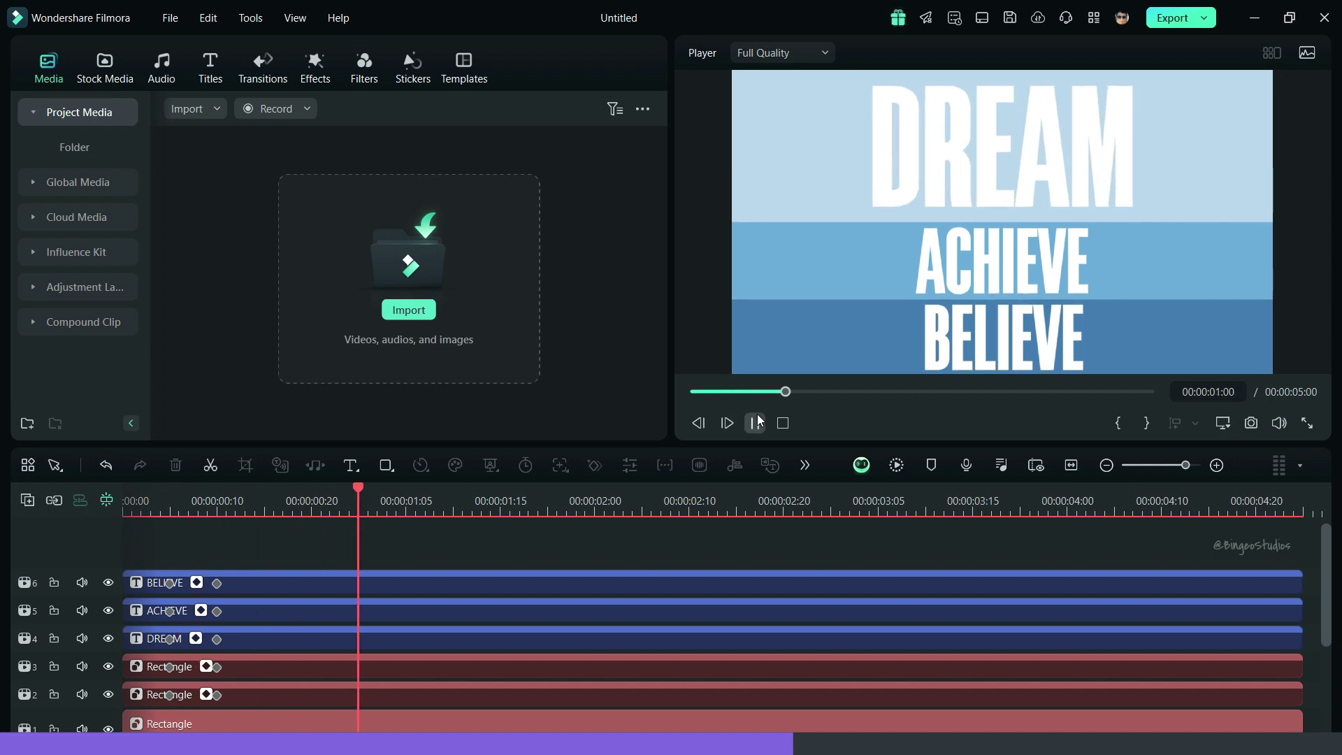
click(358, 502)
- Add transform keyframes to every clip at 00:00:01:04
drag(392, 545, 403, 701)
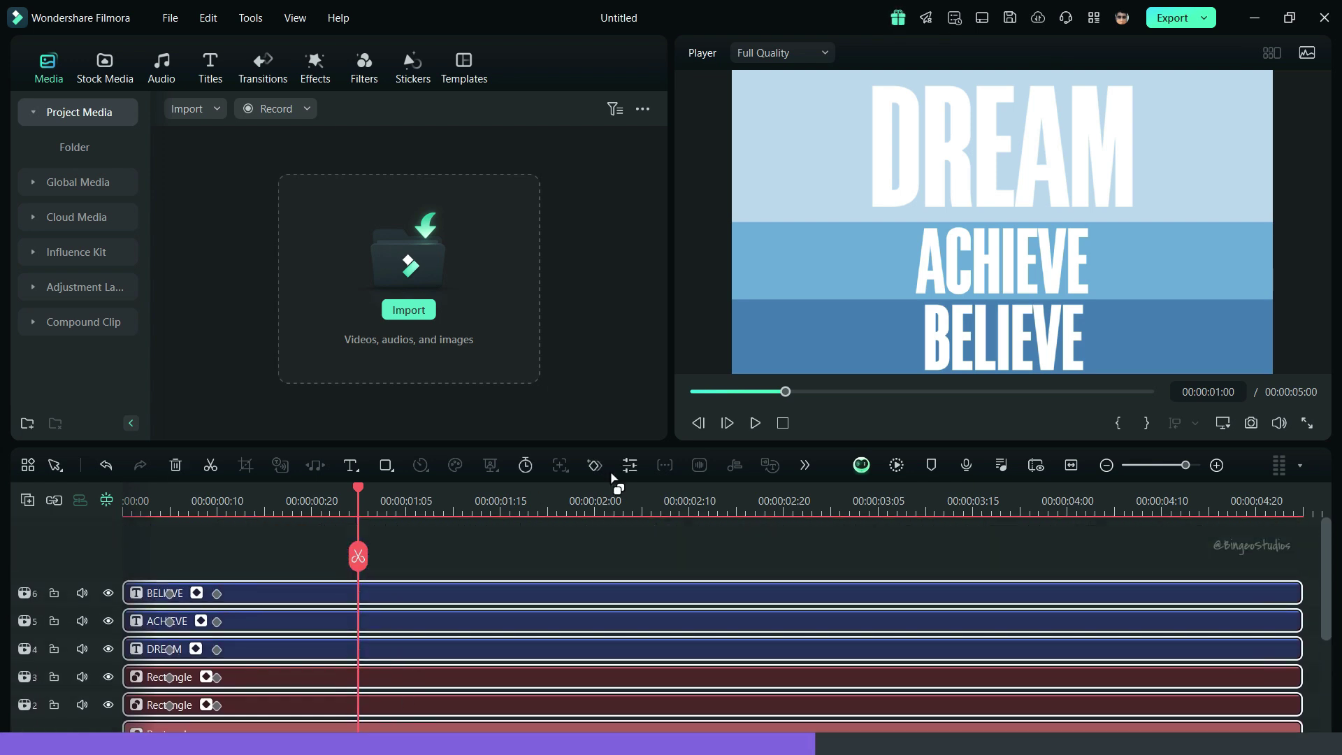
click(596, 465)
scroll(433, 552, down, 1)
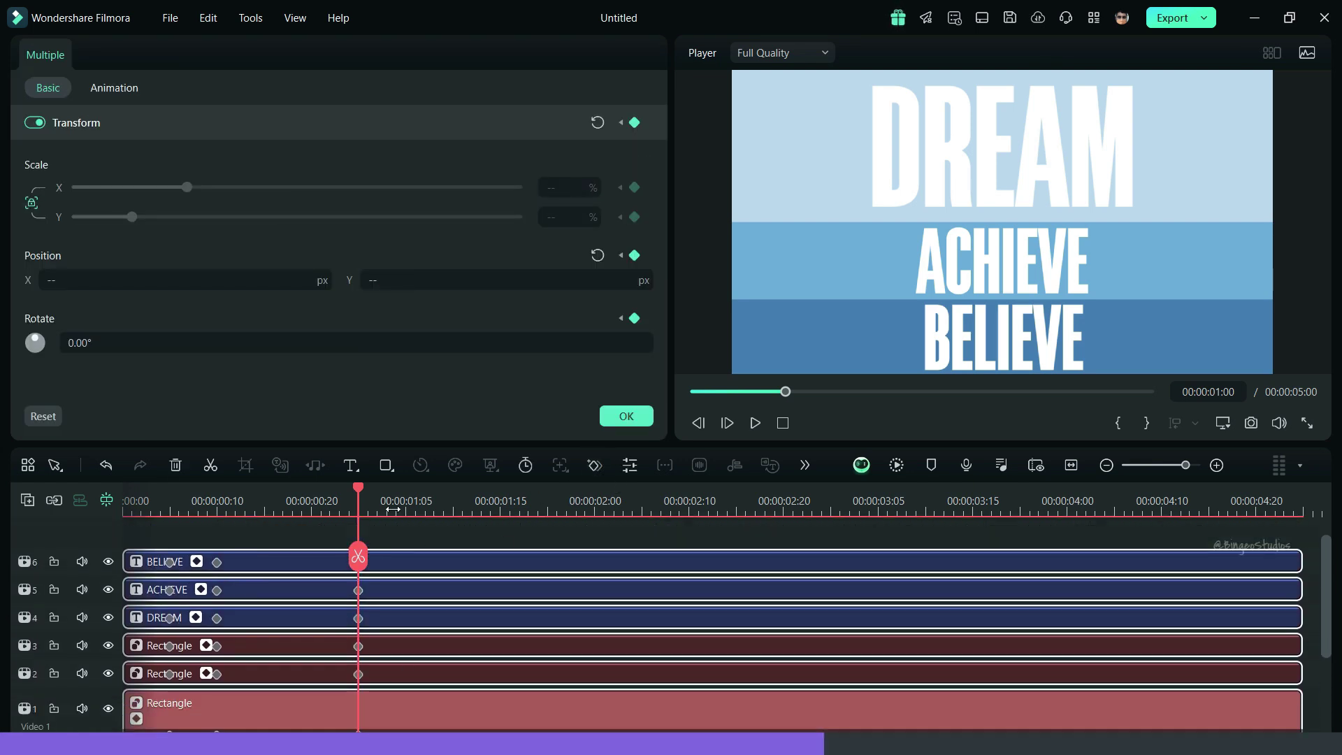
click(594, 465)
scroll(512, 543, up, 1)
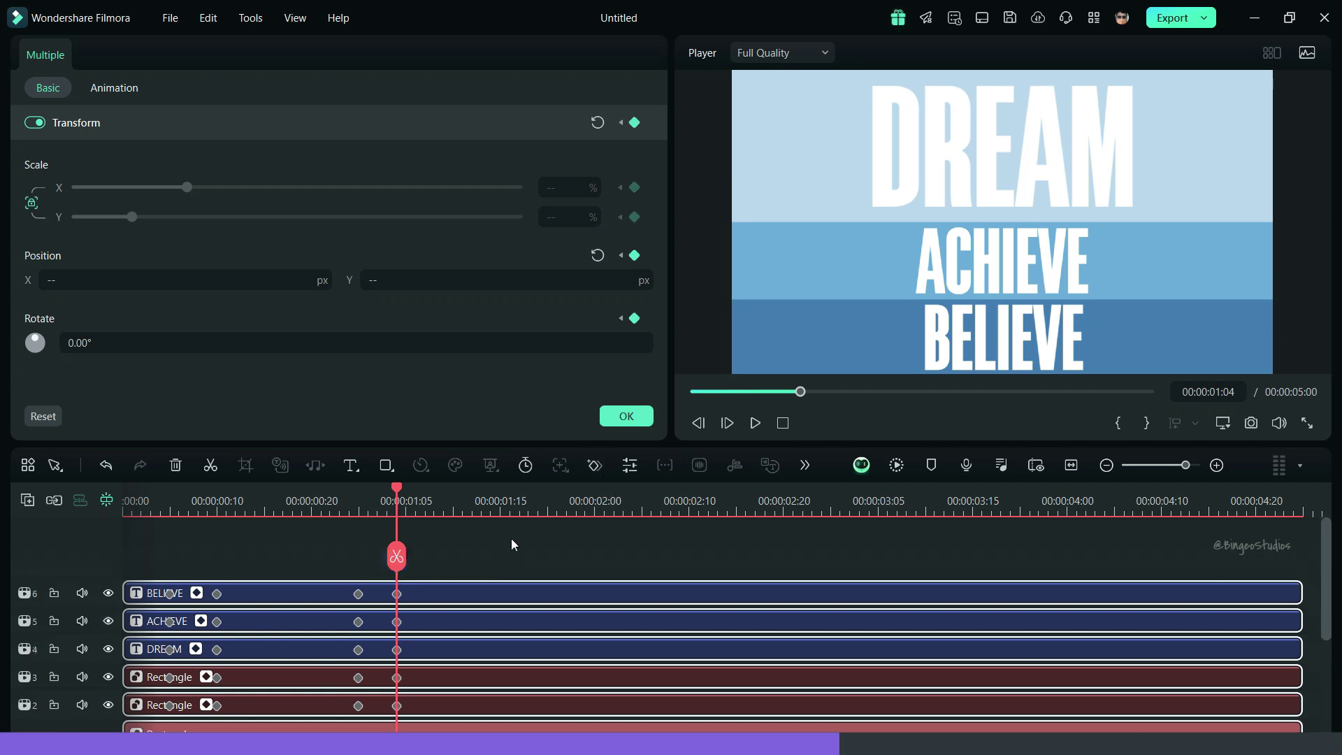
click(469, 558)
click(423, 645)
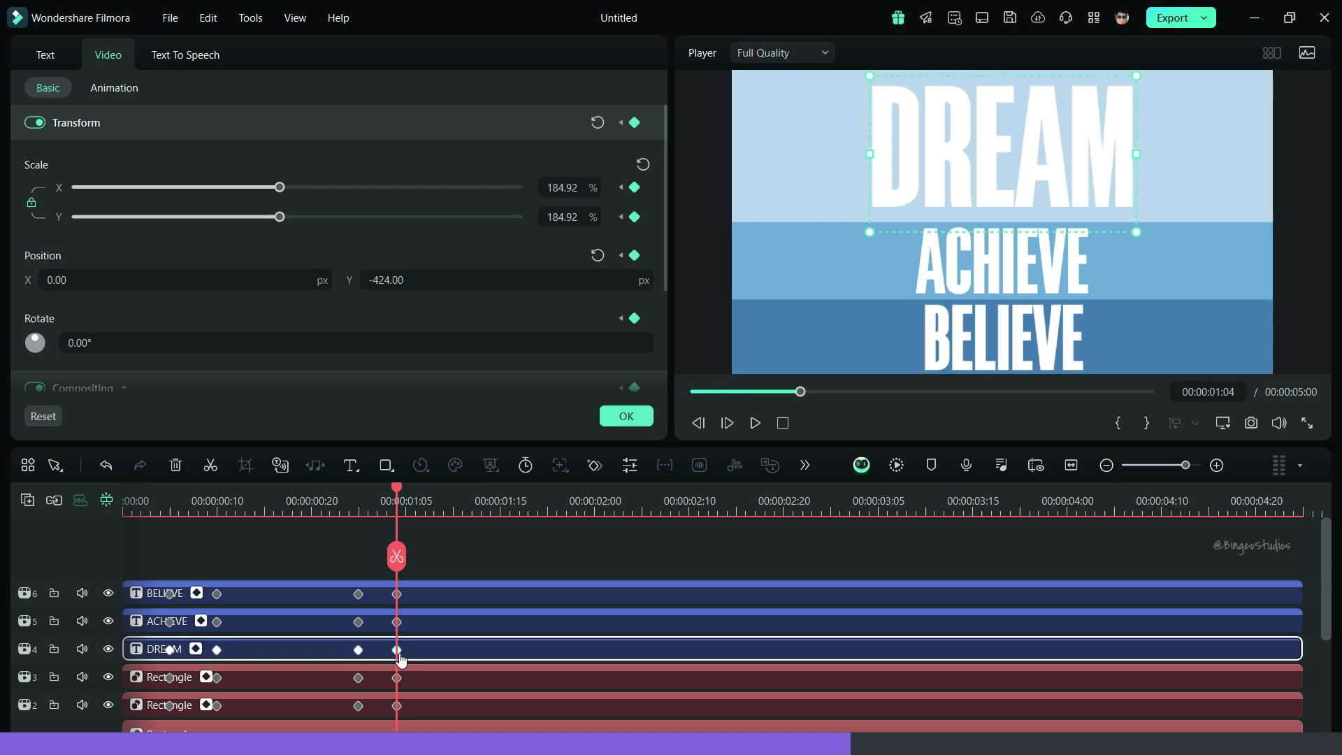
- Reset the DREAM text to 100% scale and set its Position Y to 34
click(596, 120)
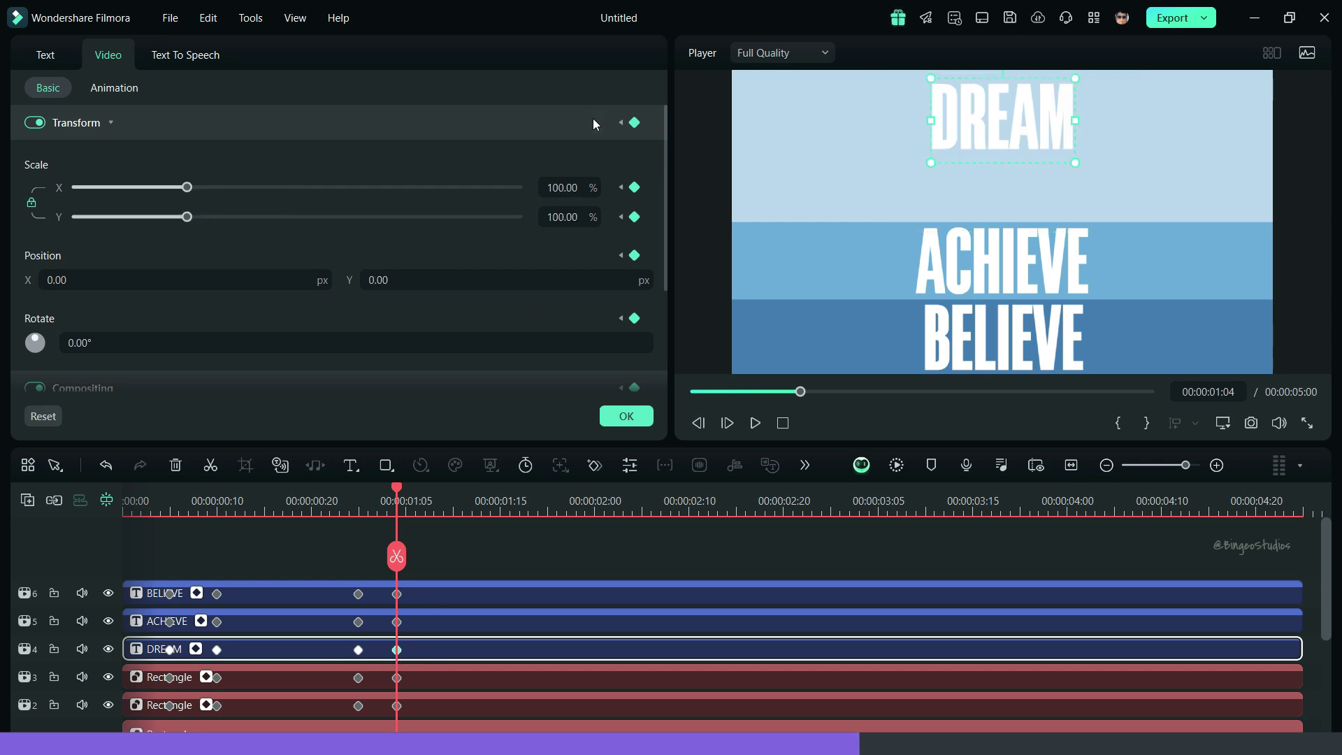
click(471, 286)
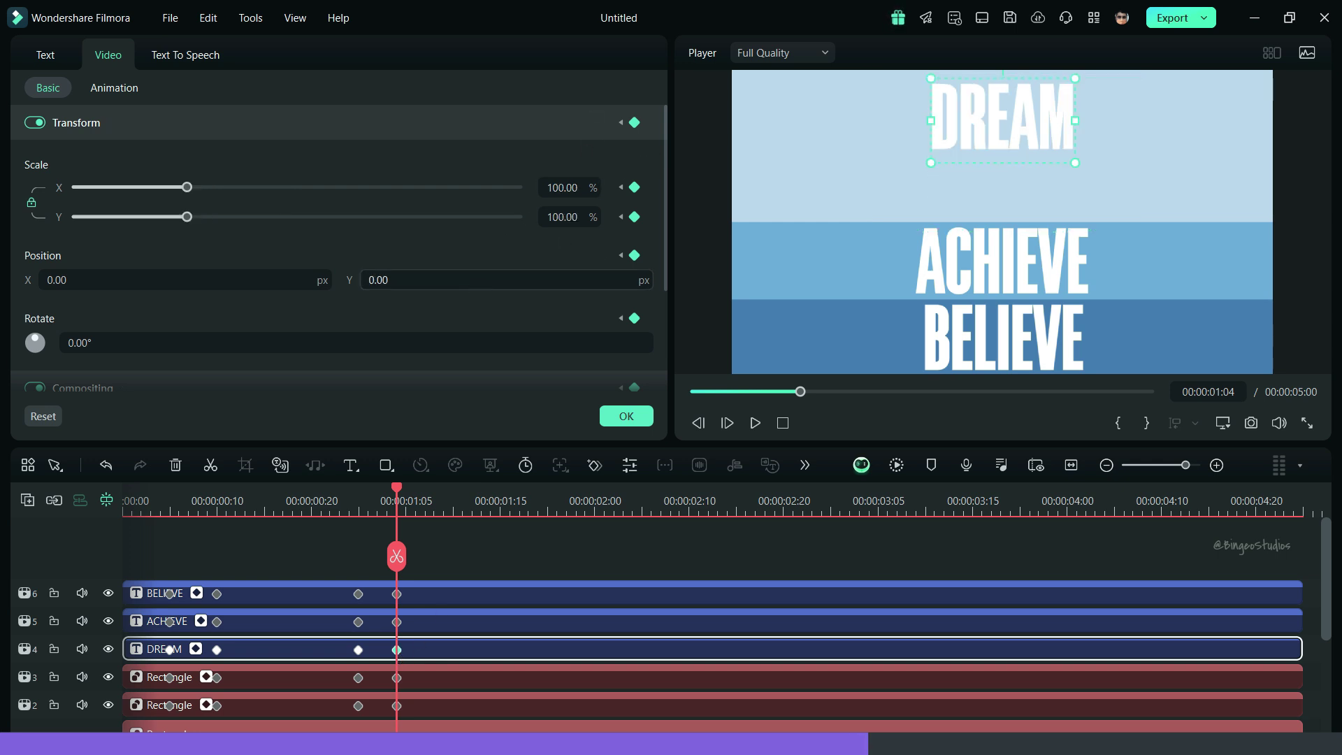
scroll(471, 287, up, 4)
scroll(471, 280, down, 2)
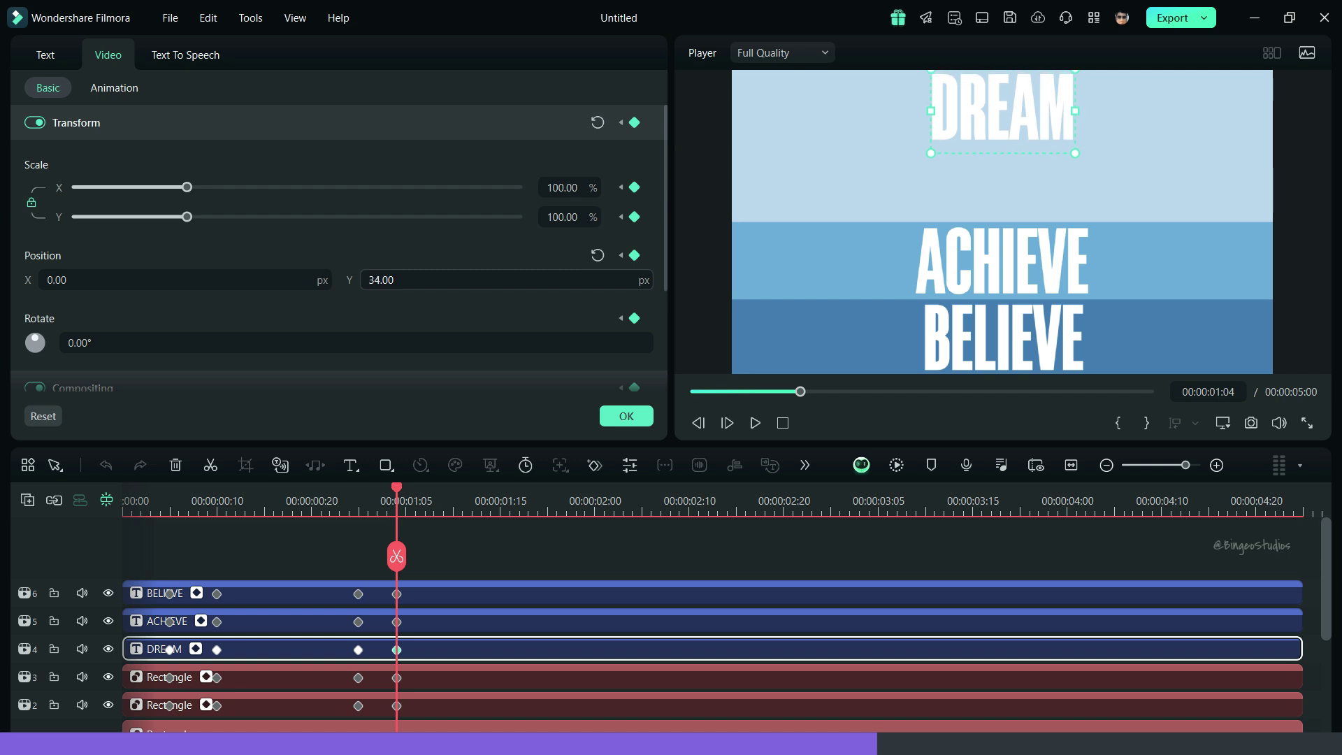
- Shrink the DREAM band rectangle to a thin top strip at 23.79% height
click(465, 727)
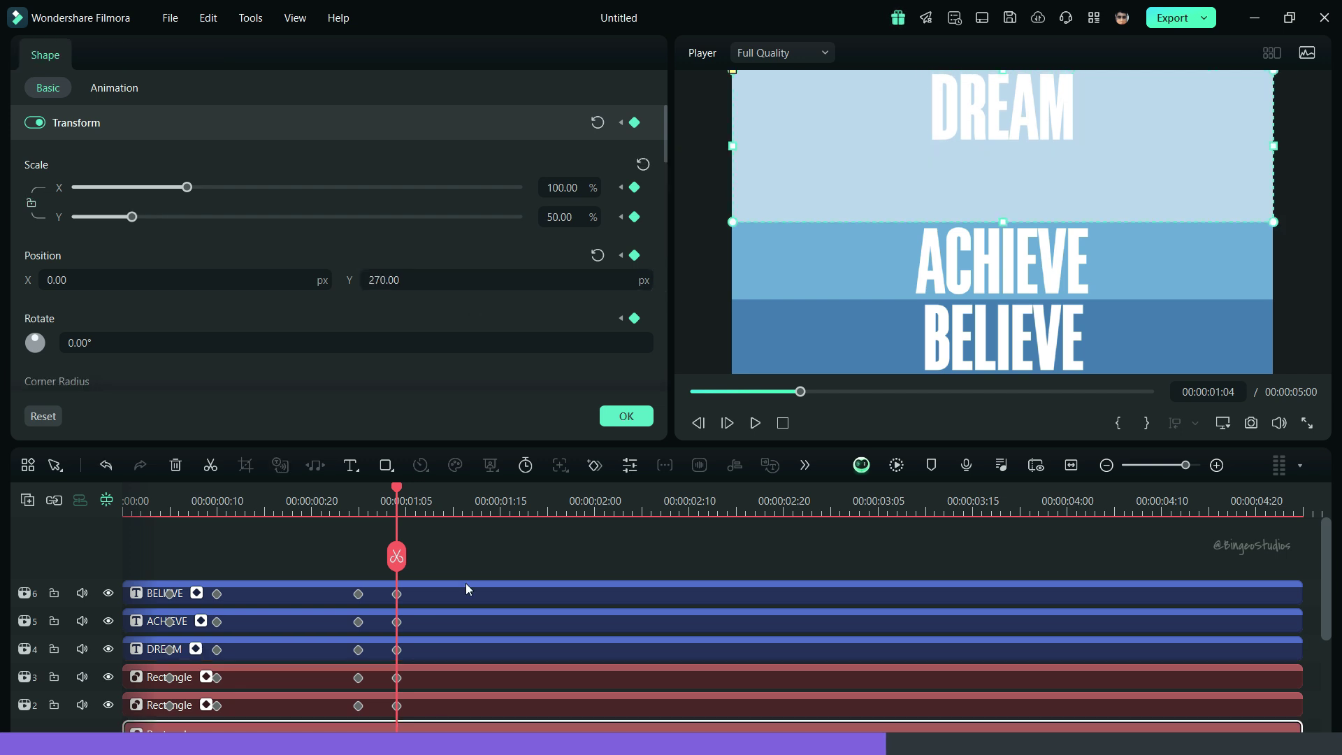
scroll(396, 723, down, 1)
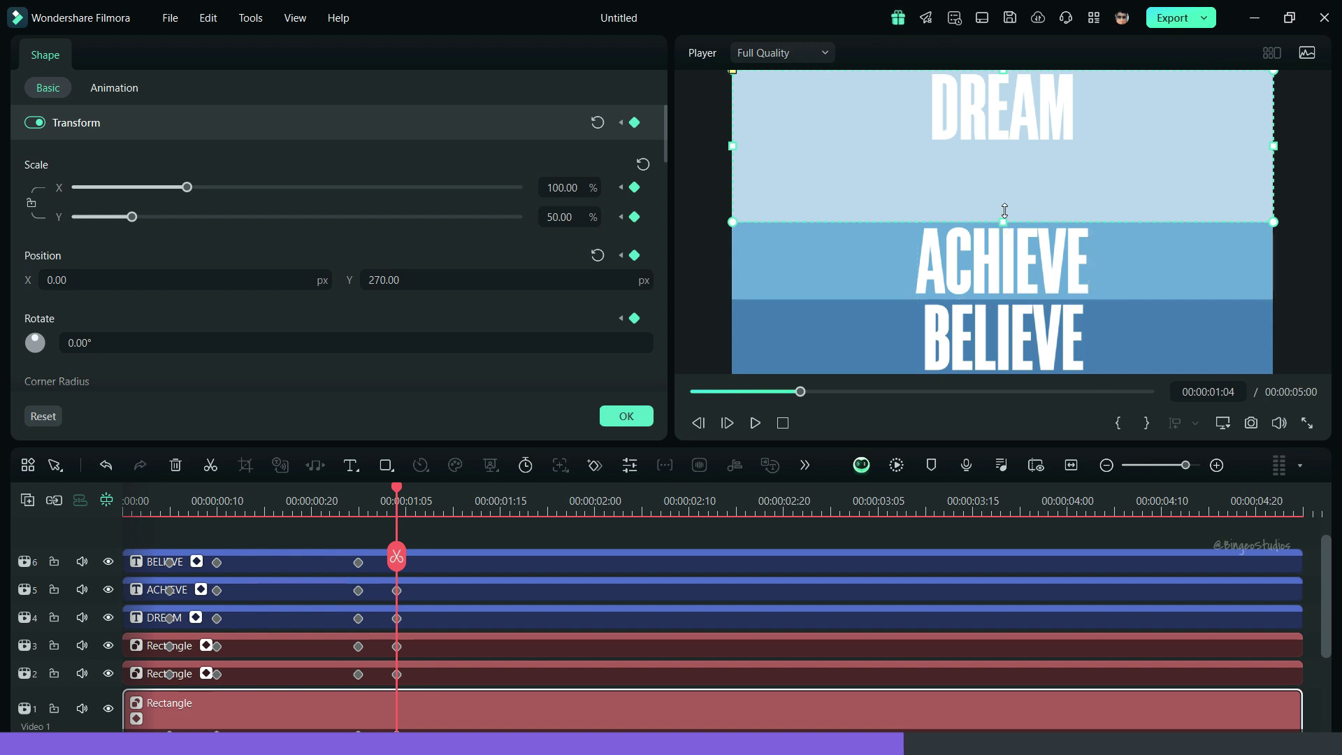
drag(1004, 211, 1004, 142)
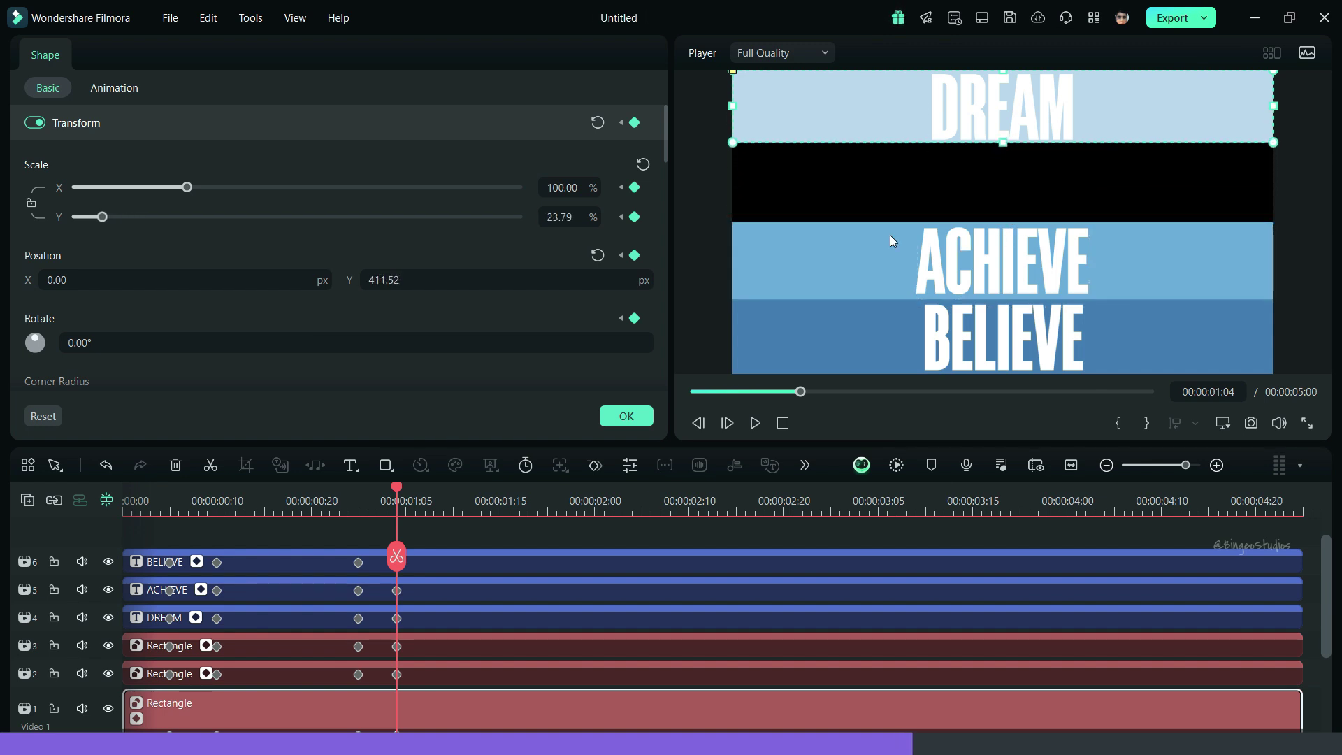
- Reset the ACHIEVE text and move it up to Y 145
click(429, 590)
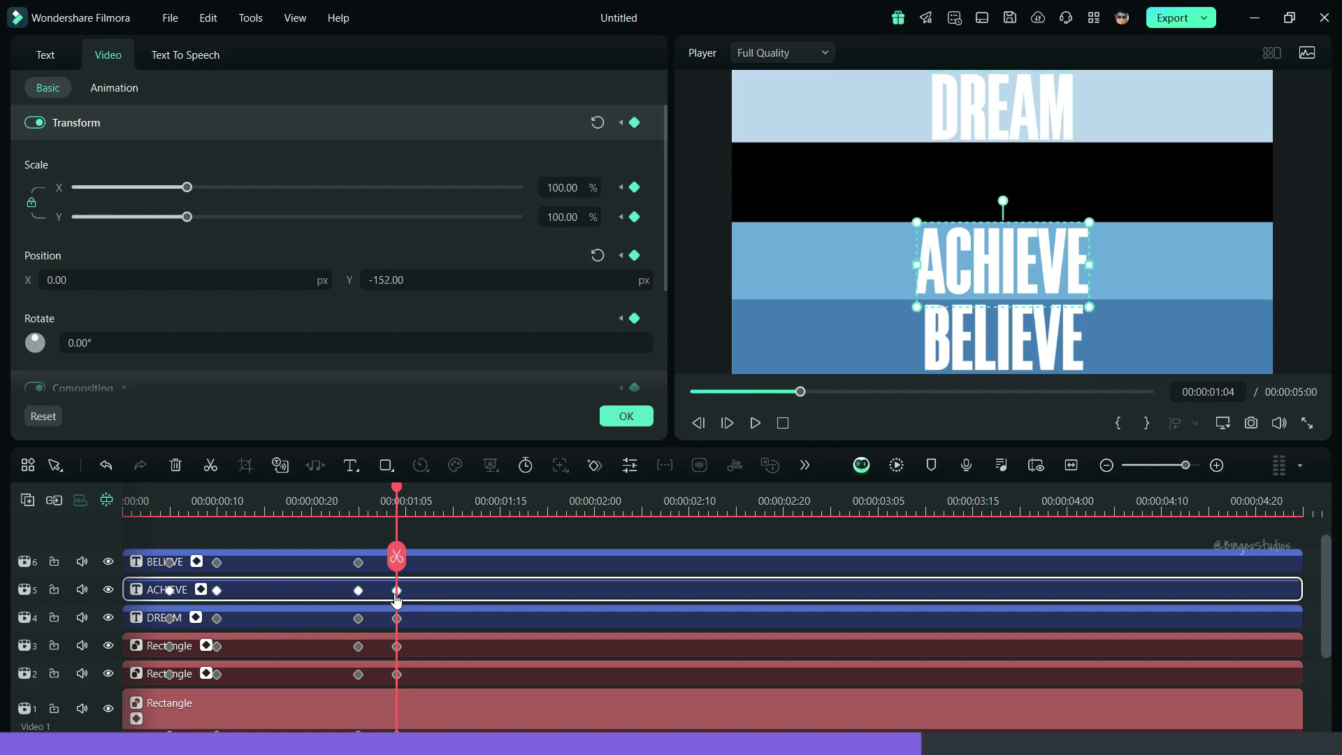
click(595, 124)
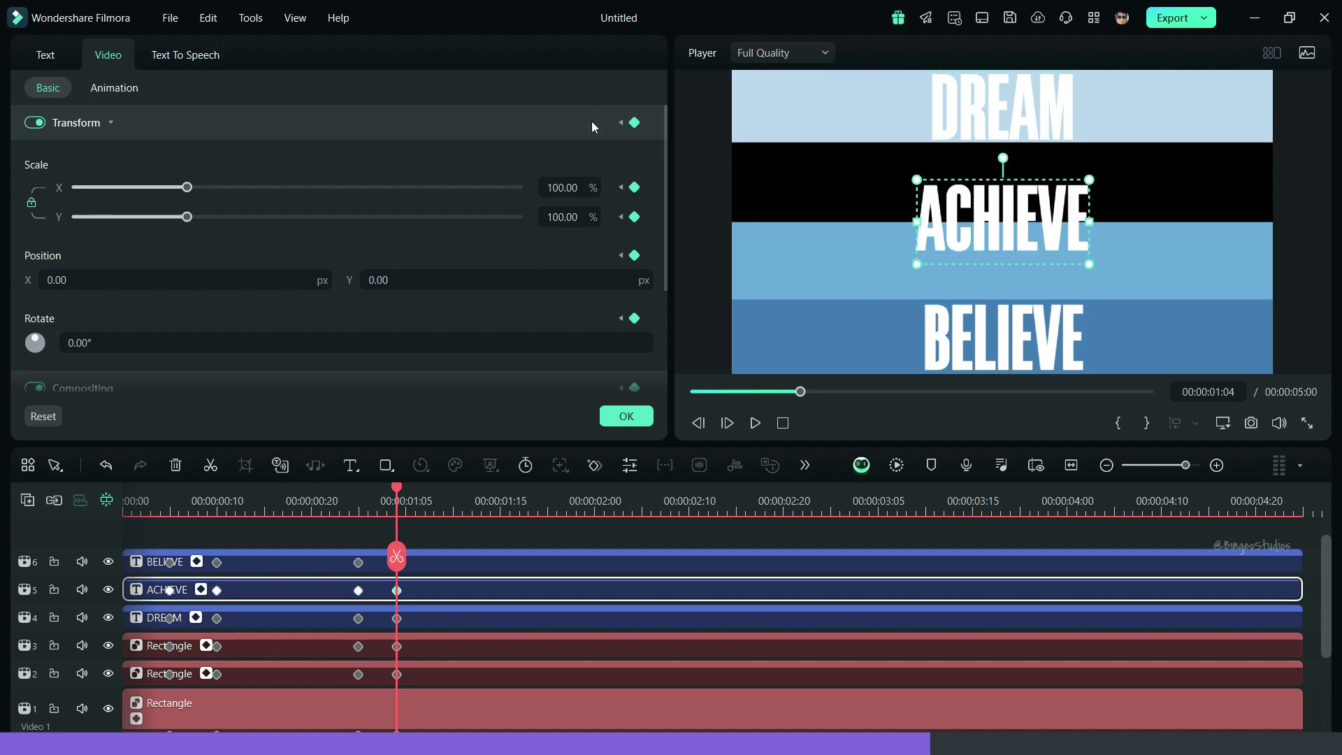
drag(534, 281, 629, 281)
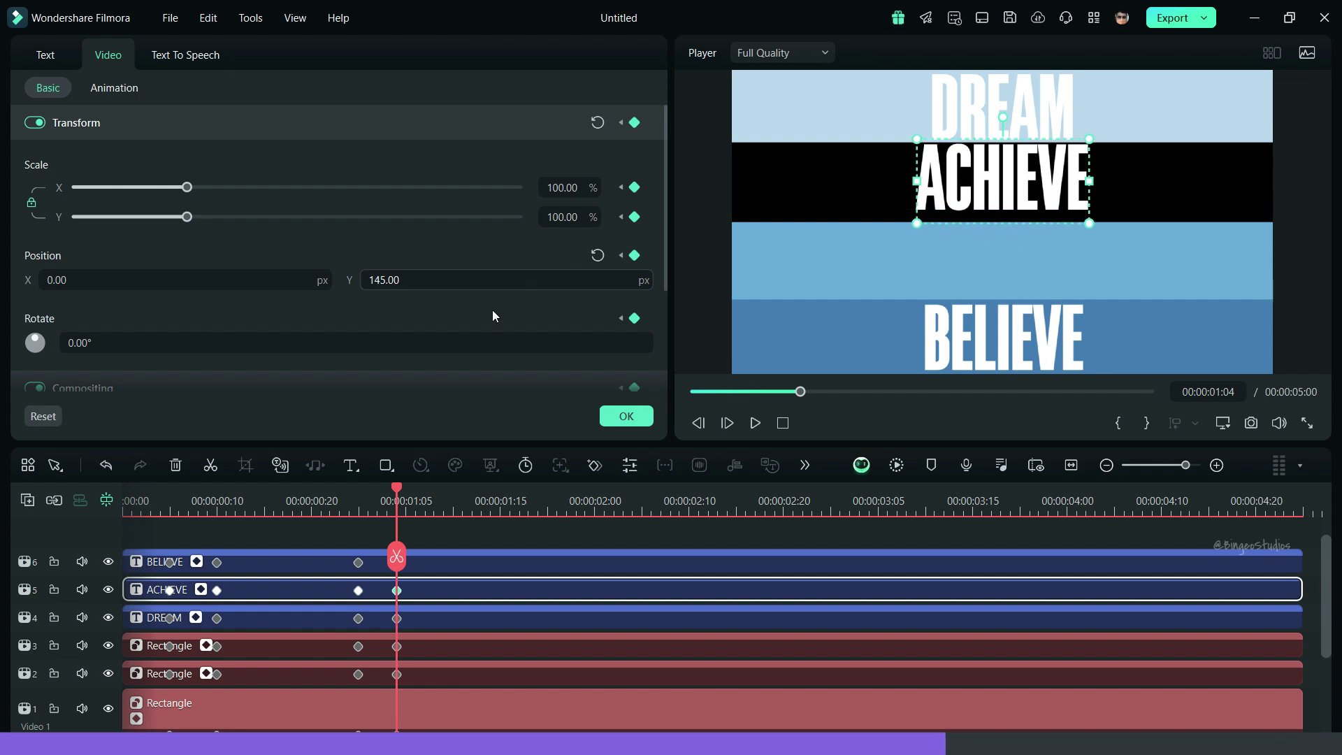
- Narrow the ACHIEVE band rectangle to 22.61% height at Y 160.93
click(391, 683)
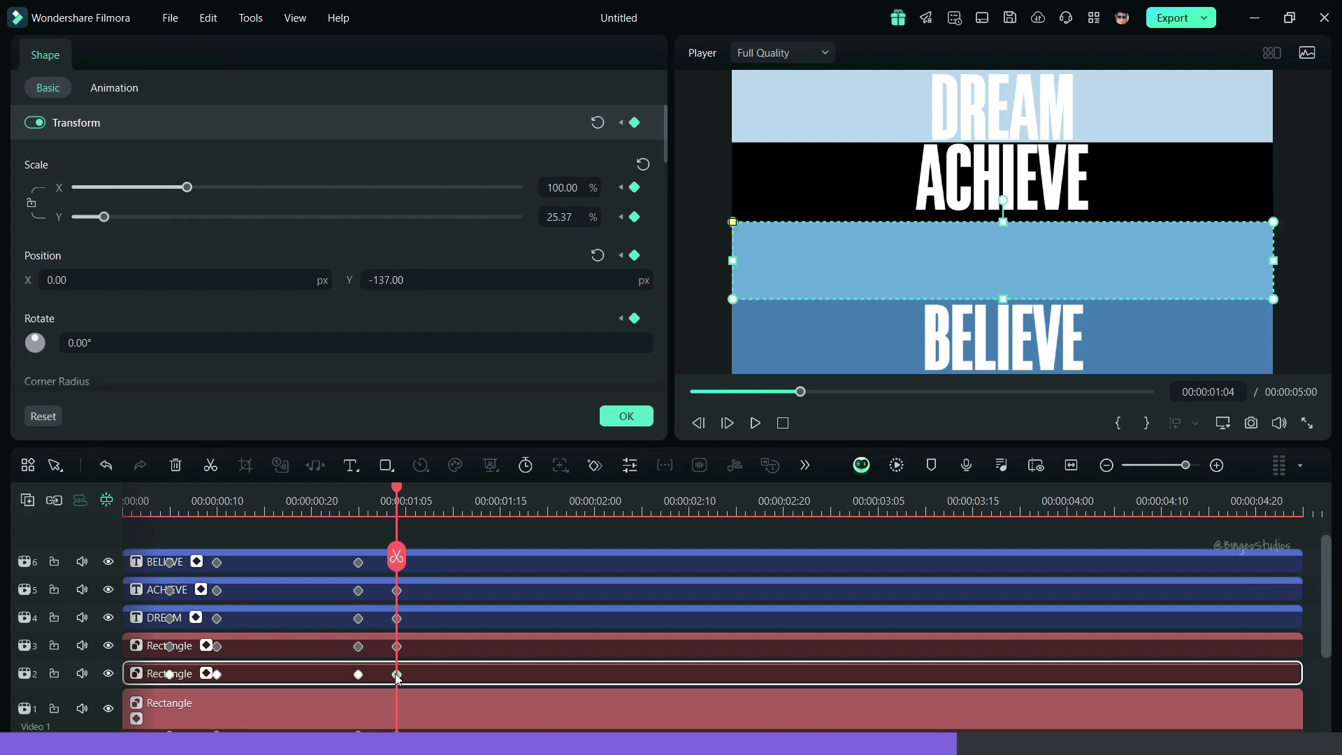
drag(1005, 223, 1004, 143)
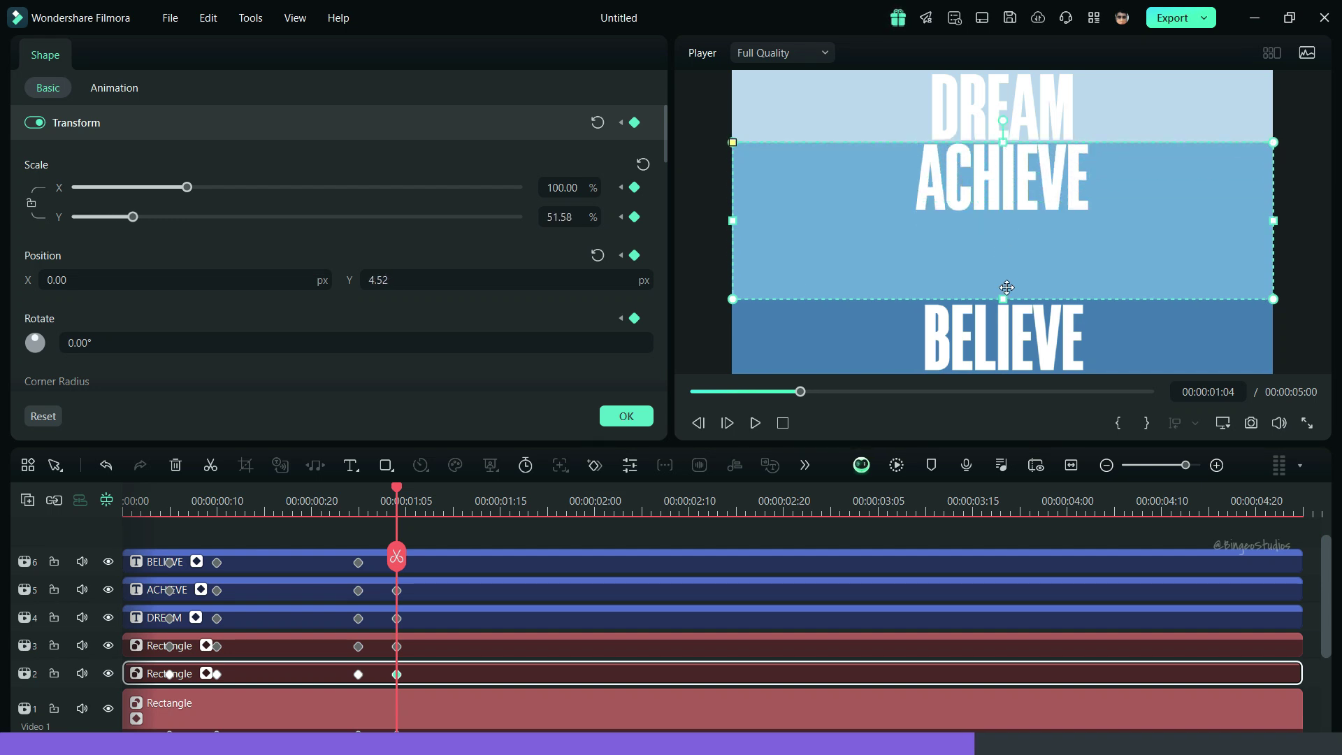
drag(1004, 300, 1015, 218)
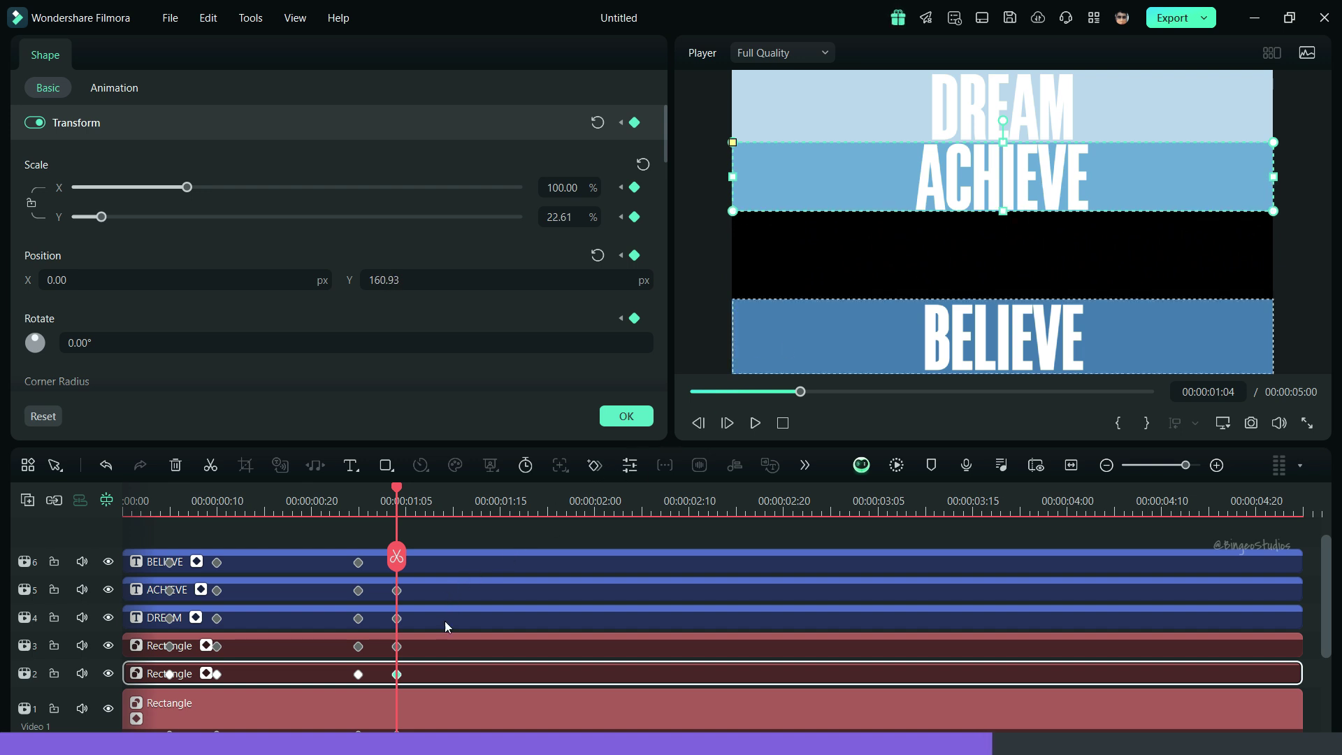
click(442, 648)
- Stretch the BELIEVE band up to 53.60% height to fill the gap
scroll(461, 570, down, 1)
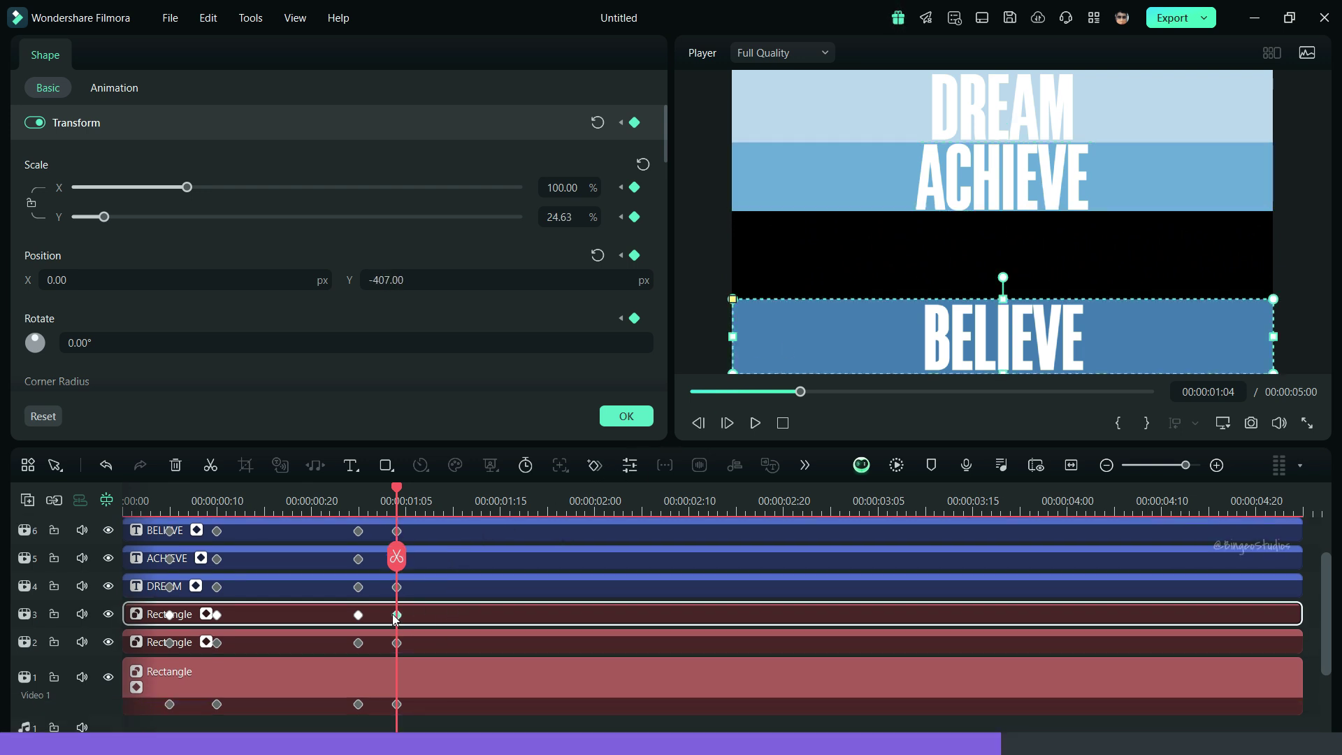
drag(1003, 298, 1003, 211)
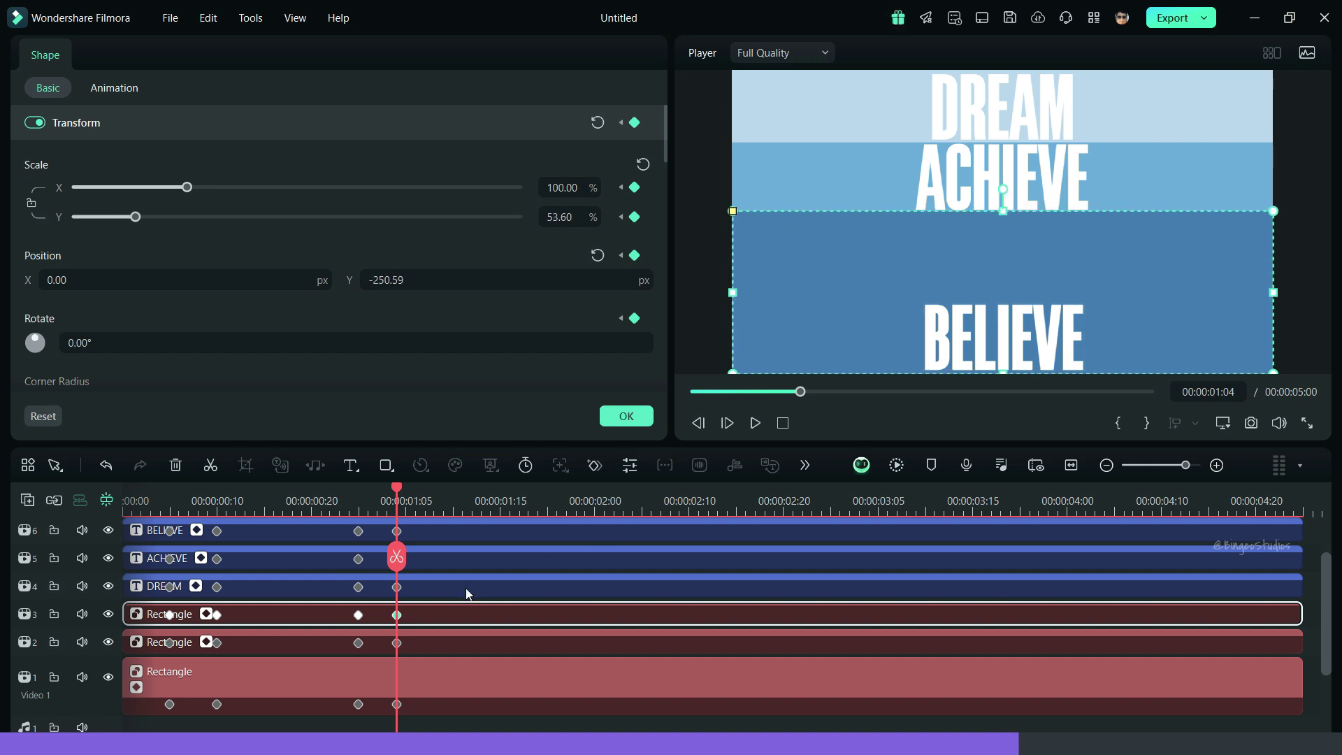
scroll(433, 599, up, 1)
- Enlarge the BELIEVE text to 204.76% at Y 449 on the 1:04 keyframe, then preview
click(418, 569)
key(Left)
mouse_move(393, 552)
mouse_down()
mouse_move(422, 559)
mouse_move(397, 564)
mouse_up()
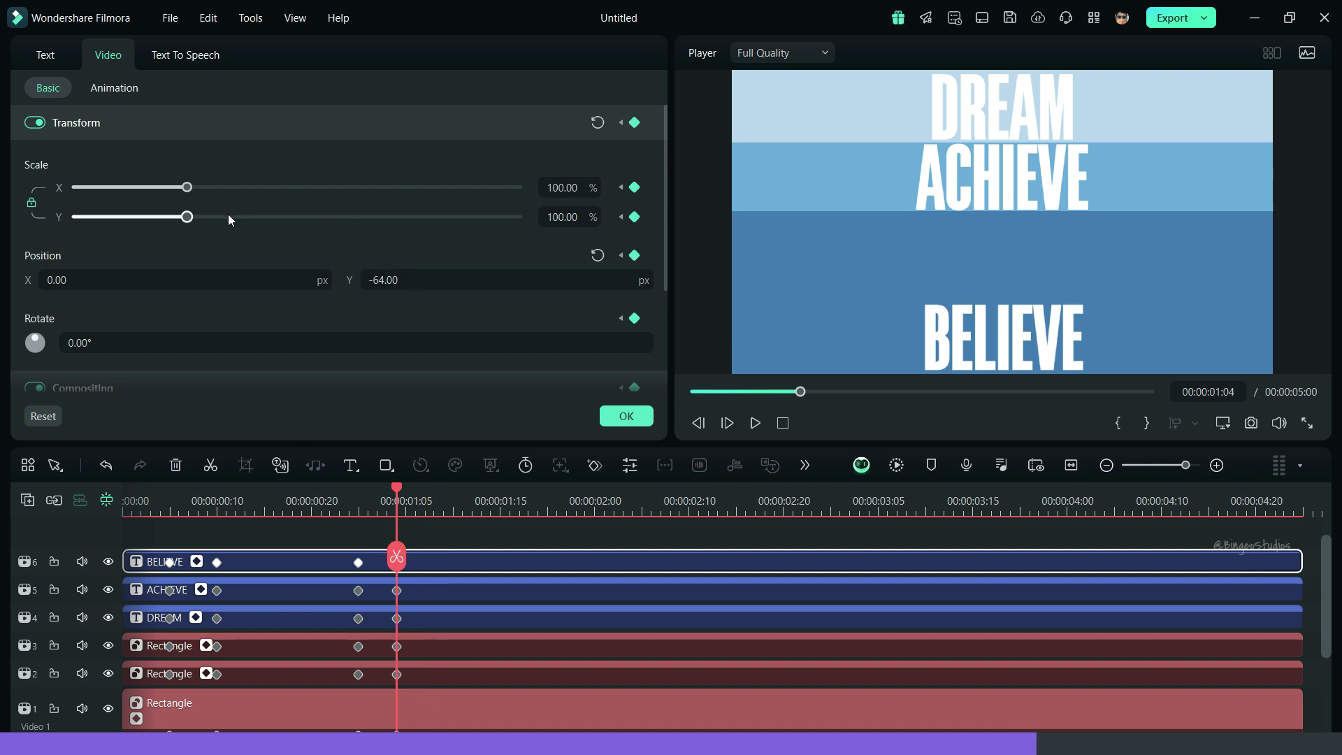
drag(228, 217, 301, 216)
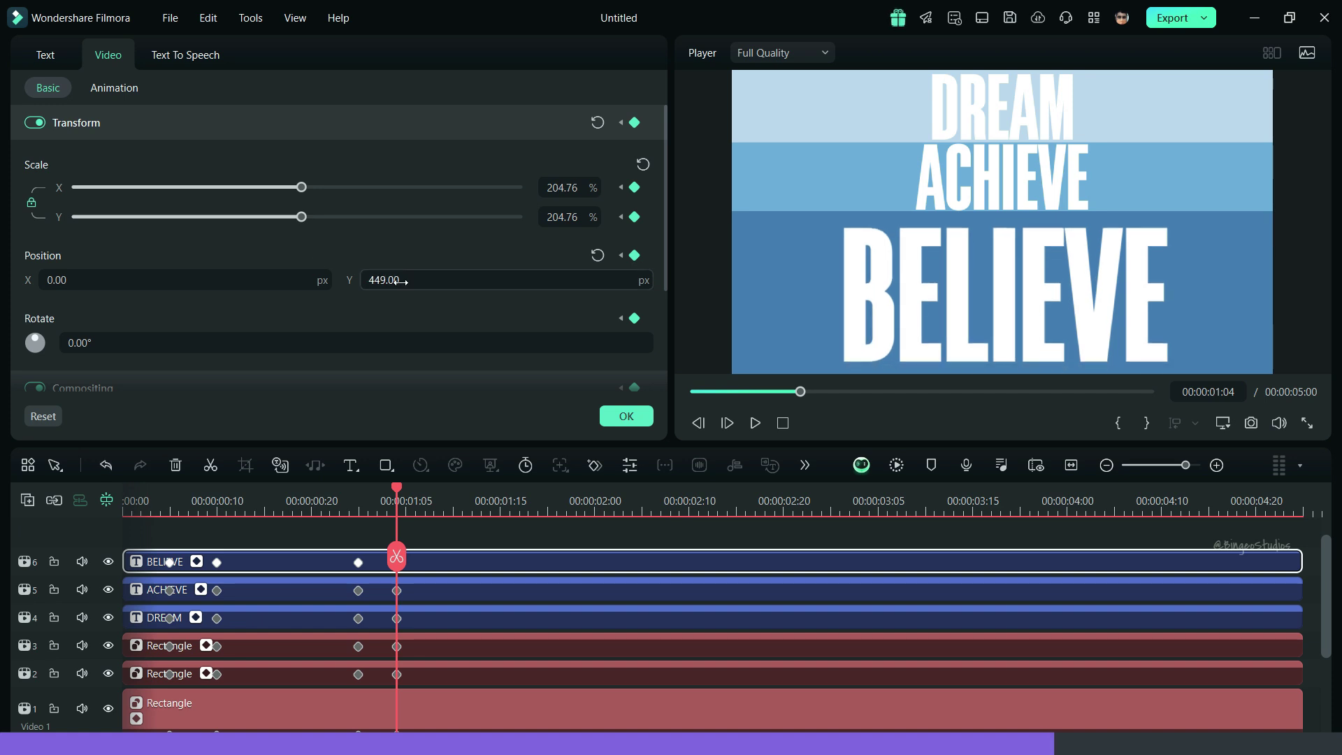
click(336, 500)
key(space)
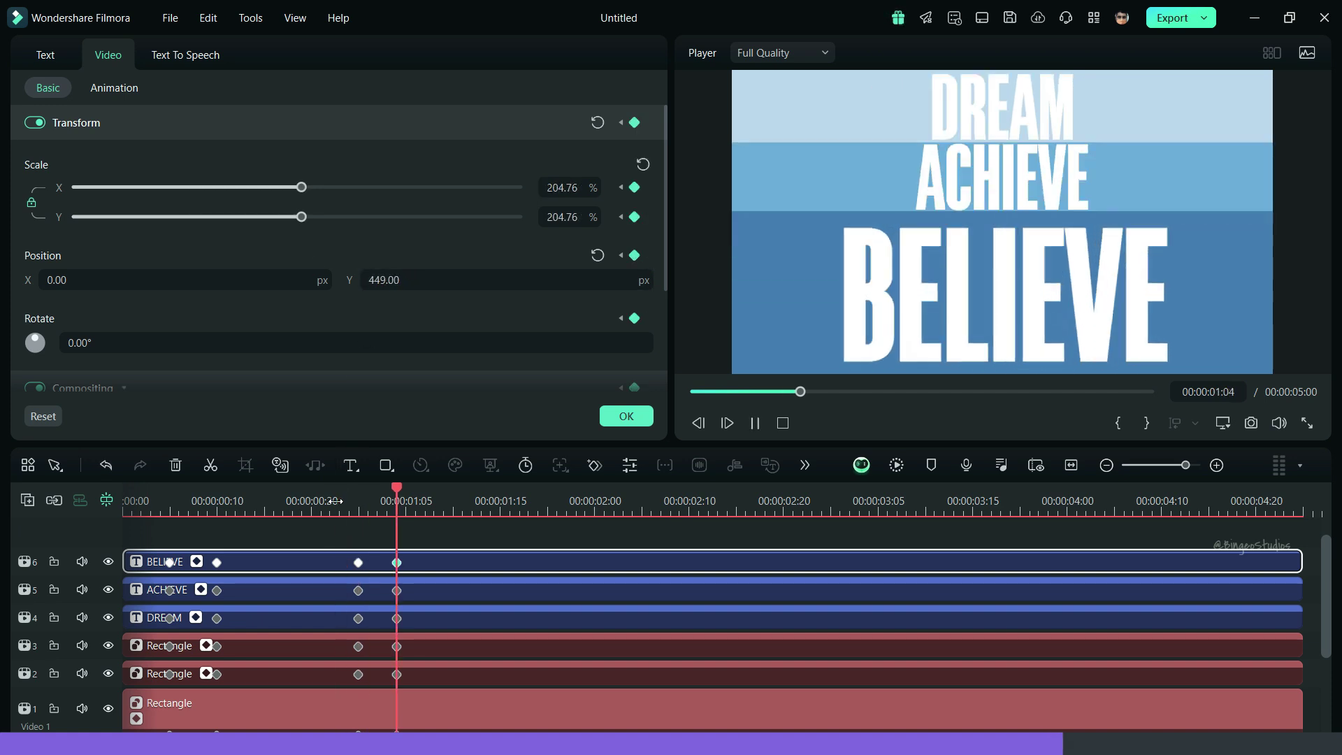
- Stop playback and add transform keyframes to all clips at 00:00:01:20 and 00:00:01:24
key(space)
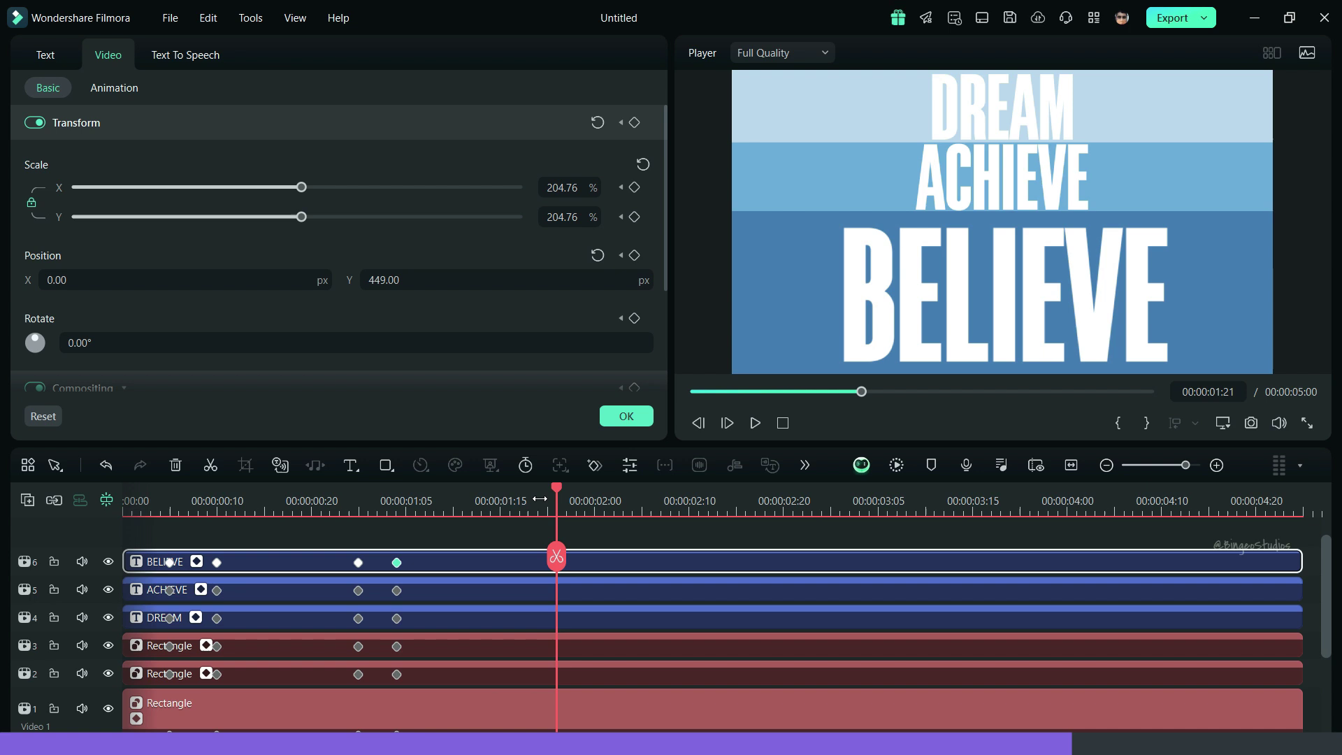
drag(610, 533, 578, 728)
scroll(615, 661, up, 3)
click(594, 465)
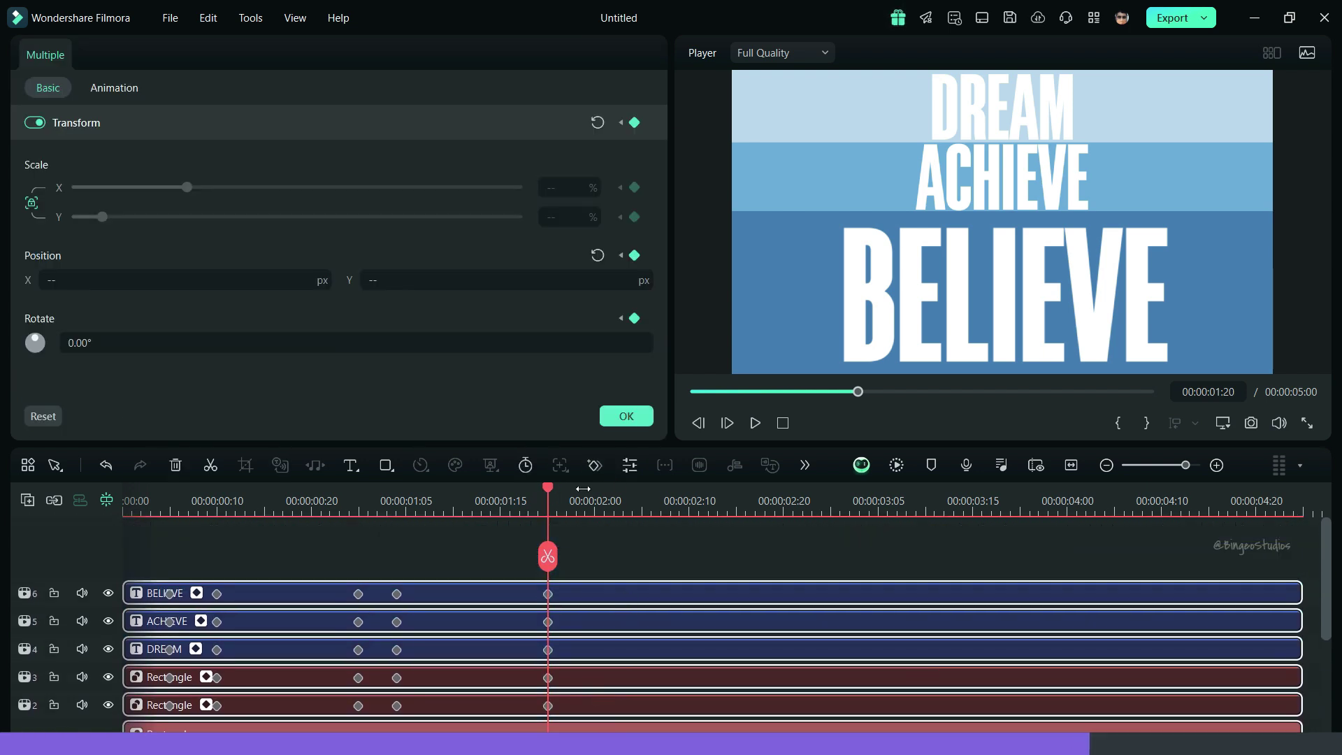
drag(580, 500, 587, 501)
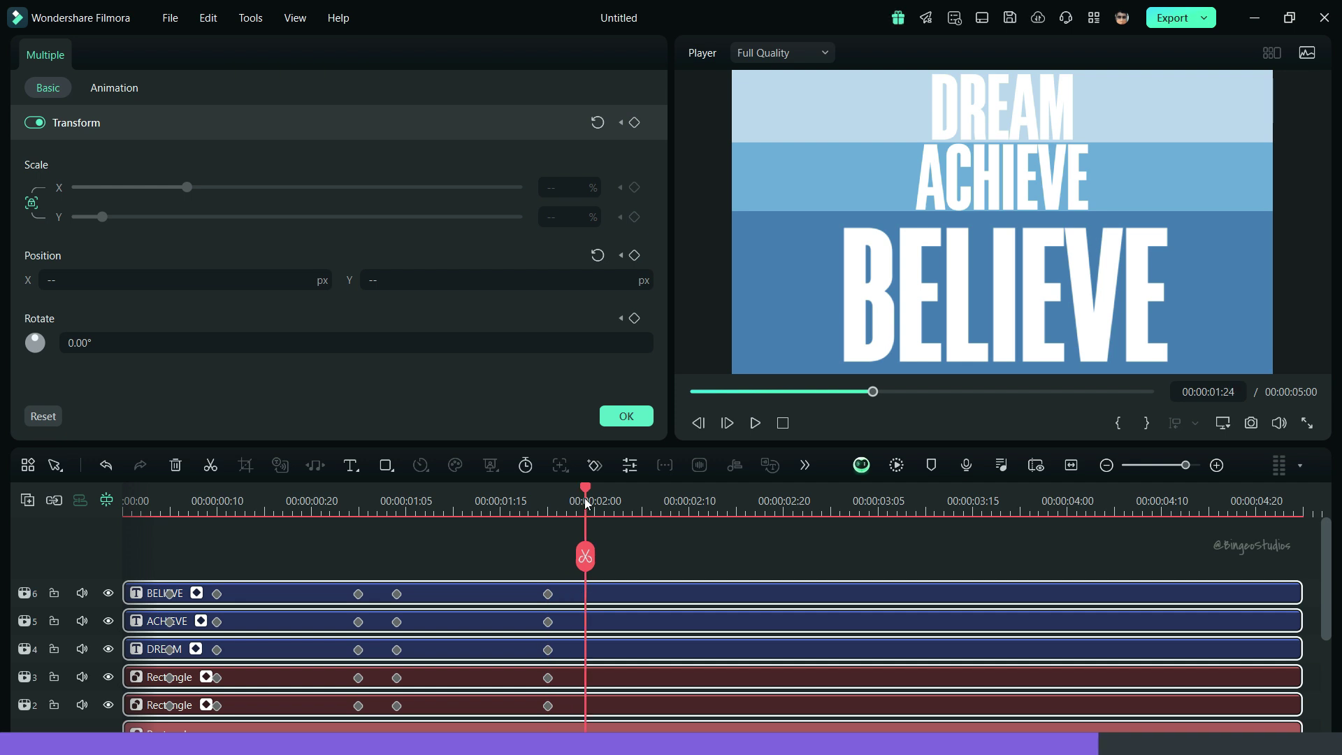
click(594, 465)
scroll(608, 569, down, 3)
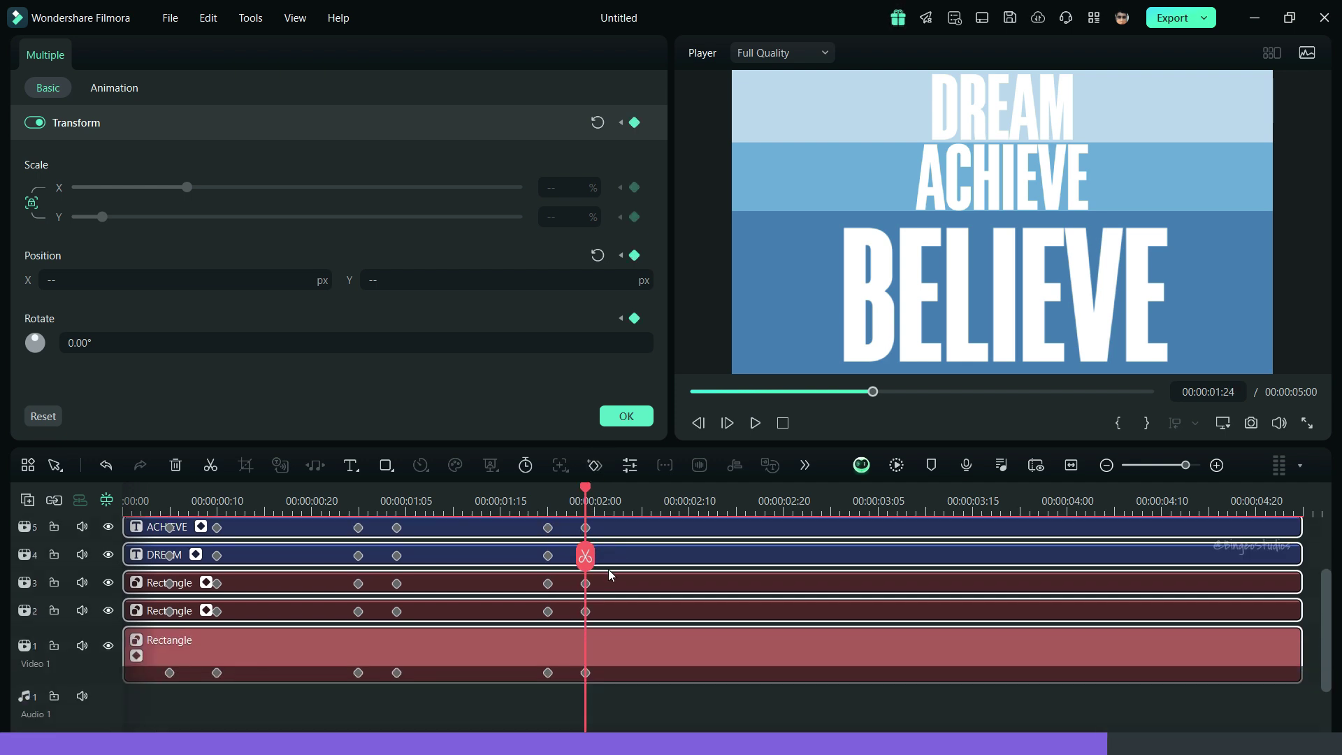
scroll(609, 586, up, 2)
click(624, 559)
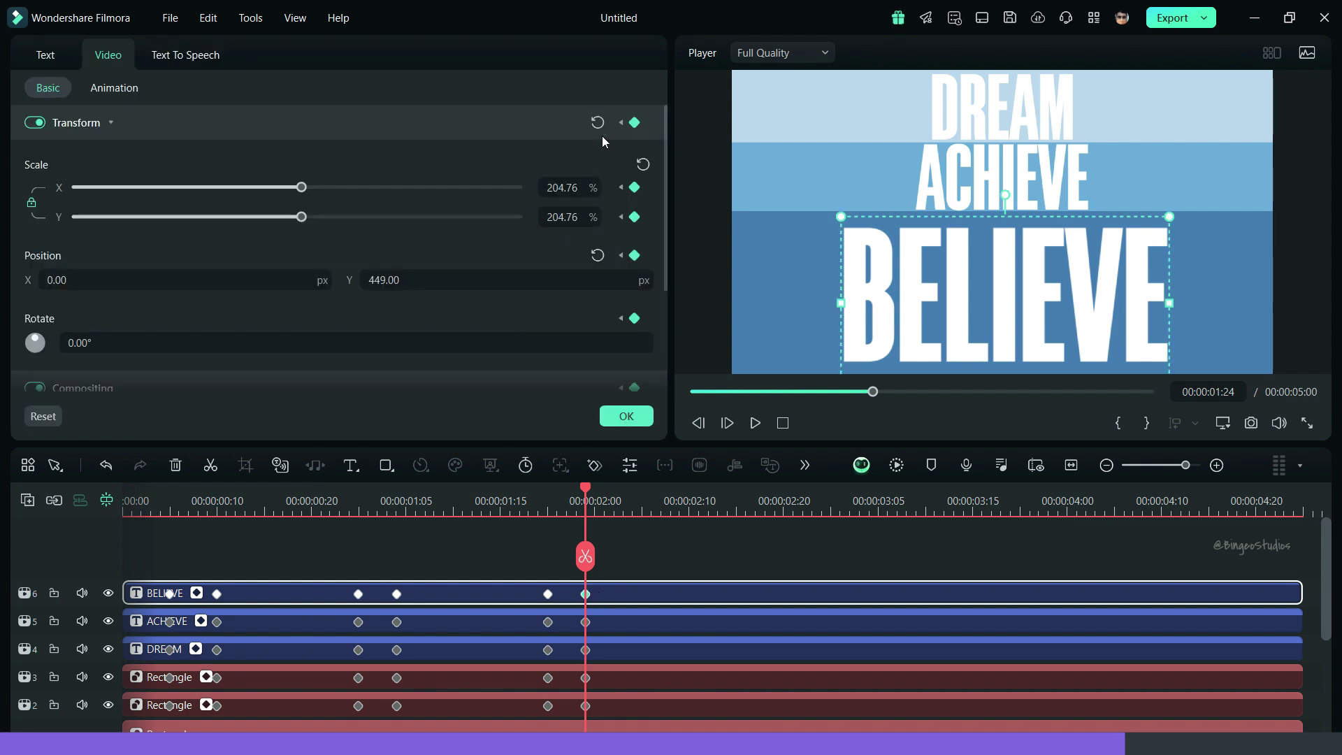
- Reset the BELIEVE text to Y -61 and shrink its band back to a bottom strip
click(598, 123)
drag(517, 270, 471, 270)
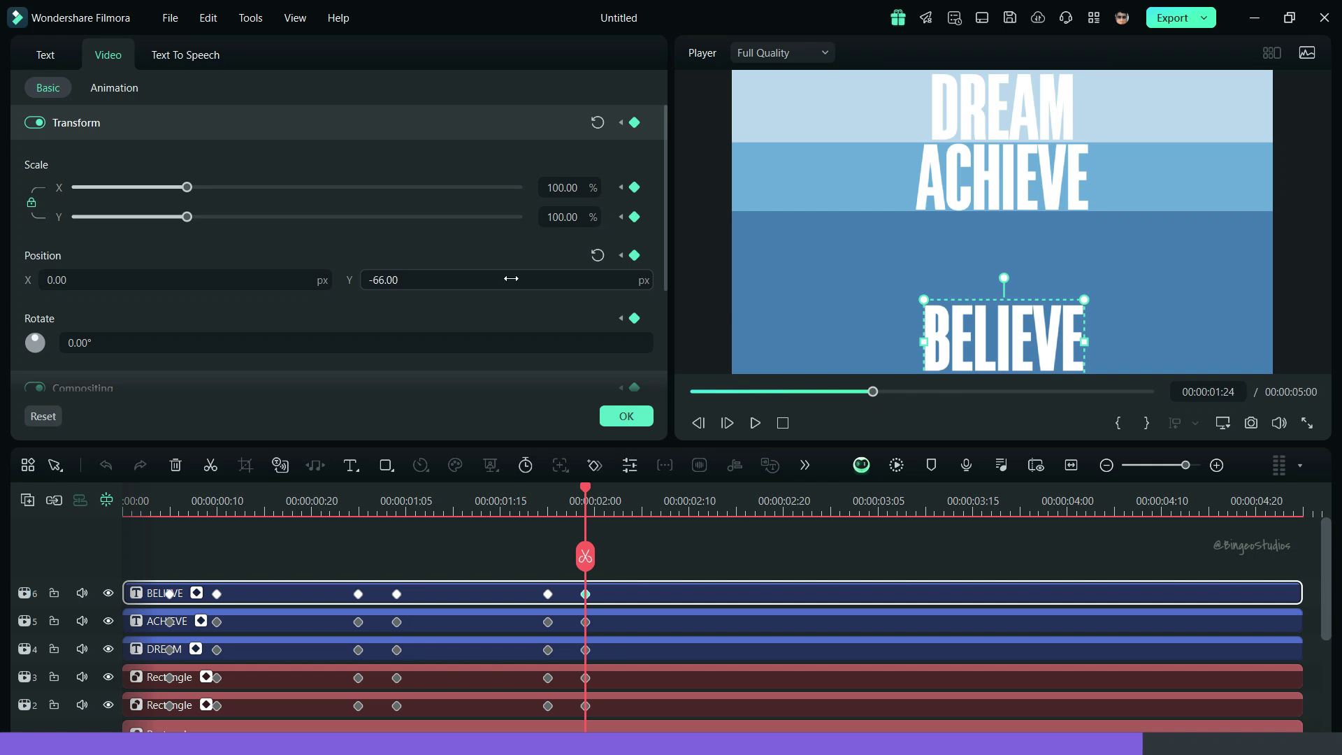
click(662, 684)
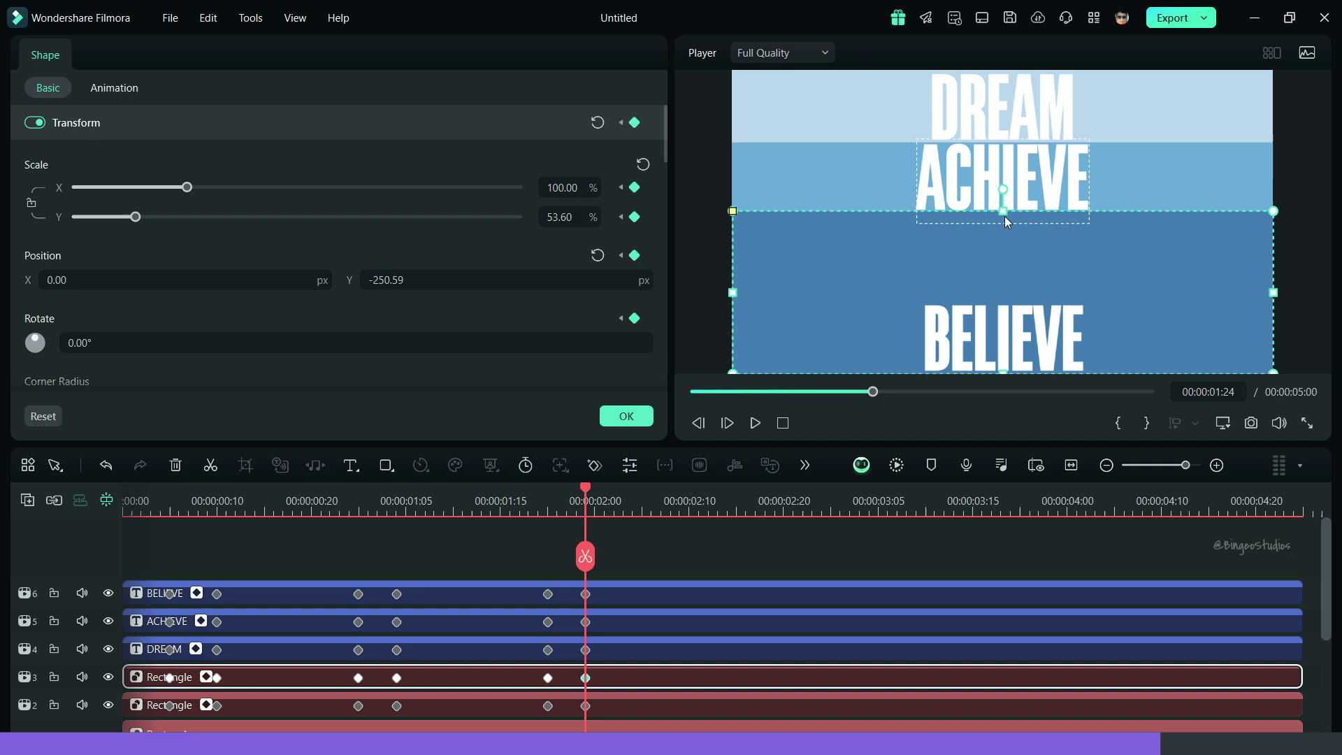
drag(1003, 211, 1005, 303)
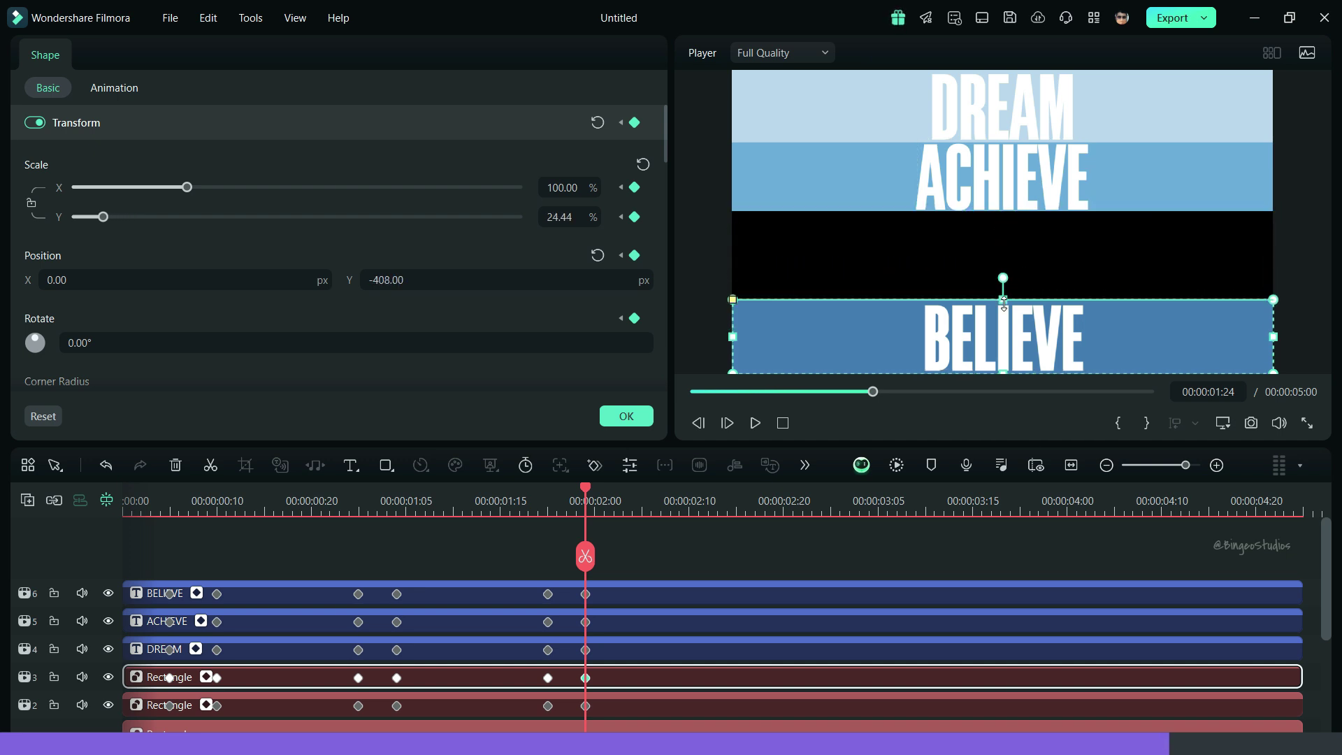
click(615, 595)
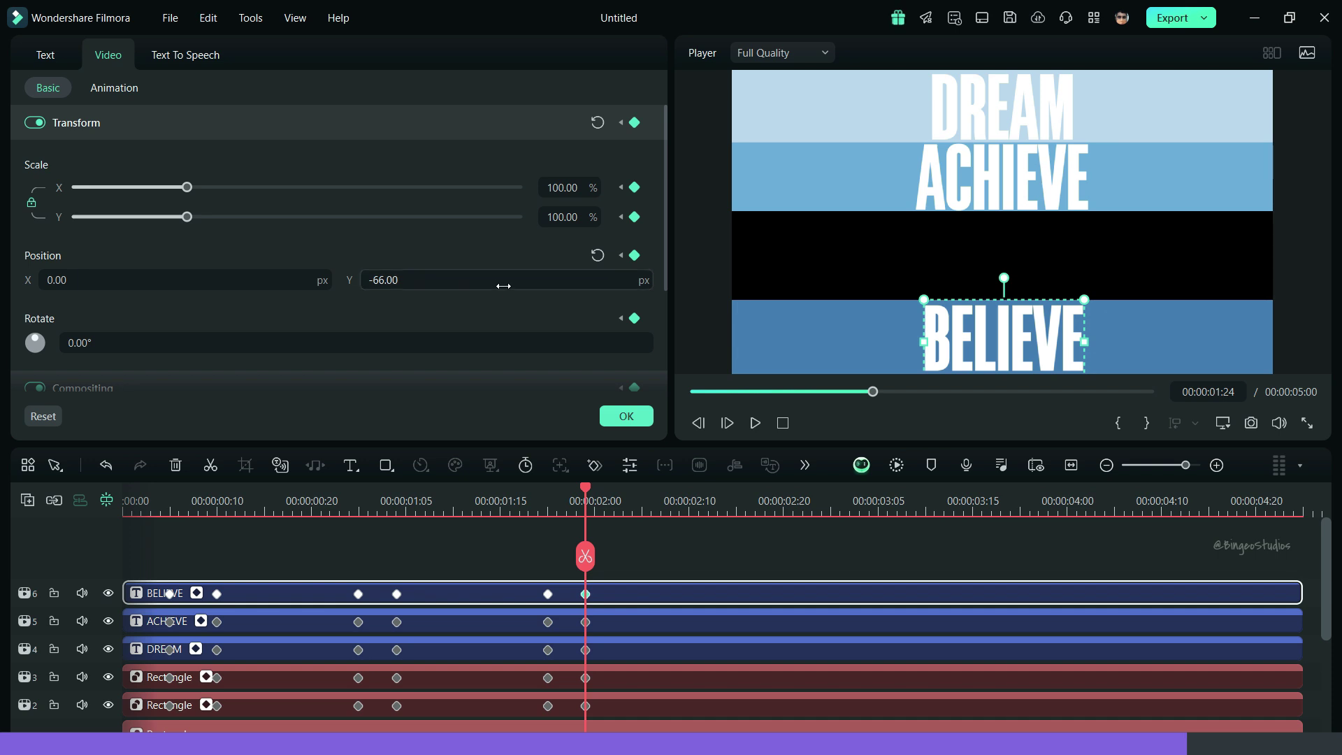
drag(511, 283, 515, 283)
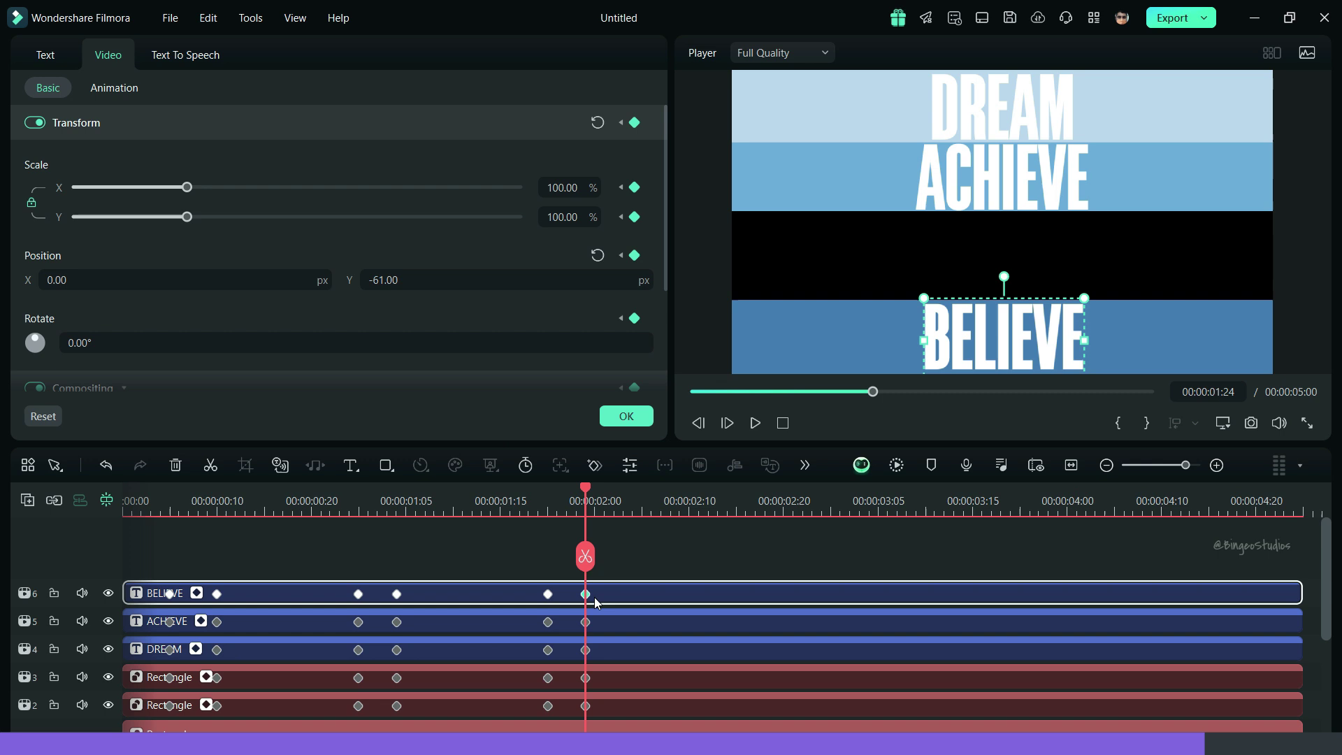
- Stretch the ACHIEVE band to 52.91% height and enlarge its text to 211.11% at Y -27
click(597, 702)
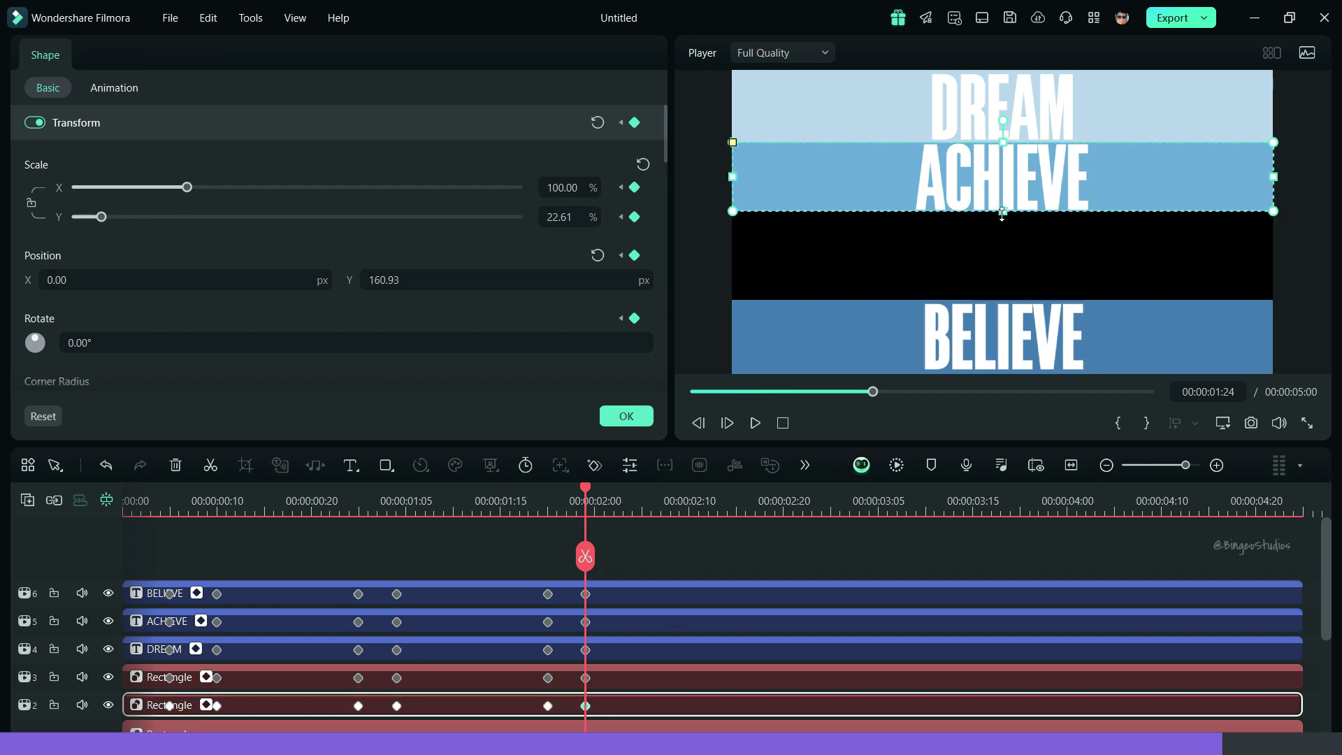
drag(1002, 214, 1002, 303)
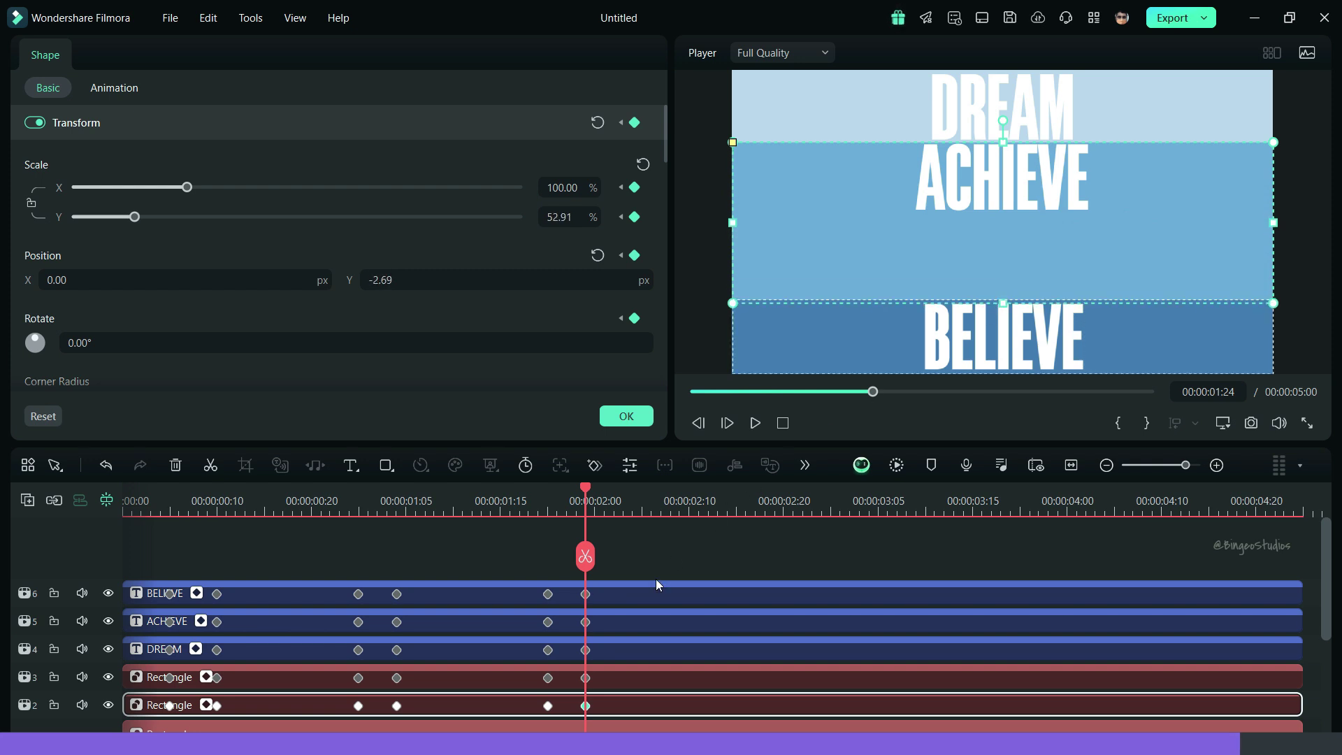
click(622, 622)
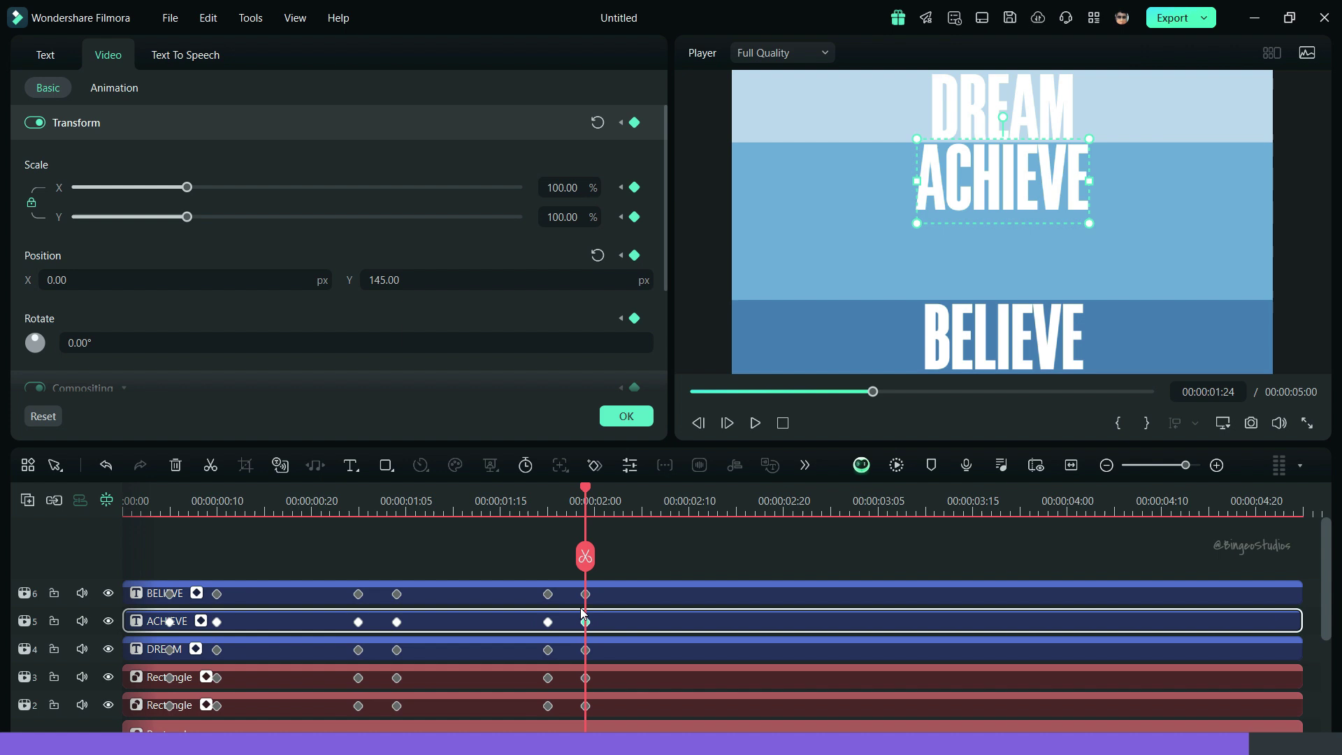
drag(223, 217, 300, 219)
drag(447, 280, 405, 280)
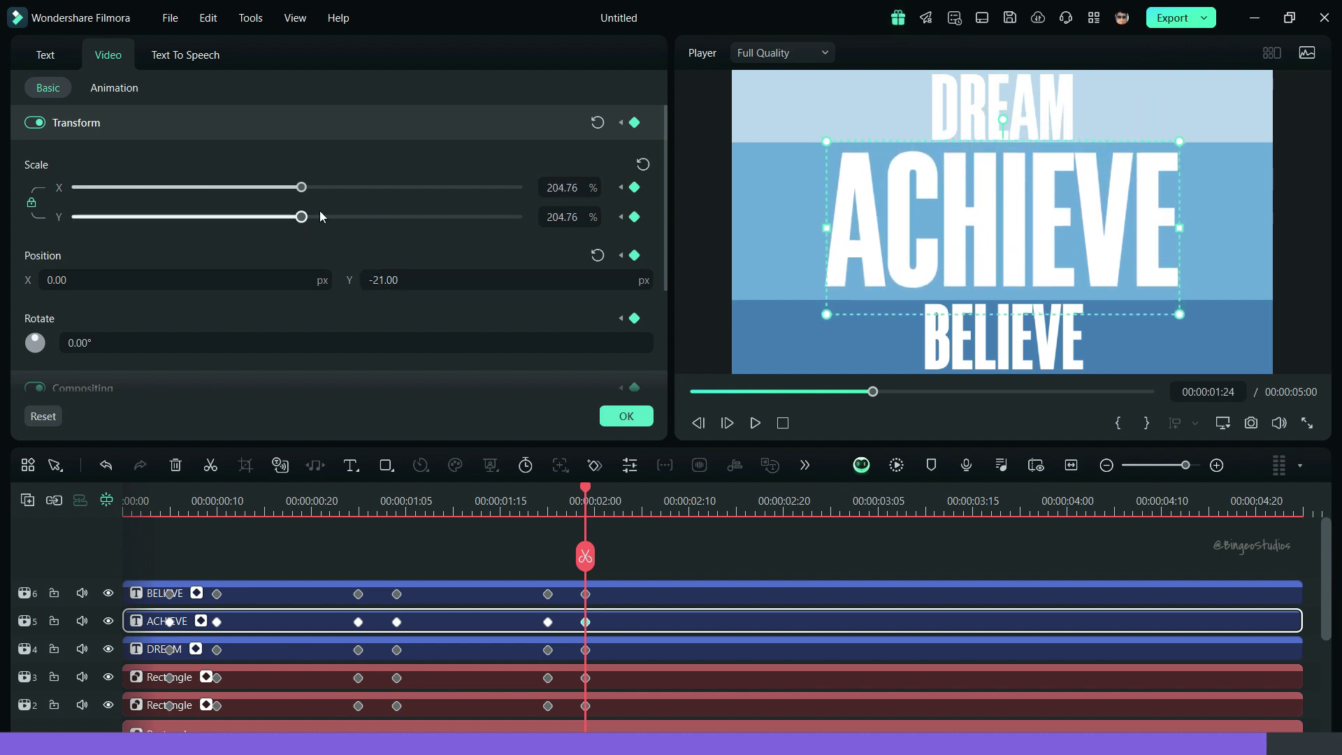
drag(300, 217, 308, 217)
drag(437, 280, 427, 280)
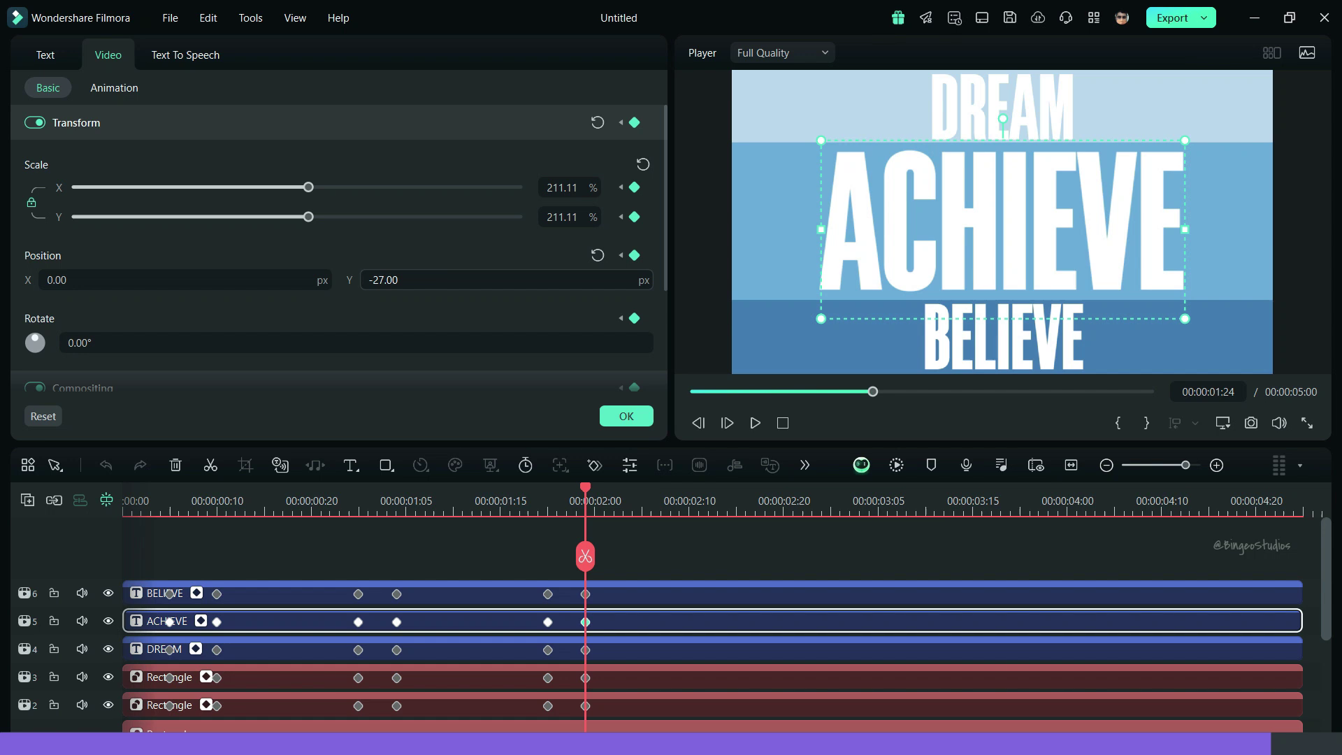
click(699, 388)
- Play the finished animation from the start to review it
click(674, 549)
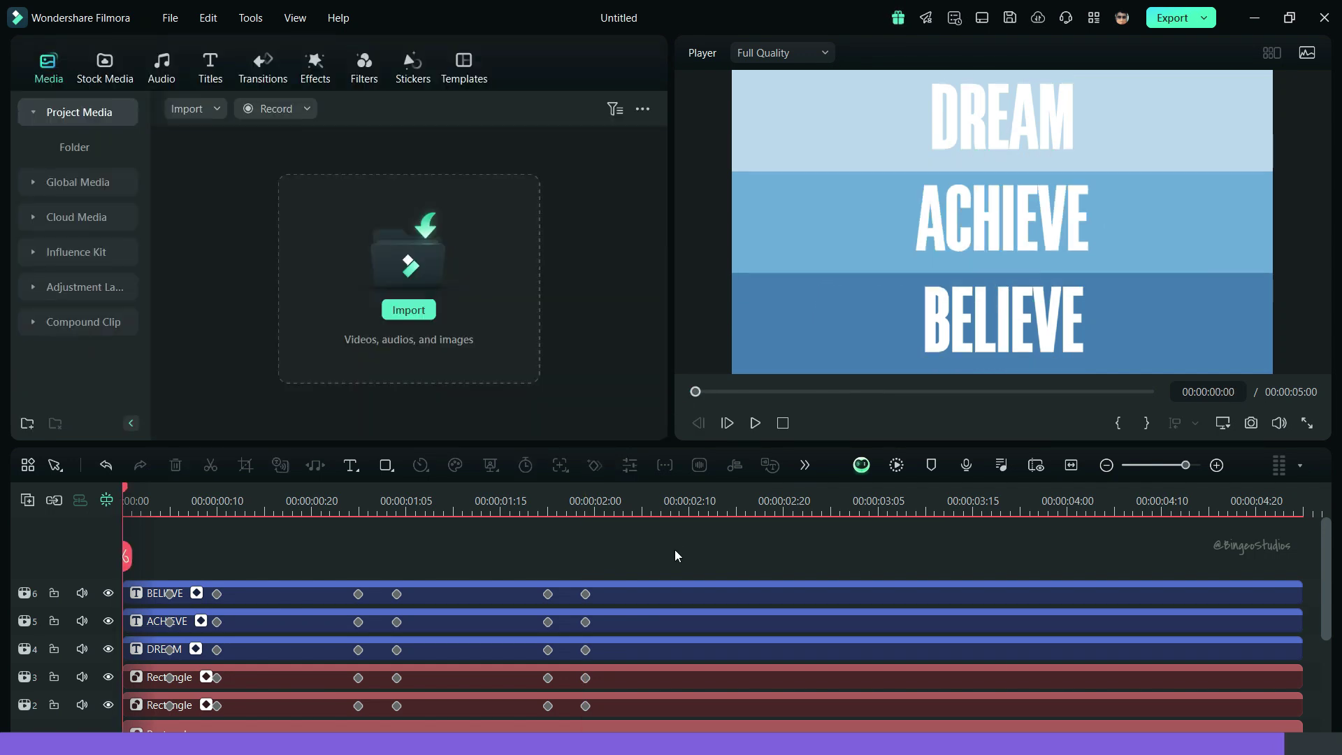
key(space)
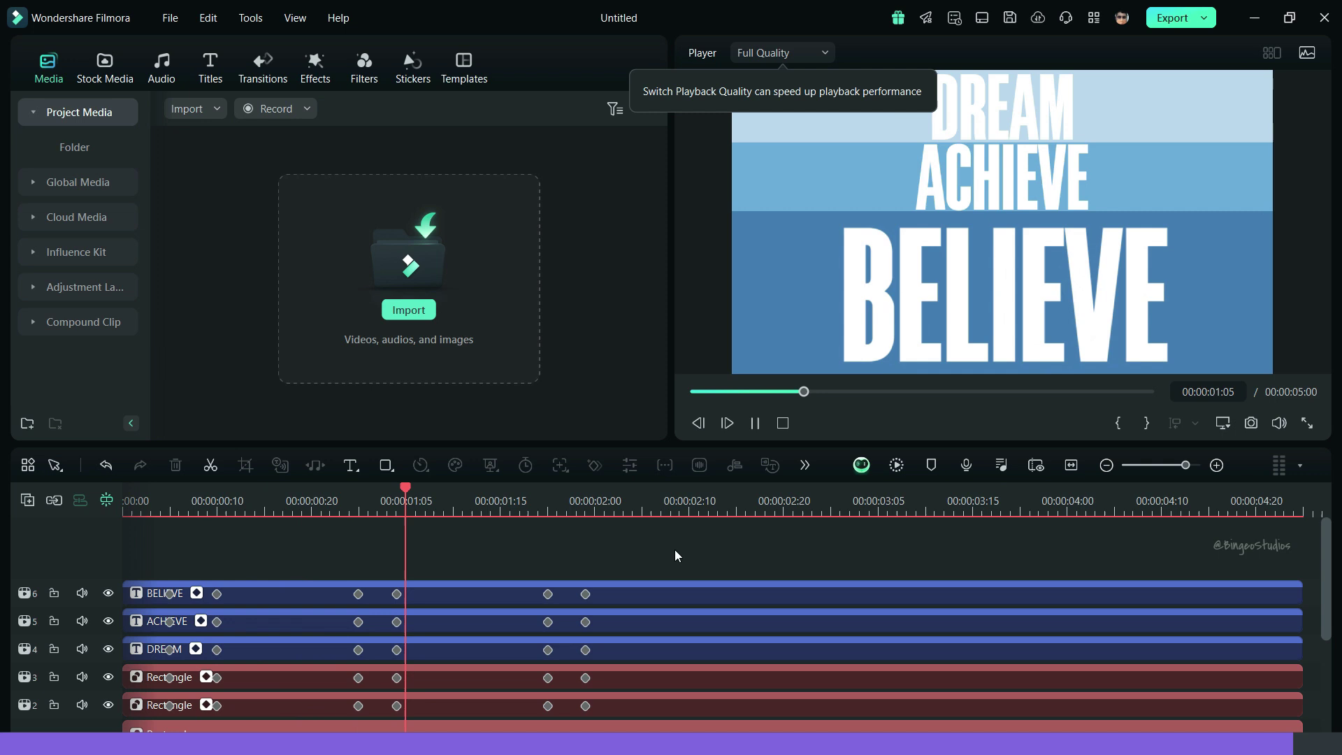
key(space)
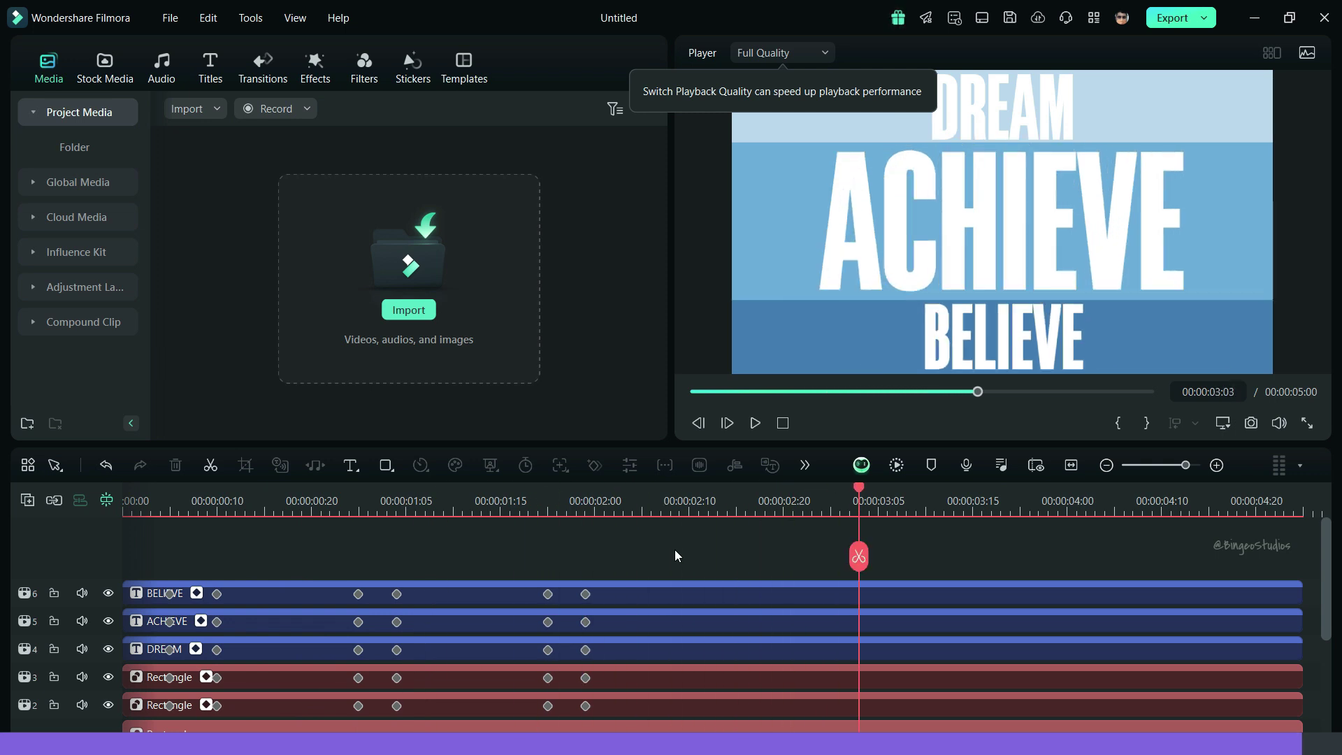
- Export the video as UTO.mp4 at Higher quality, 1920x1080, 25 fps
click(1183, 19)
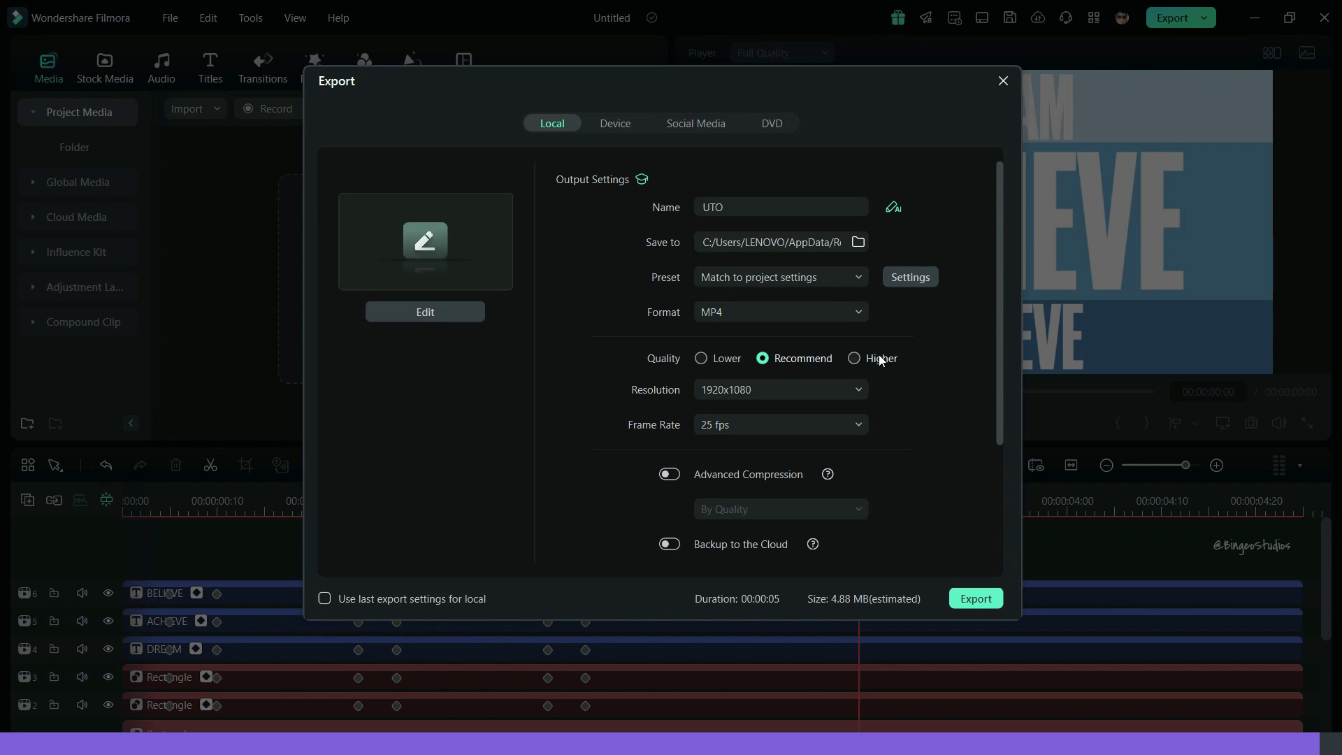
click(879, 357)
click(958, 597)
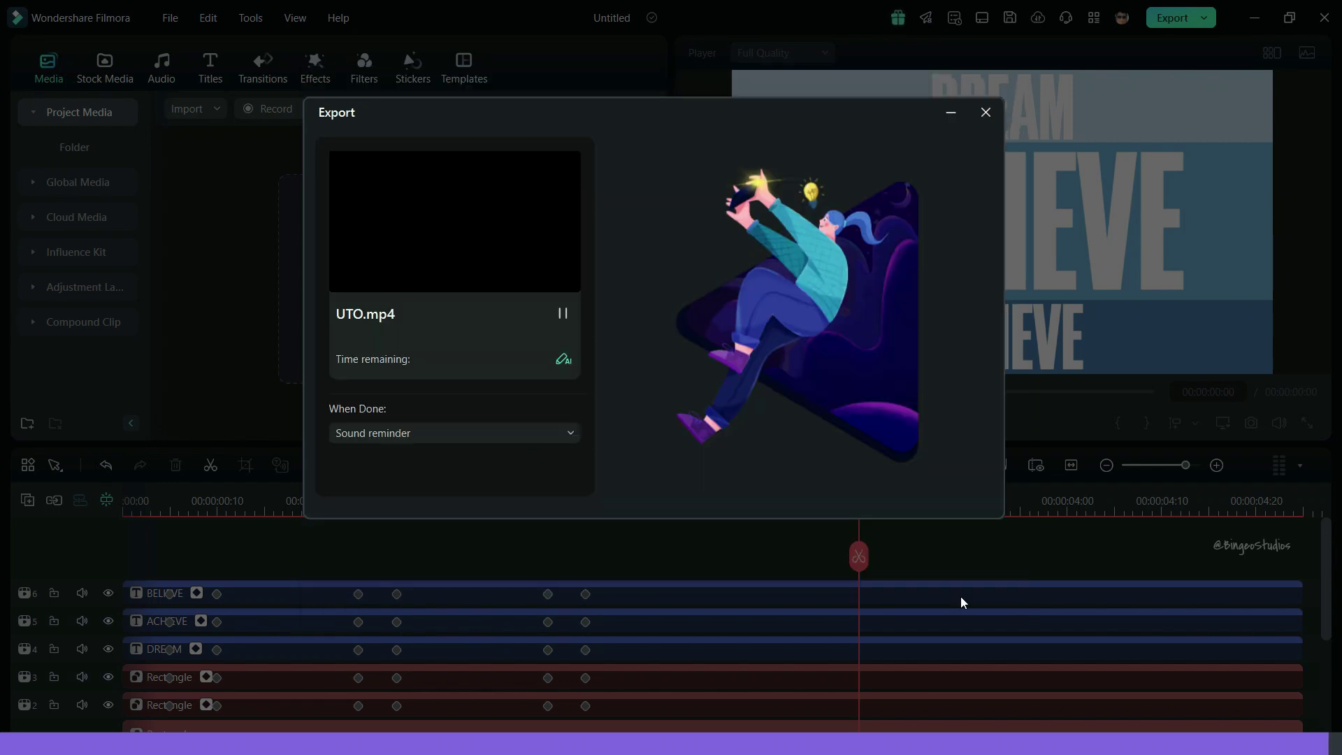